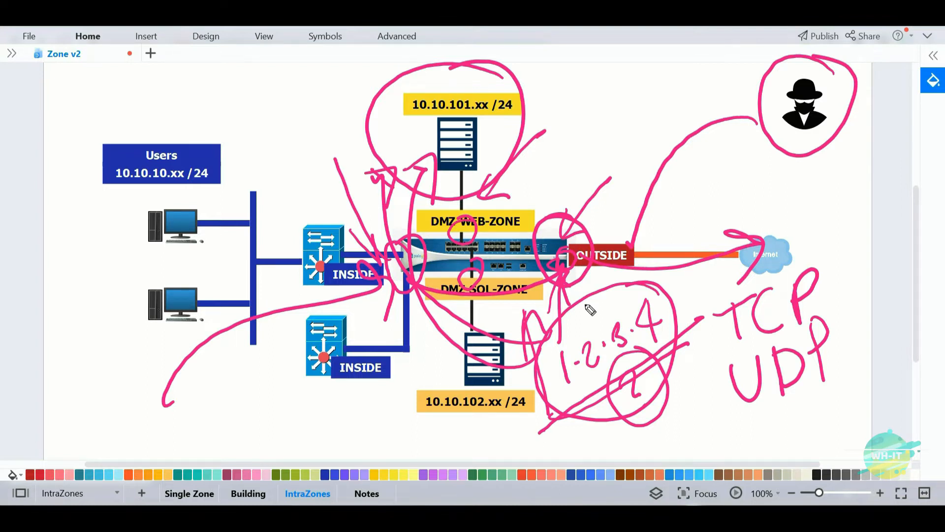
# - Draw a pink freehand circle around the OUTSIDE zone and an arrow toward the hacker figure
pyautogui.moveTo(682, 200)
pyautogui.mouseDown()
pyautogui.moveTo(581, 185)
pyautogui.moveTo(579, 312)
pyautogui.moveTo(694, 218)
pyautogui.moveTo(625, 169)
pyautogui.mouseUp()
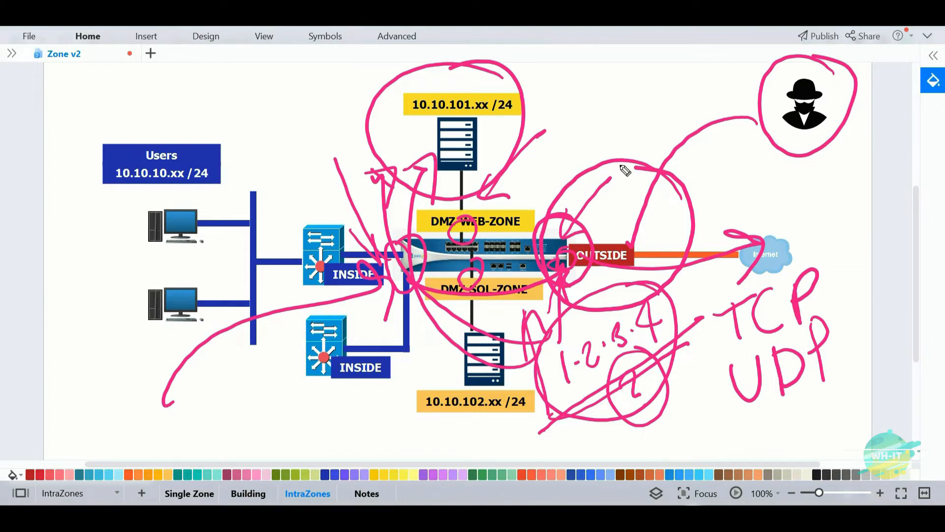
pyautogui.moveTo(622, 71)
pyautogui.mouseDown()
pyautogui.moveTo(718, 59)
pyautogui.moveTo(762, 78)
pyautogui.moveTo(734, 90)
pyautogui.mouseUp()
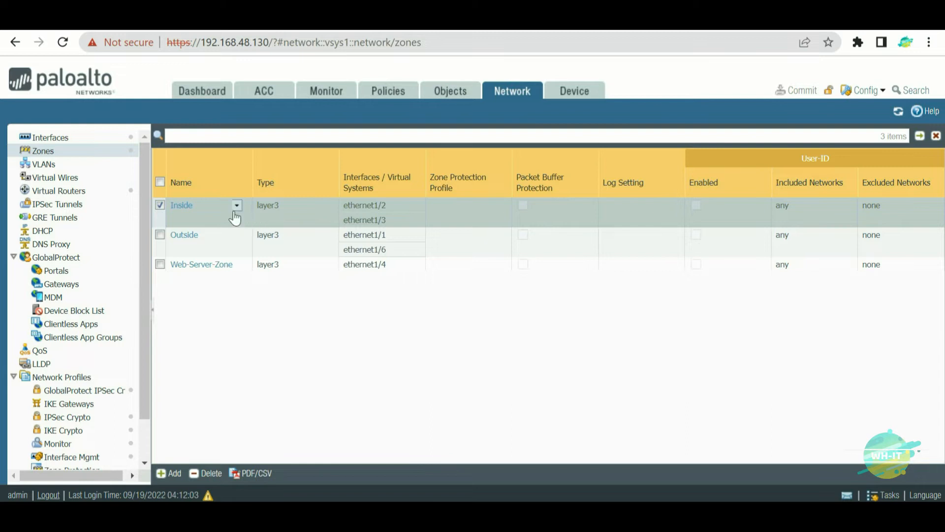
# - Select the Outside and Web-Server-Zone rows in Network > Zones, then open the Outside zone
pyautogui.click(218, 246)
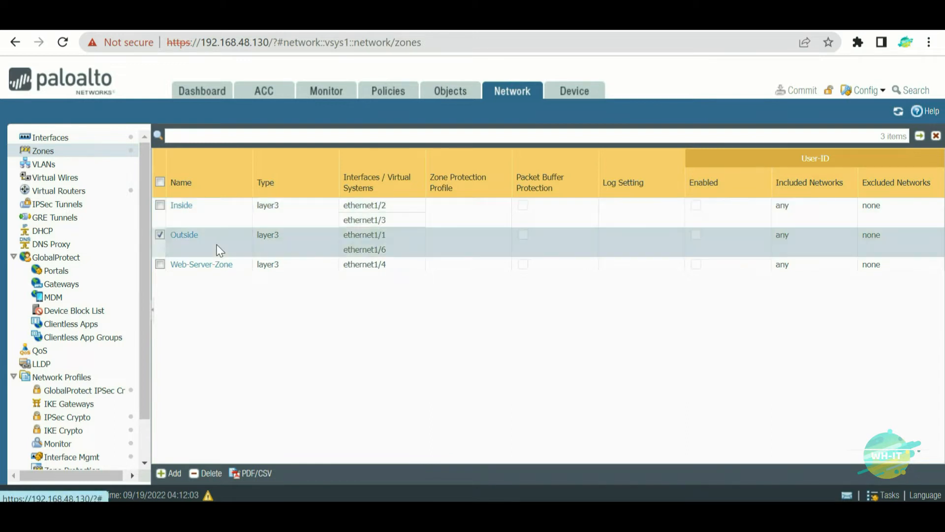
pyautogui.click(301, 264)
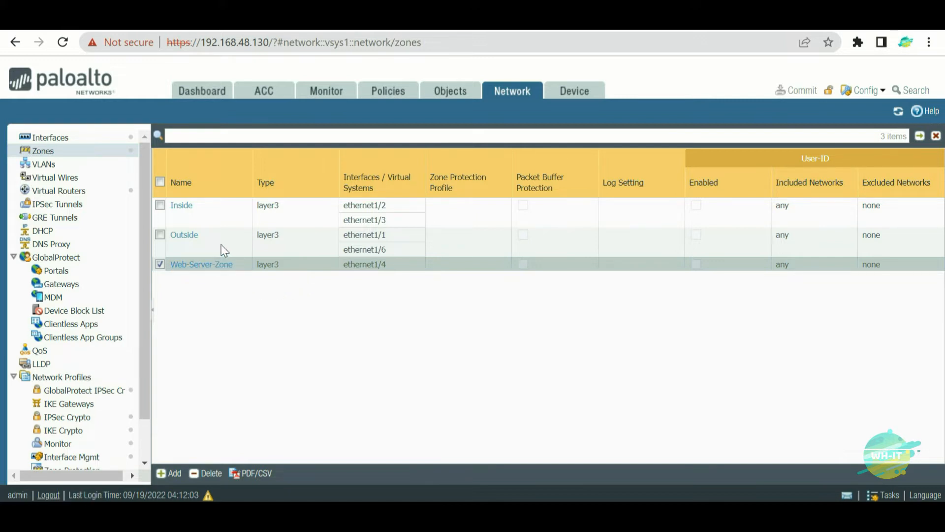
pyautogui.click(190, 248)
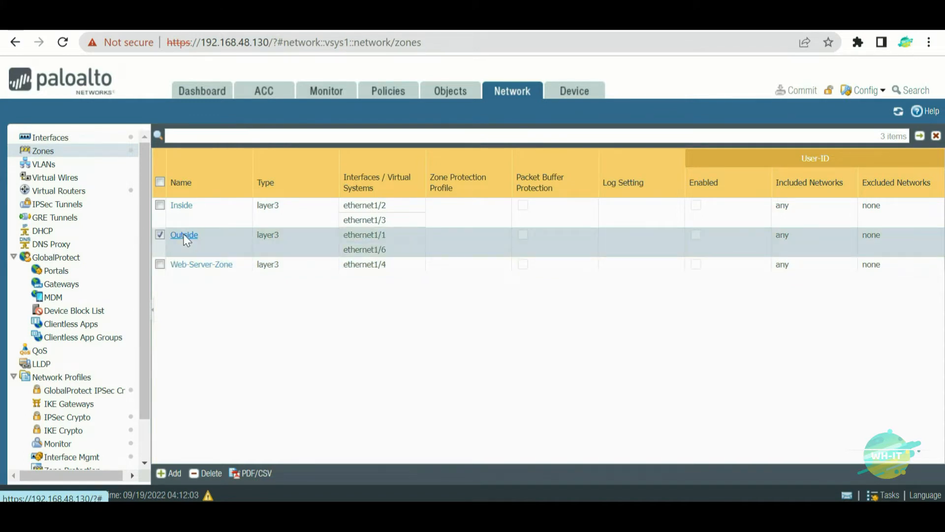
pyautogui.click(185, 237)
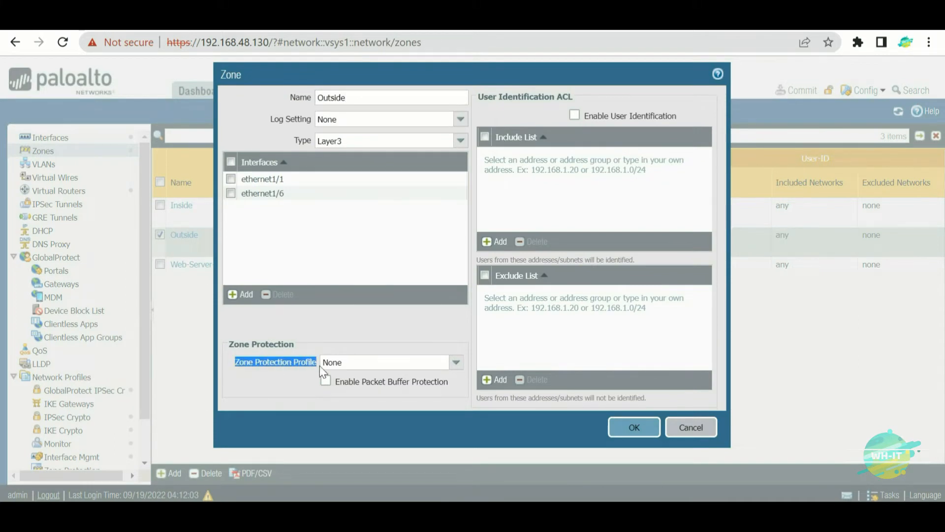
# - Start a new zone protection profile from the Outside zone, then cancel it and the Zone dialog
pyautogui.click(413, 384)
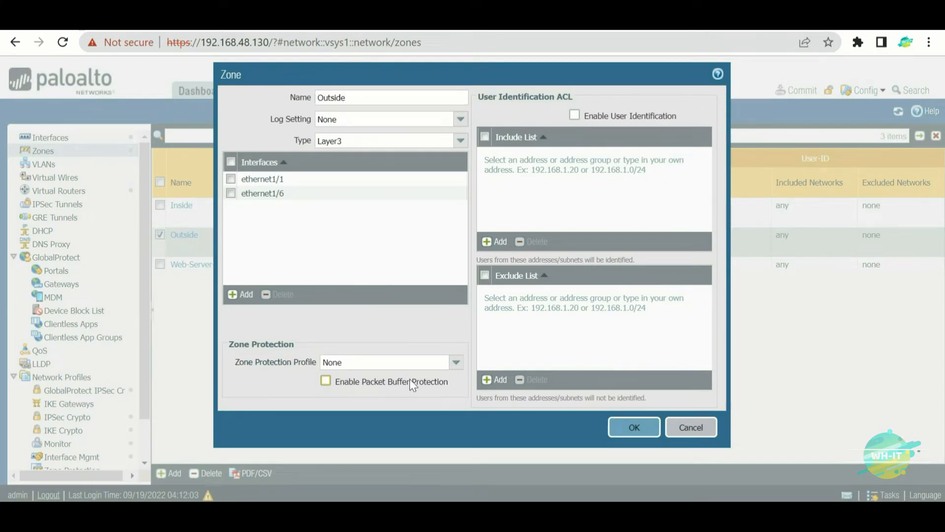
pyautogui.click(457, 364)
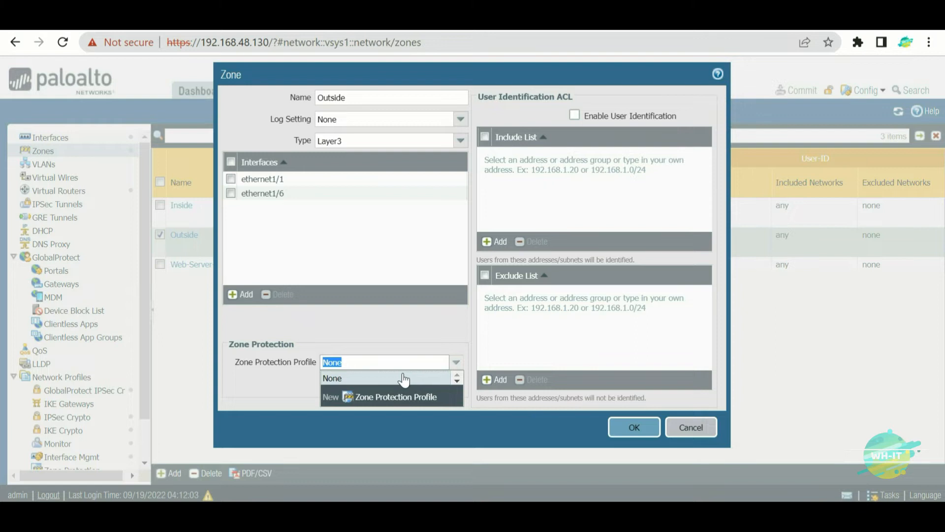
pyautogui.click(399, 406)
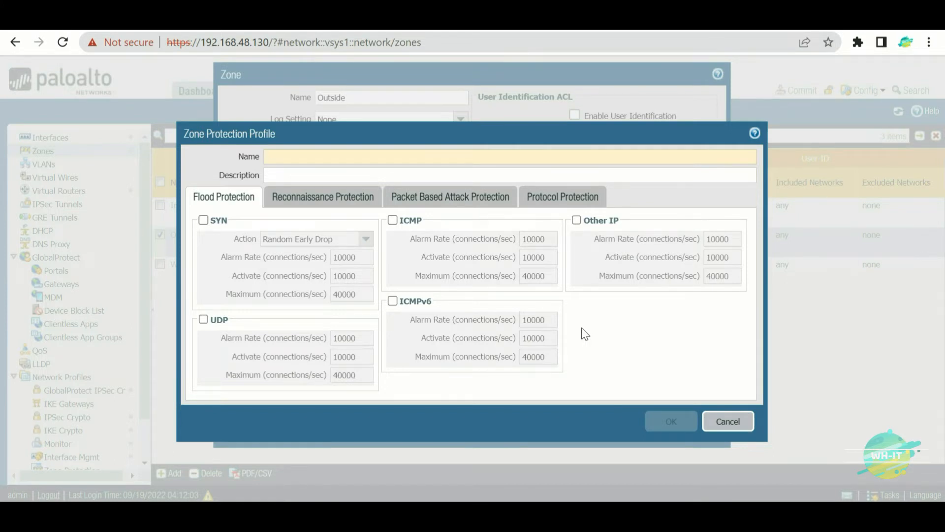
pyautogui.click(748, 427)
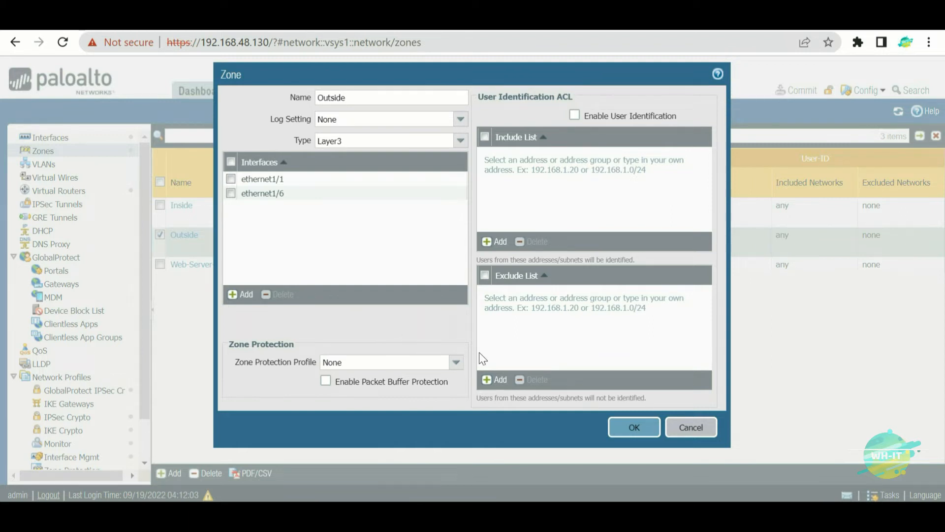
pyautogui.click(690, 427)
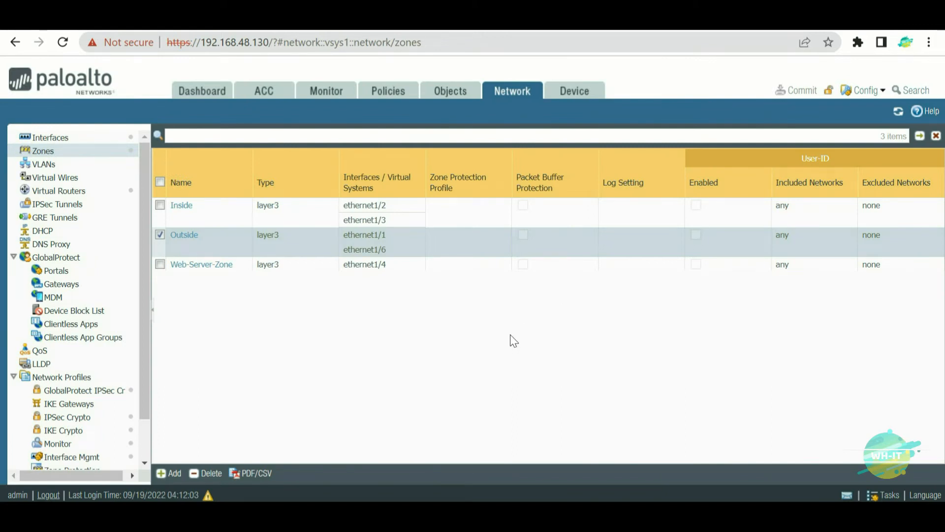
# - Go to Network Profiles > Zone Protection and add a new profile
pyautogui.click(517, 102)
pyautogui.scroll(-1, 144, 197)
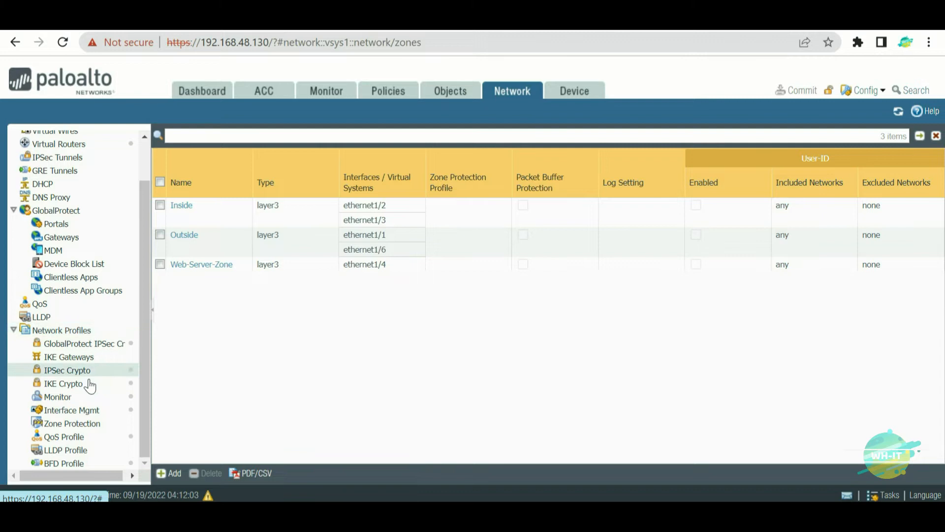
pyautogui.click(74, 426)
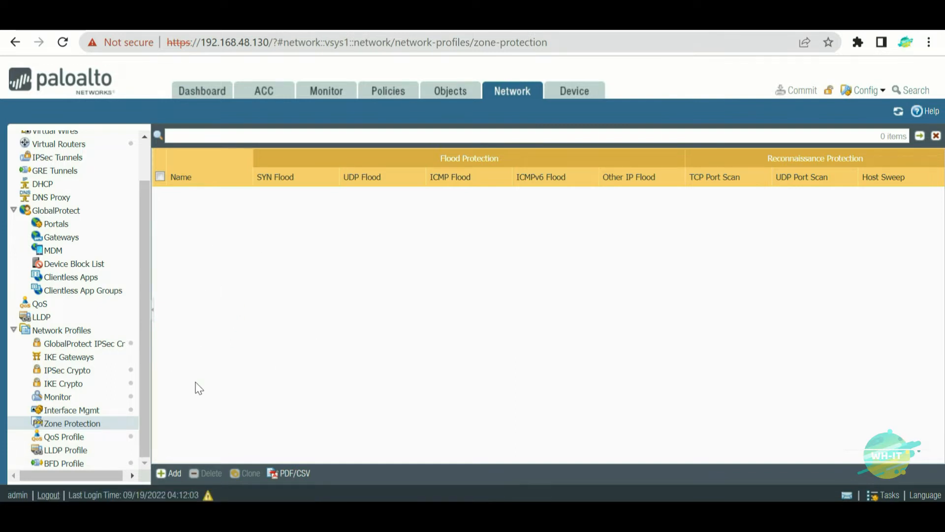
pyautogui.click(168, 474)
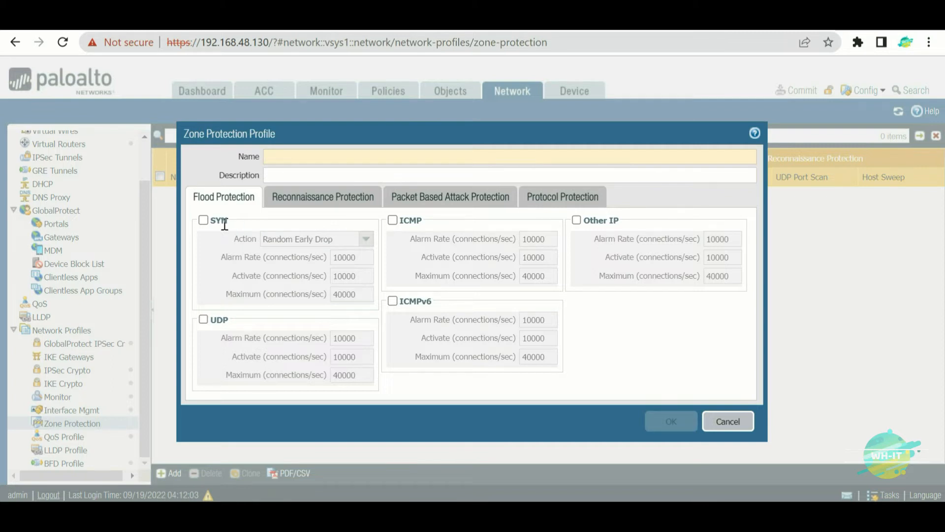
pyautogui.click(203, 220)
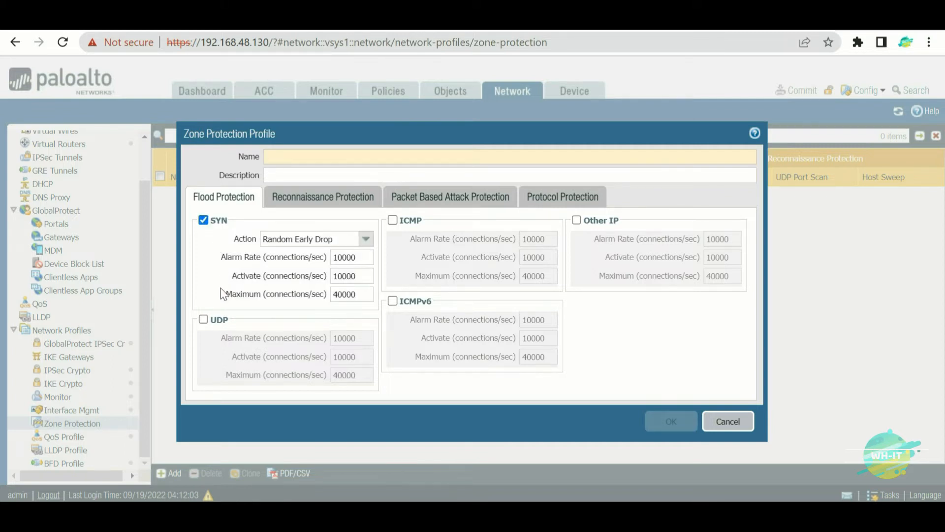
pyautogui.click(203, 319)
pyautogui.click(392, 220)
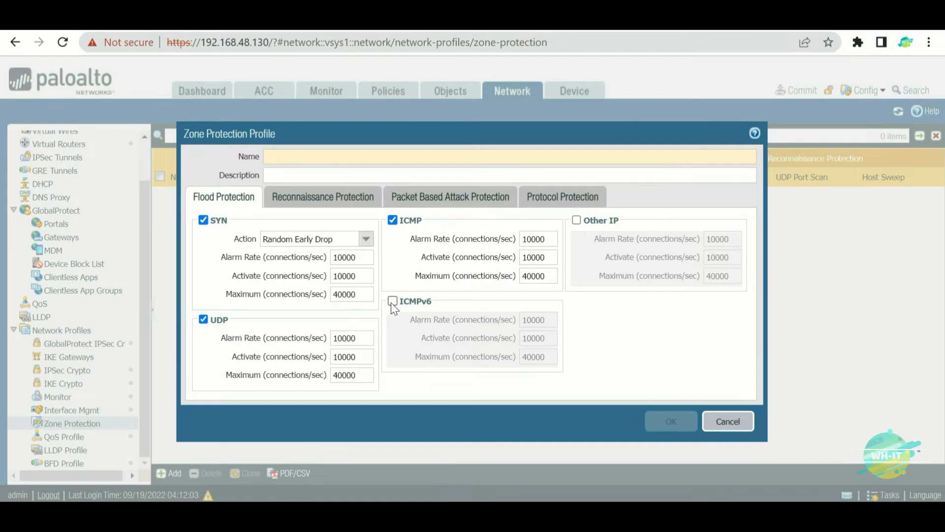
pyautogui.click(392, 301)
pyautogui.click(581, 221)
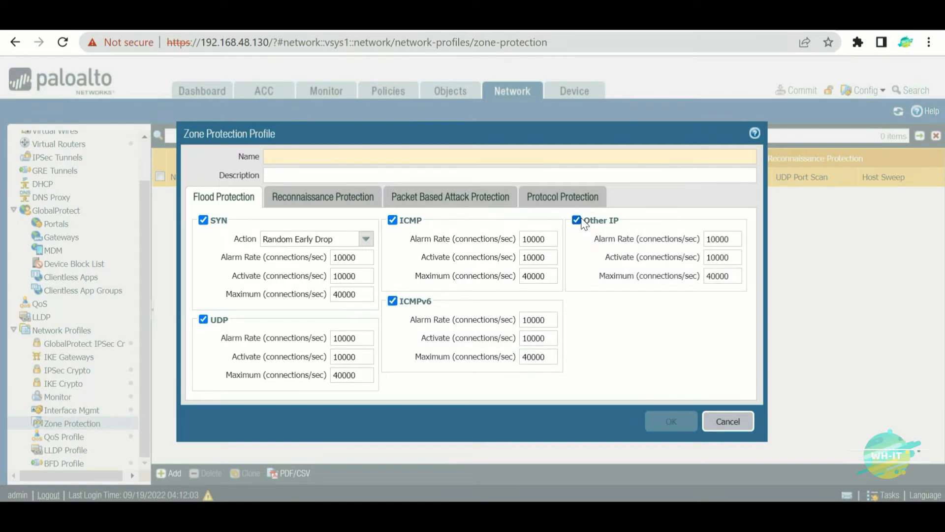
pyautogui.click(374, 206)
pyautogui.click(564, 199)
pyautogui.click(445, 199)
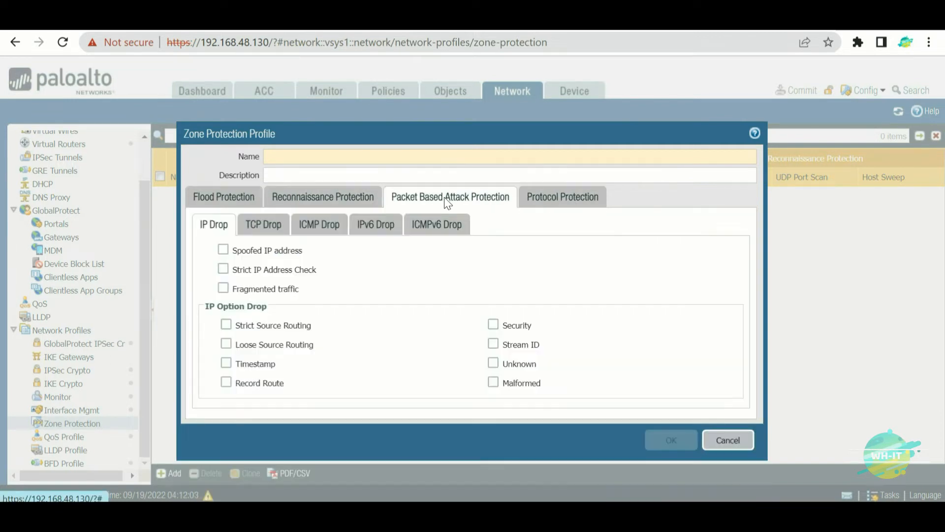
pyautogui.click(245, 201)
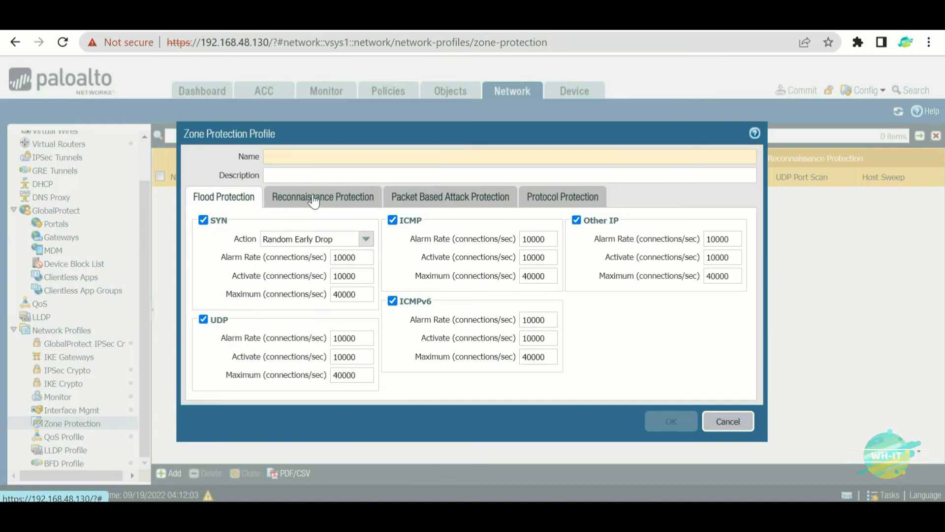
pyautogui.click(327, 202)
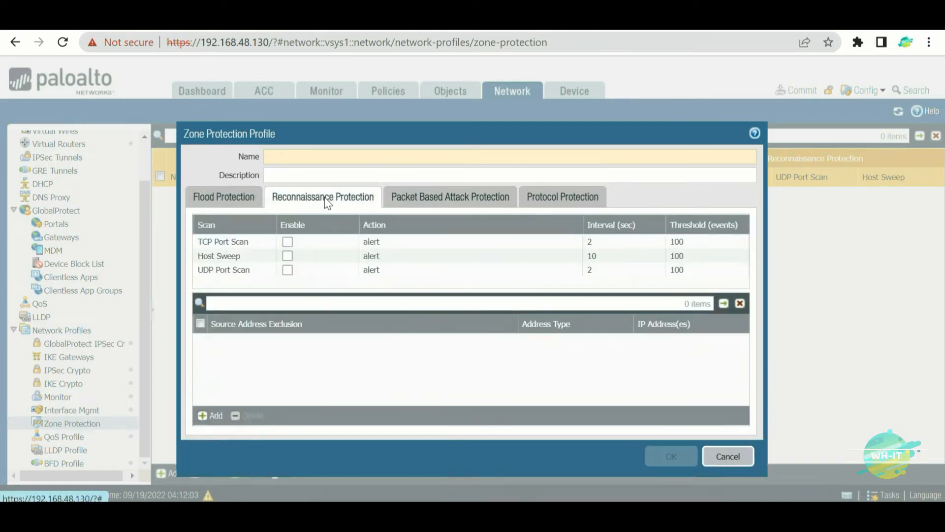
pyautogui.click(213, 203)
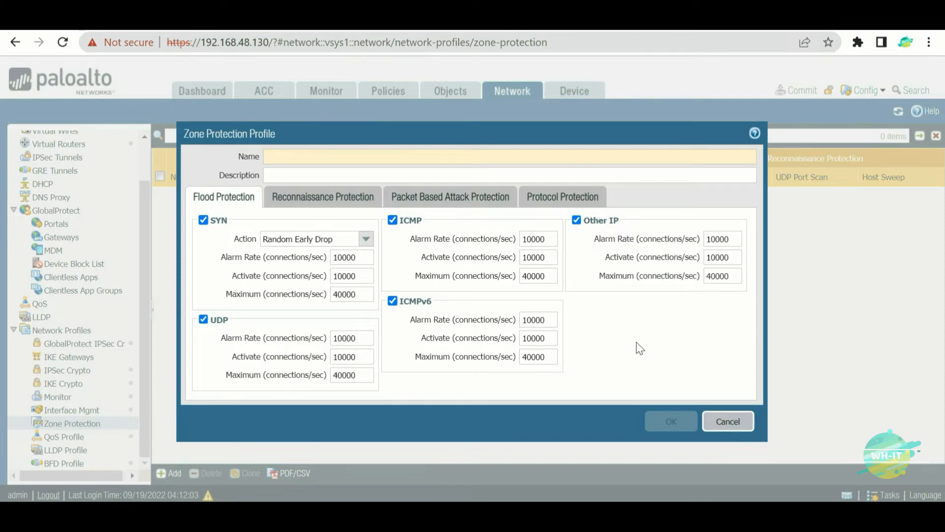
pyautogui.click(364, 258)
pyautogui.click(363, 276)
pyautogui.click(365, 296)
pyautogui.click(364, 257)
pyautogui.click(364, 295)
pyautogui.click(605, 340)
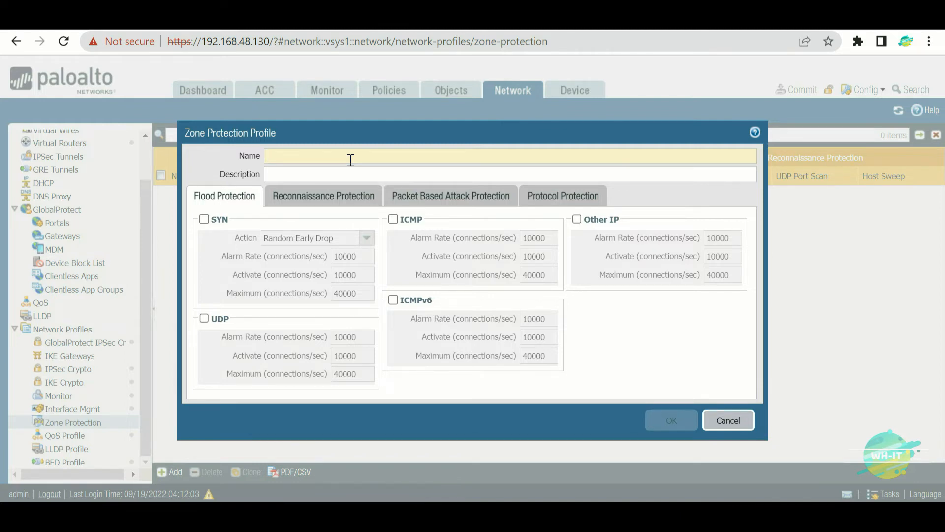
# - Enter Outside-Zone-Protection as the profile name and tick SYN under Flood Protection
pyautogui.write('Outs')
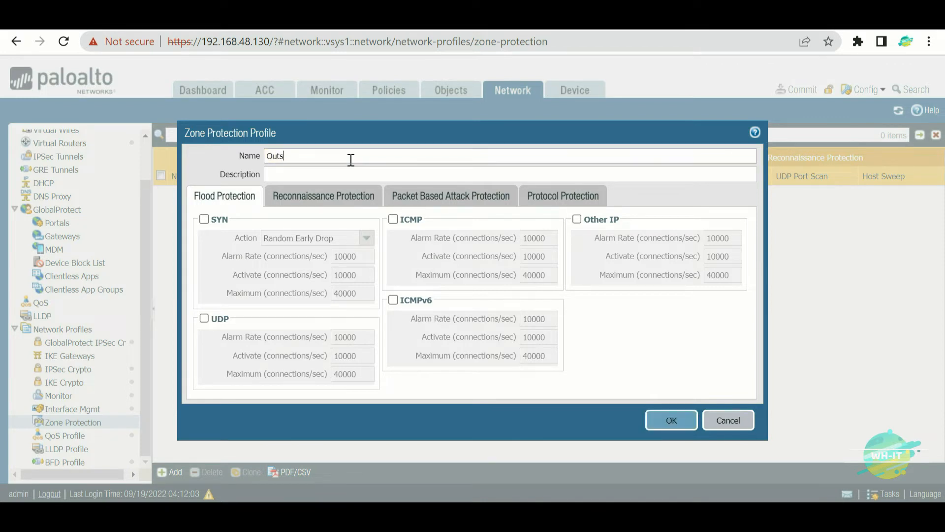
pyautogui.write('ide-Zone-Protection')
pyautogui.click(269, 280)
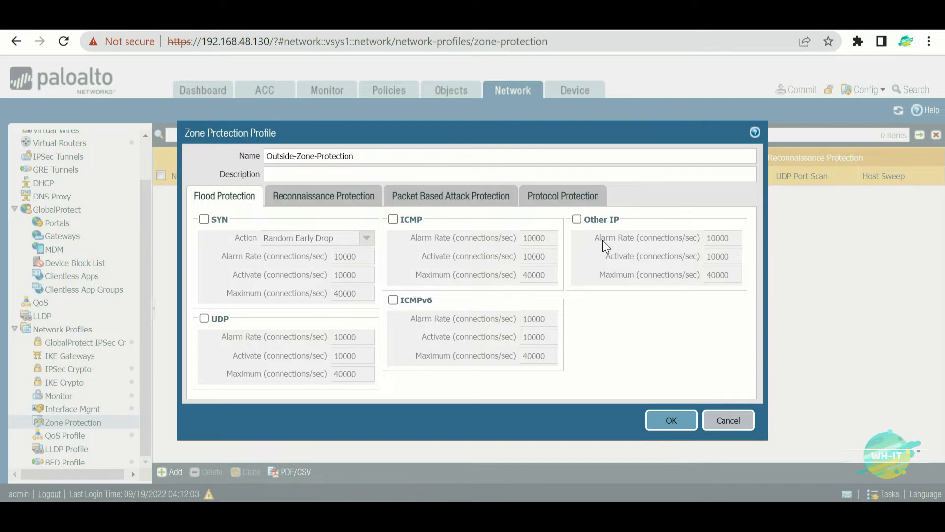
pyautogui.click(204, 219)
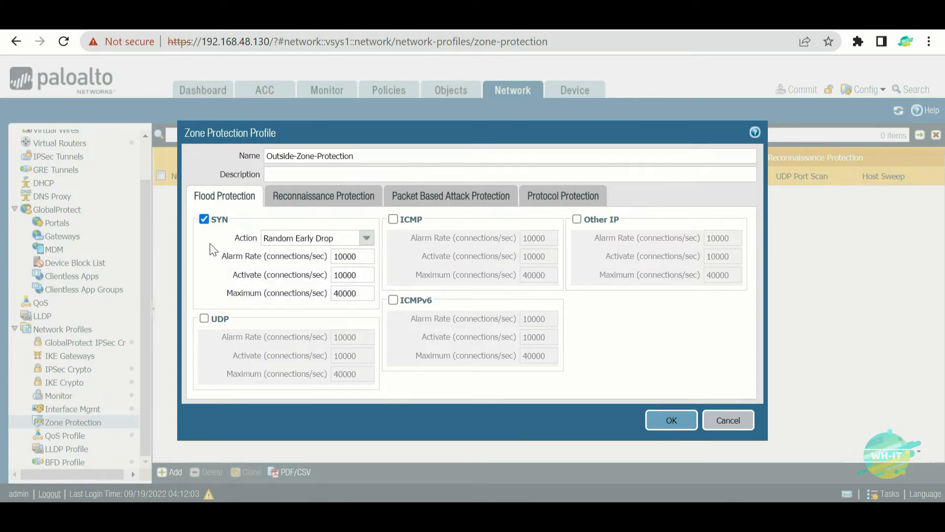
# - Keep Random Early Drop as the SYN action and begin drawing marks on the form
pyautogui.click(366, 239)
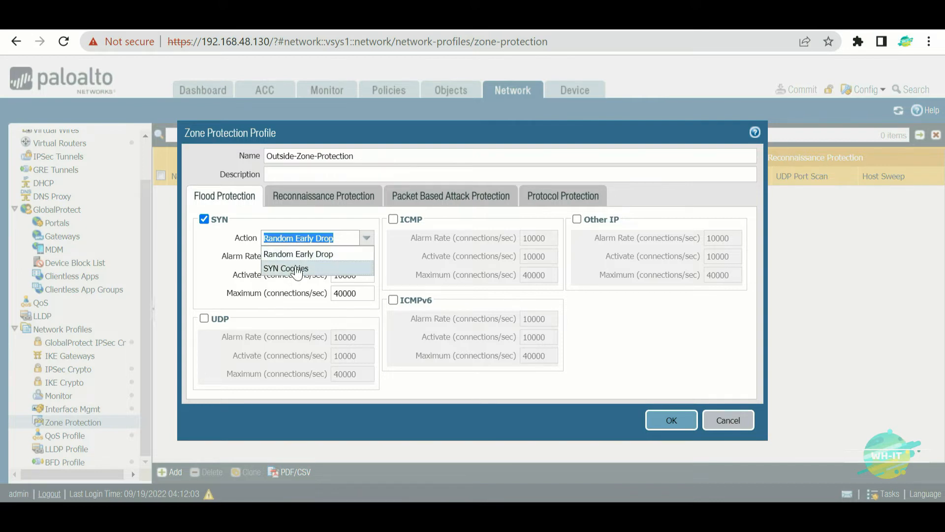
pyautogui.click(300, 220)
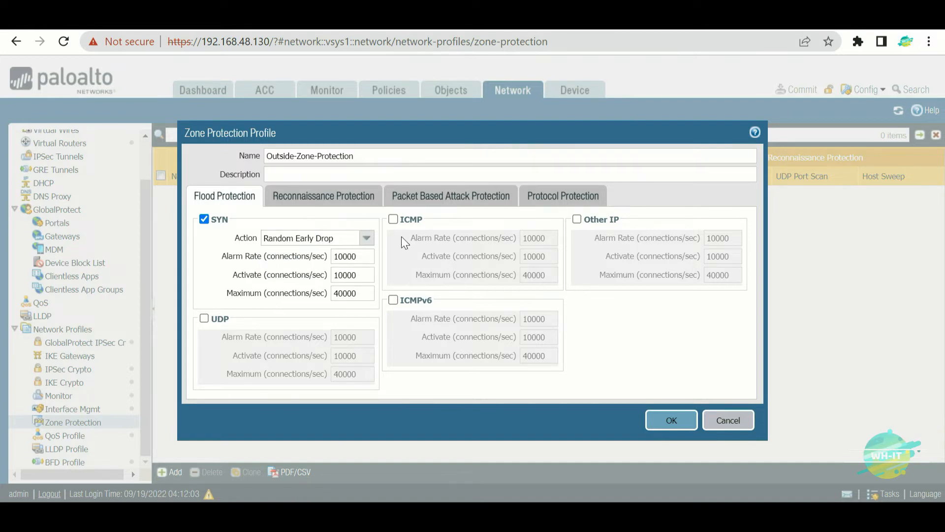
pyautogui.moveTo(490, 209)
pyautogui.mouseDown()
pyautogui.moveTo(502, 307)
pyautogui.moveTo(509, 205)
pyautogui.moveTo(507, 317)
pyautogui.moveTo(487, 315)
pyautogui.mouseUp()
pyautogui.moveTo(577, 217); pyautogui.dragTo(503, 242)
pyautogui.moveTo(561, 253); pyautogui.dragTo(344, 311)
pyautogui.moveTo(350, 242)
pyautogui.mouseDown()
pyautogui.moveTo(355, 385)
pyautogui.moveTo(222, 282)
pyautogui.mouseUp()
# - Draw more freehand annotation marks across the Flood Protection settings
pyautogui.moveTo(246, 342)
pyautogui.mouseDown()
pyautogui.moveTo(613, 221)
pyautogui.moveTo(786, 150)
pyautogui.moveTo(730, 180)
pyautogui.mouseUp()
pyautogui.moveTo(588, 152)
pyautogui.mouseDown()
pyautogui.moveTo(588, 180)
pyautogui.moveTo(601, 148)
pyautogui.mouseUp()
pyautogui.moveTo(616, 135)
pyautogui.mouseDown()
pyautogui.moveTo(628, 141)
pyautogui.moveTo(659, 130)
pyautogui.moveTo(663, 172)
pyautogui.mouseUp()
pyautogui.moveTo(423, 201)
pyautogui.mouseDown()
pyautogui.moveTo(439, 246)
pyautogui.moveTo(450, 196)
pyautogui.moveTo(463, 240)
pyautogui.mouseUp()
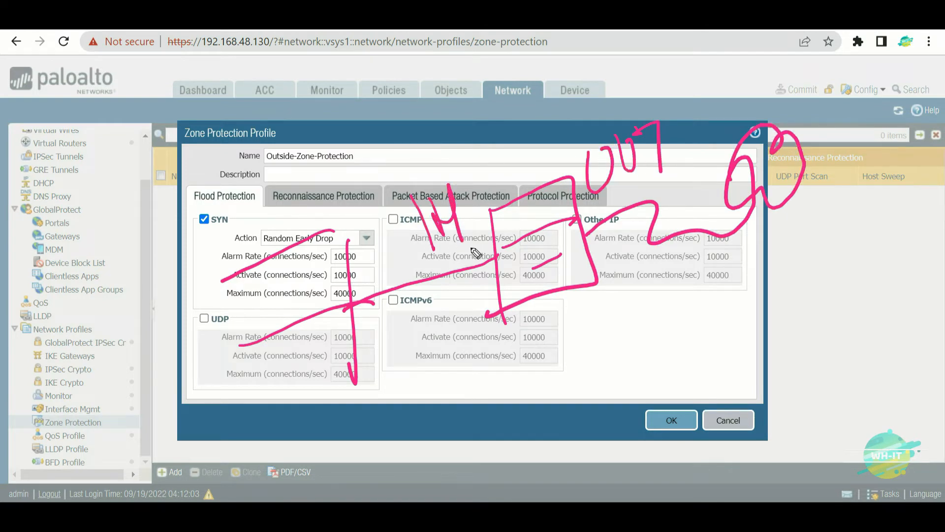
pyautogui.moveTo(904, 33); pyautogui.dragTo(908, 49)
pyautogui.moveTo(891, 99); pyautogui.dragTo(897, 158)
pyautogui.moveTo(893, 118)
pyautogui.mouseDown()
pyautogui.moveTo(922, 123)
pyautogui.moveTo(893, 93)
pyautogui.moveTo(784, 118)
pyautogui.moveTo(684, 236)
pyautogui.moveTo(600, 260)
pyautogui.moveTo(589, 237)
pyautogui.moveTo(584, 270)
pyautogui.moveTo(608, 270)
pyautogui.mouseUp()
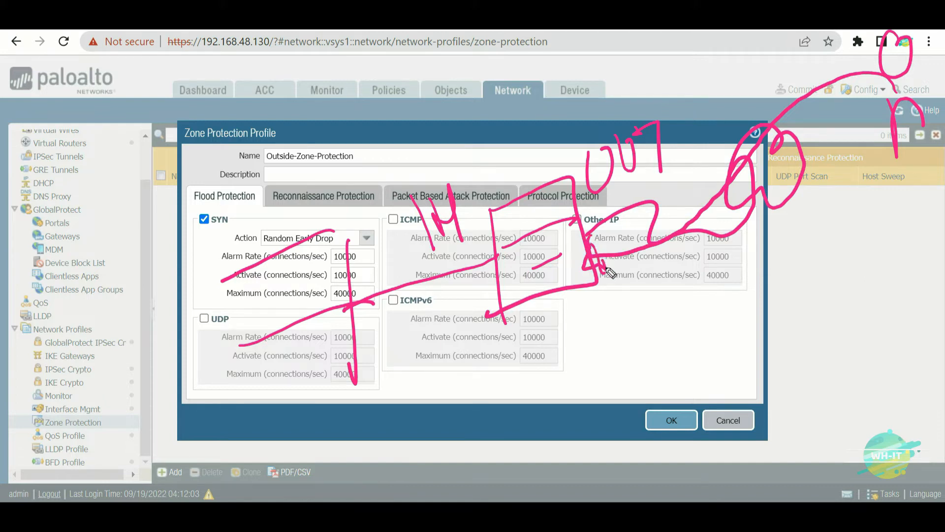
pyautogui.moveTo(467, 362)
pyautogui.mouseDown()
pyautogui.moveTo(463, 397)
pyautogui.moveTo(485, 416)
pyautogui.moveTo(542, 376)
pyautogui.mouseUp()
pyautogui.moveTo(537, 340); pyautogui.dragTo(554, 394)
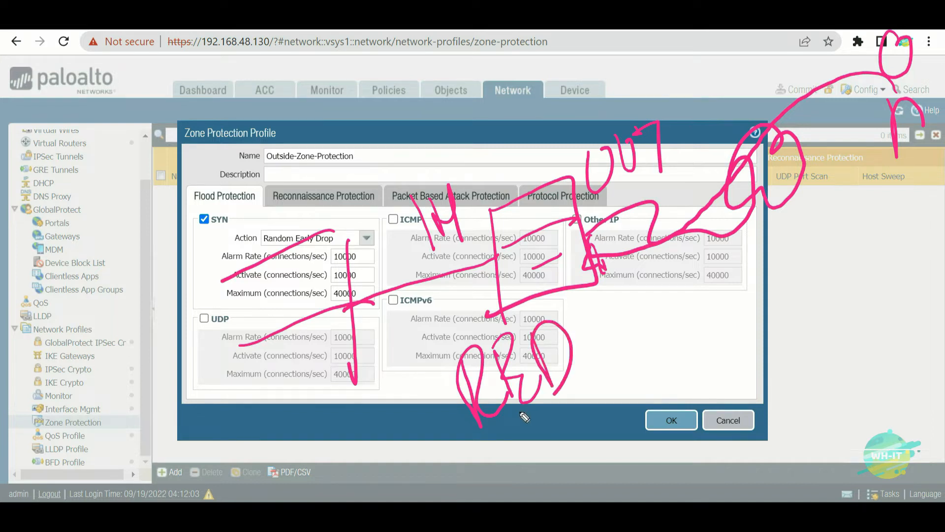
pyautogui.moveTo(635, 347)
pyautogui.mouseDown()
pyautogui.moveTo(613, 404)
pyautogui.moveTo(684, 350)
pyautogui.moveTo(722, 363)
pyautogui.moveTo(715, 367)
pyautogui.mouseUp()
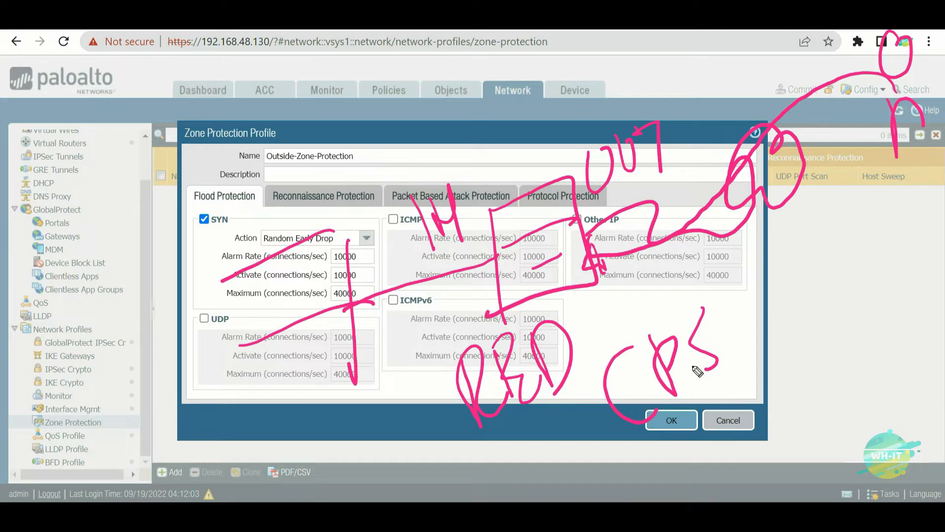
# - Switch the SYN flood action to SYN Cookies and move to the Alarm Rate field
pyautogui.hotkey('ctrl', 'shift', '7')
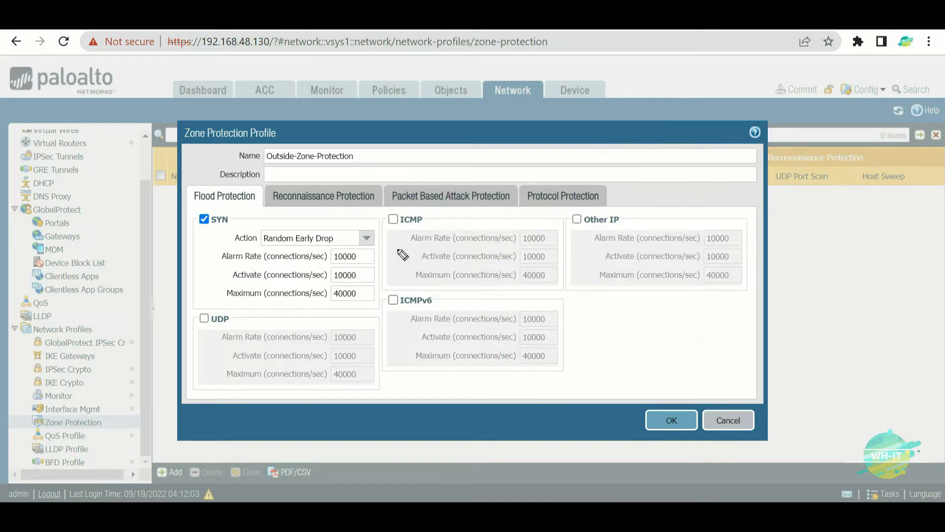
pyautogui.click(373, 245)
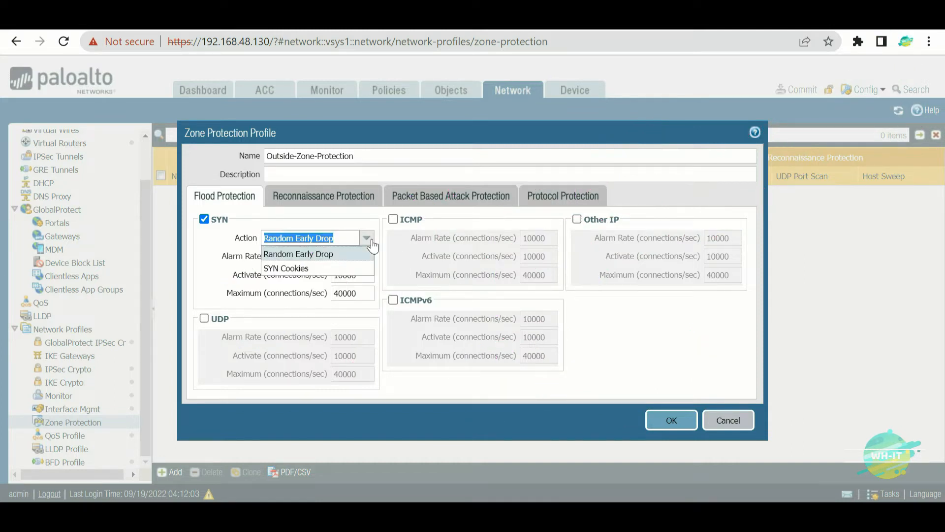
pyautogui.click(296, 269)
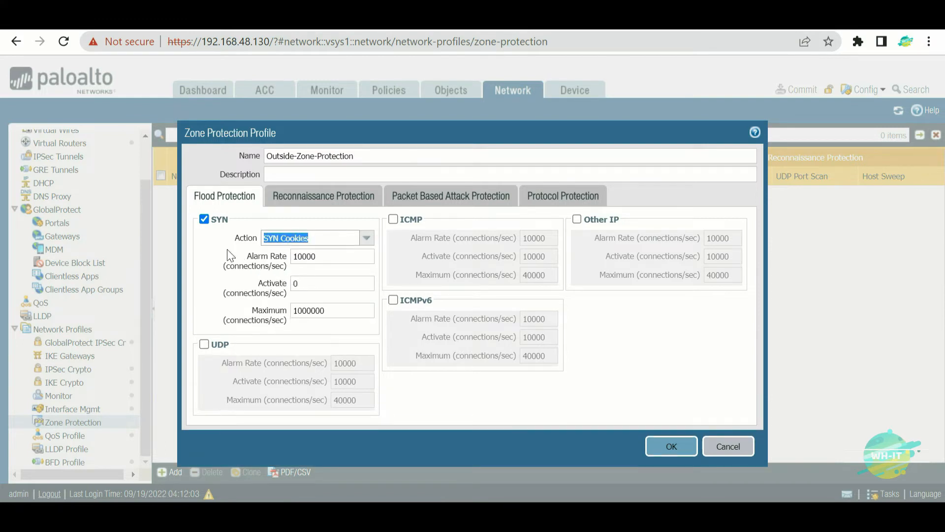
pyautogui.press('Tab')
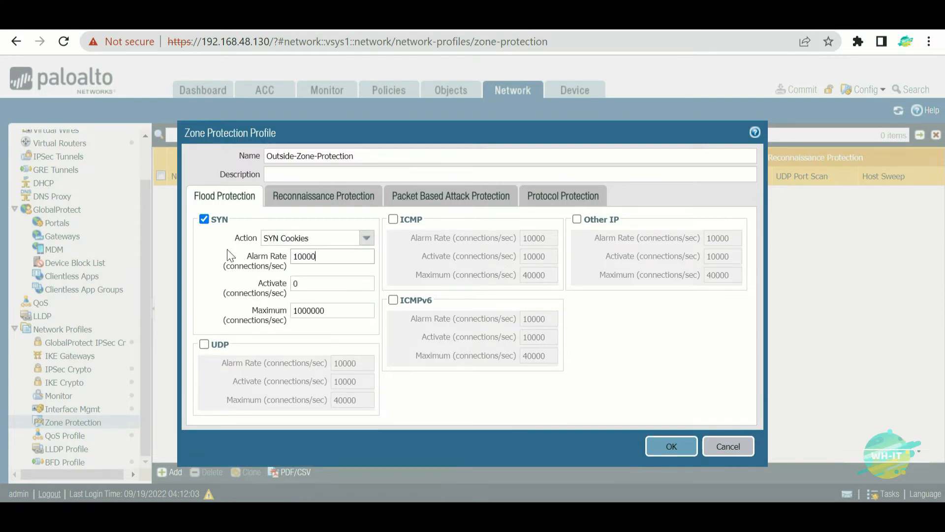
# - Draw freehand marks highlighting the SYN Cookies threshold fields
pyautogui.hotkey('ctrl', 'shift', '3')
pyautogui.moveTo(535, 217); pyautogui.dragTo(549, 303)
pyautogui.moveTo(532, 220)
pyautogui.mouseDown()
pyautogui.moveTo(624, 276)
pyautogui.moveTo(535, 309)
pyautogui.mouseUp()
pyautogui.moveTo(559, 254); pyautogui.dragTo(609, 228)
pyautogui.moveTo(580, 259); pyautogui.dragTo(602, 248)
pyautogui.moveTo(535, 232); pyautogui.dragTo(427, 279)
pyautogui.moveTo(406, 198); pyautogui.dragTo(442, 348)
pyautogui.moveTo(407, 199); pyautogui.dragTo(355, 217)
pyautogui.moveTo(398, 310); pyautogui.dragTo(434, 289)
pyautogui.moveTo(299, 300)
pyautogui.mouseDown()
pyautogui.moveTo(339, 290)
pyautogui.moveTo(364, 367)
pyautogui.mouseUp()
pyautogui.moveTo(305, 367); pyautogui.dragTo(355, 359)
pyautogui.moveTo(316, 382); pyautogui.dragTo(380, 359)
# - Draw further freehand annotation marks across the profile form
pyautogui.moveTo(613, 237)
pyautogui.mouseDown()
pyautogui.moveTo(796, 217)
pyautogui.moveTo(831, 144)
pyautogui.moveTo(812, 141)
pyautogui.mouseUp()
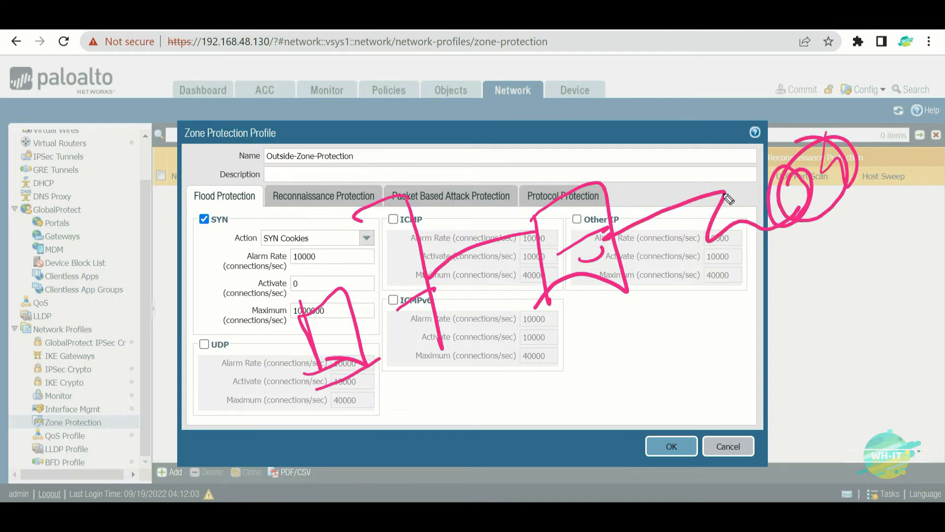
pyautogui.moveTo(500, 120)
pyautogui.mouseDown()
pyautogui.moveTo(522, 187)
pyautogui.moveTo(542, 125)
pyautogui.moveTo(566, 96)
pyautogui.moveTo(581, 126)
pyautogui.moveTo(620, 129)
pyautogui.mouseUp()
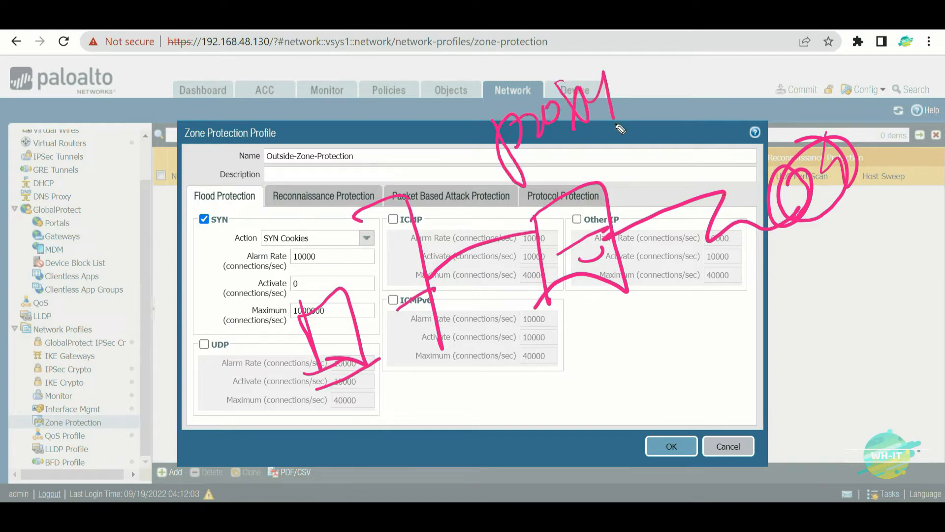
pyautogui.moveTo(880, 78)
pyautogui.mouseDown()
pyautogui.moveTo(705, 127)
pyautogui.moveTo(634, 227)
pyautogui.moveTo(676, 219)
pyautogui.mouseUp()
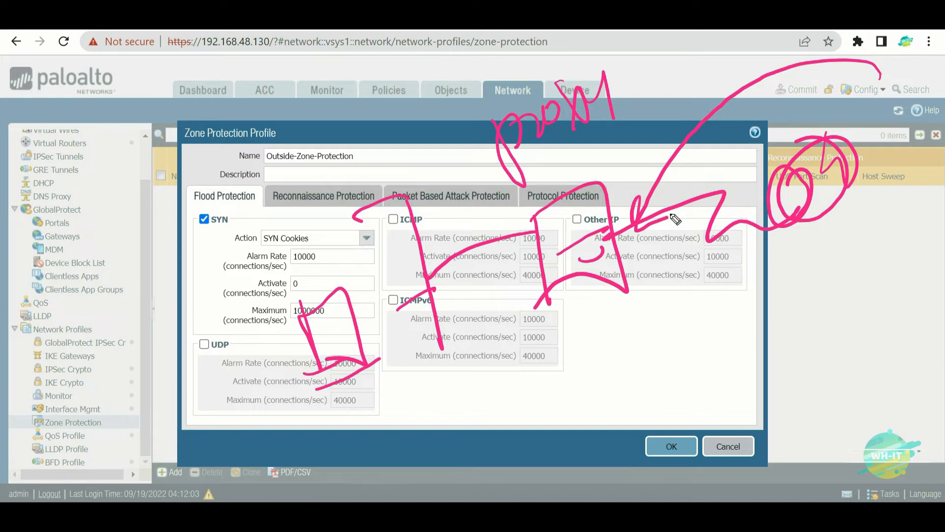
pyautogui.moveTo(614, 122)
pyautogui.mouseDown()
pyautogui.moveTo(625, 170)
pyautogui.moveTo(645, 119)
pyautogui.moveTo(657, 170)
pyautogui.mouseUp()
pyautogui.moveTo(653, 107); pyautogui.dragTo(687, 148)
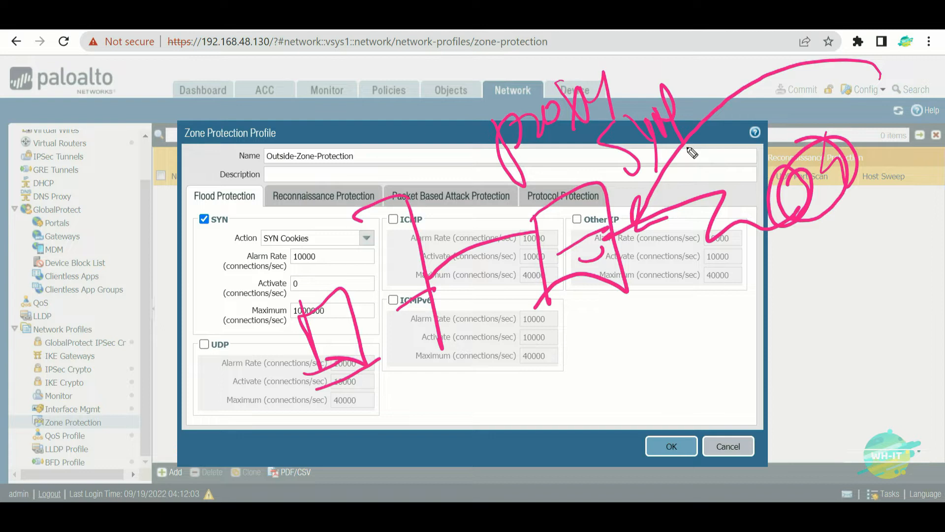
pyautogui.moveTo(536, 231)
pyautogui.mouseDown()
pyautogui.moveTo(386, 352)
pyautogui.moveTo(404, 377)
pyautogui.mouseUp()
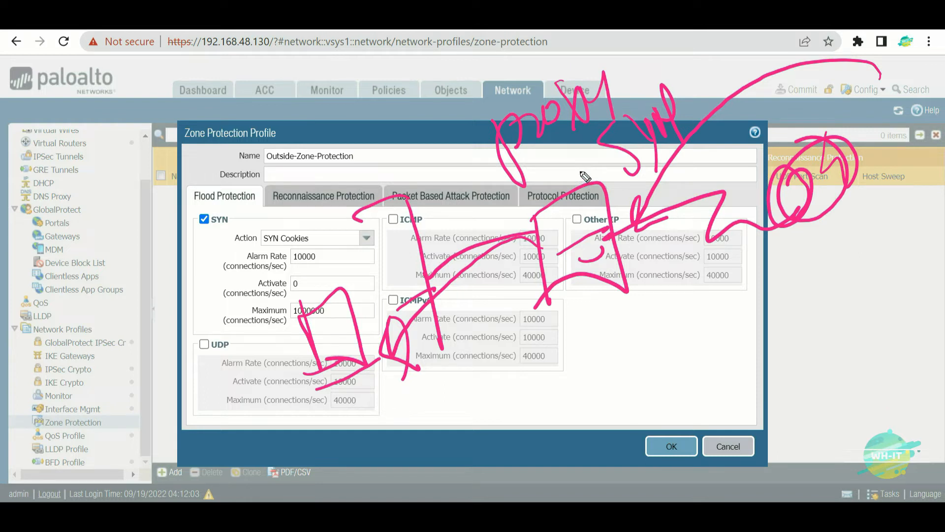
pyautogui.moveTo(296, 428); pyautogui.dragTo(373, 390)
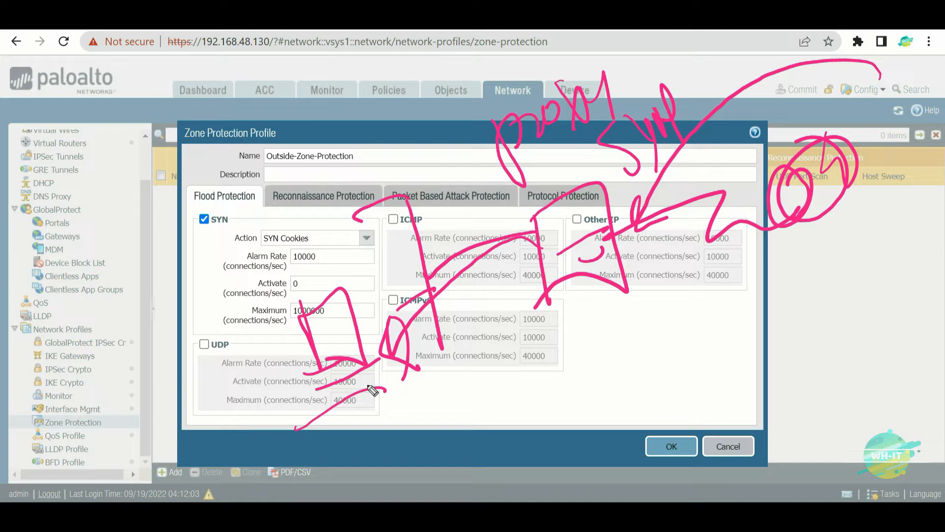
pyautogui.moveTo(571, 326)
pyautogui.mouseDown()
pyautogui.moveTo(795, 222)
pyautogui.moveTo(769, 270)
pyautogui.mouseUp()
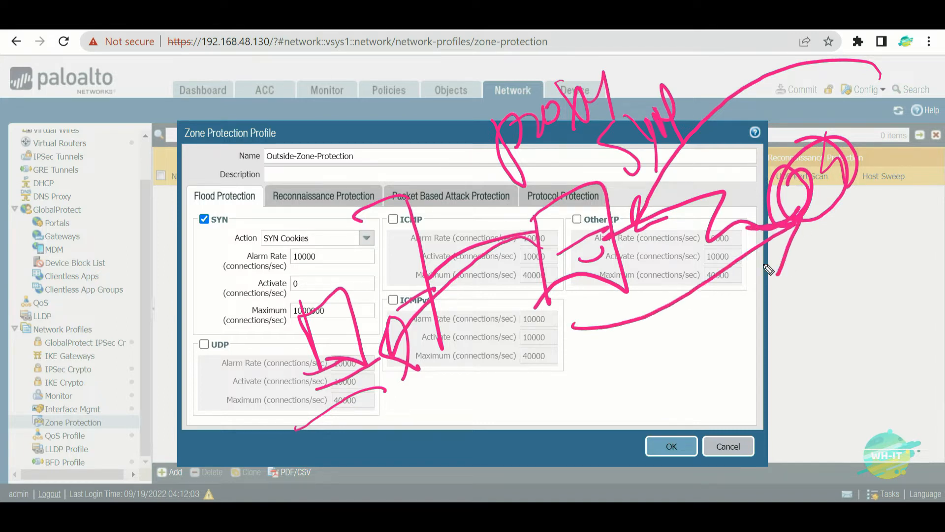
pyautogui.moveTo(882, 197); pyautogui.dragTo(733, 357)
pyautogui.moveTo(749, 292); pyautogui.dragTo(784, 389)
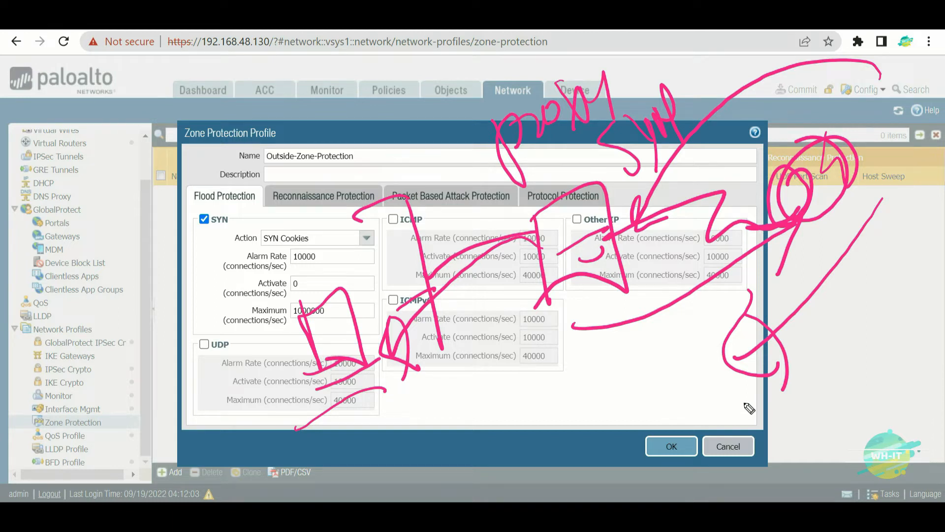
pyautogui.press('e')
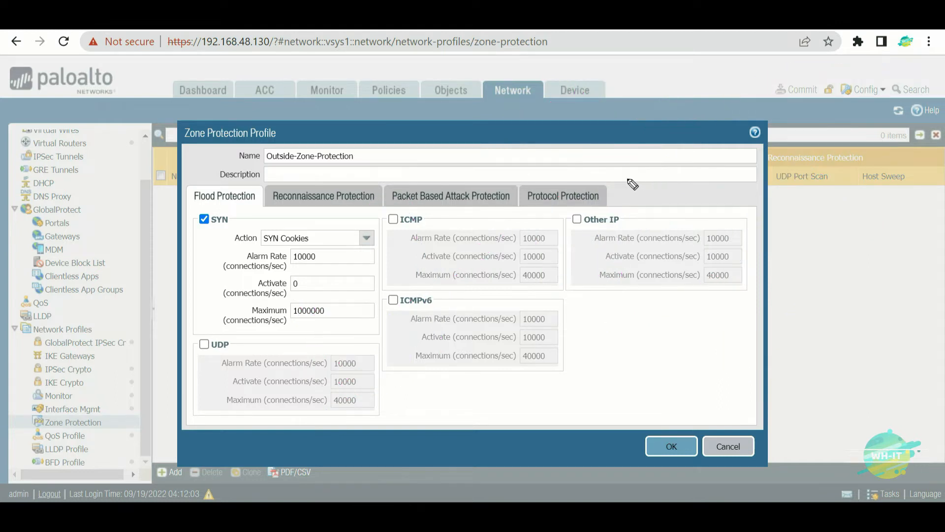
pyautogui.moveTo(278, 72)
pyautogui.mouseDown()
pyautogui.moveTo(235, 128)
pyautogui.moveTo(303, 152)
pyautogui.mouseUp()
pyautogui.moveTo(329, 81)
pyautogui.mouseDown()
pyautogui.moveTo(333, 125)
pyautogui.moveTo(359, 133)
pyautogui.mouseUp()
pyautogui.moveTo(353, 71); pyautogui.dragTo(362, 133)
pyautogui.moveTo(409, 70)
pyautogui.mouseDown()
pyautogui.moveTo(392, 114)
pyautogui.moveTo(468, 87)
pyautogui.moveTo(529, 103)
pyautogui.mouseUp()
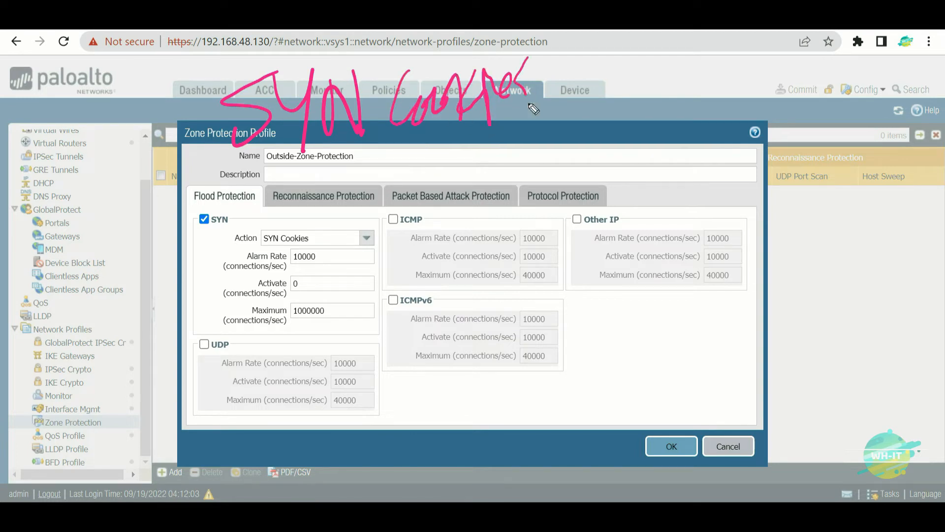
pyautogui.moveTo(587, 39); pyautogui.dragTo(609, 365)
pyautogui.moveTo(646, 58)
pyautogui.mouseDown()
pyautogui.moveTo(656, 120)
pyautogui.moveTo(712, 103)
pyautogui.moveTo(752, 58)
pyautogui.moveTo(686, 156)
pyautogui.mouseUp()
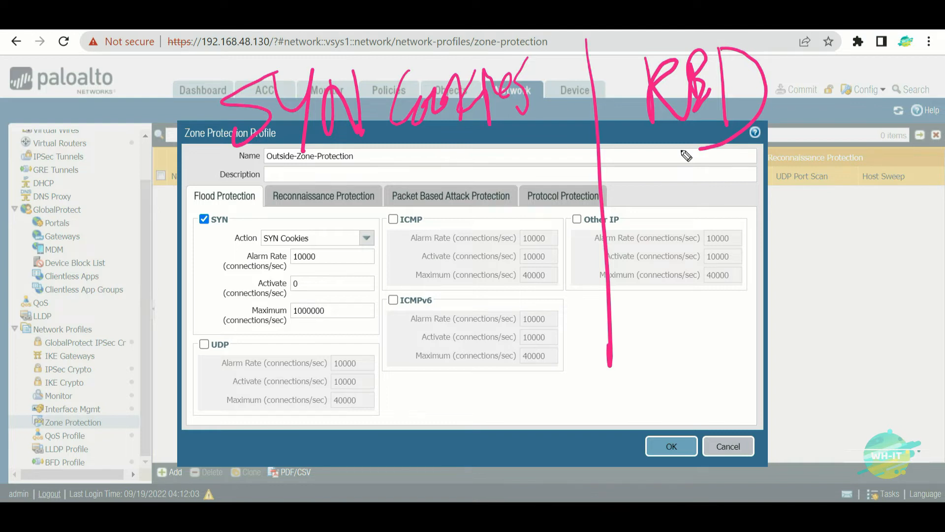
pyautogui.moveTo(205, 224)
pyautogui.mouseDown()
pyautogui.moveTo(246, 253)
pyautogui.moveTo(261, 217)
pyautogui.moveTo(312, 185)
pyautogui.moveTo(366, 217)
pyautogui.moveTo(418, 177)
pyautogui.moveTo(481, 158)
pyautogui.moveTo(517, 187)
pyautogui.mouseUp()
pyautogui.moveTo(329, 269)
pyautogui.mouseDown()
pyautogui.moveTo(348, 301)
pyautogui.moveTo(363, 270)
pyautogui.moveTo(386, 263)
pyautogui.moveTo(409, 283)
pyautogui.moveTo(438, 236)
pyautogui.moveTo(487, 205)
pyautogui.moveTo(514, 211)
pyautogui.moveTo(537, 194)
pyautogui.mouseUp()
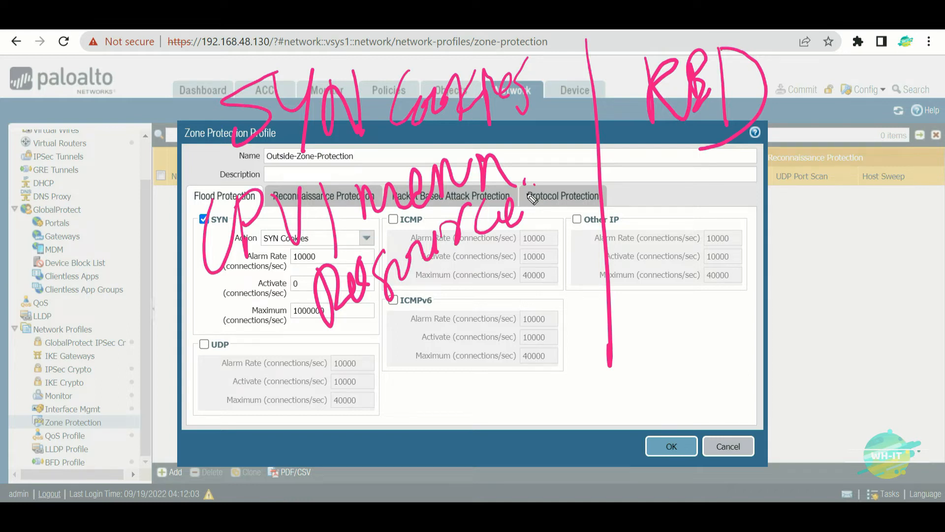
pyautogui.moveTo(298, 360)
pyautogui.mouseDown()
pyautogui.moveTo(348, 412)
pyautogui.moveTo(402, 355)
pyautogui.moveTo(438, 340)
pyautogui.moveTo(431, 344)
pyautogui.mouseUp()
pyautogui.moveTo(461, 294); pyautogui.dragTo(458, 369)
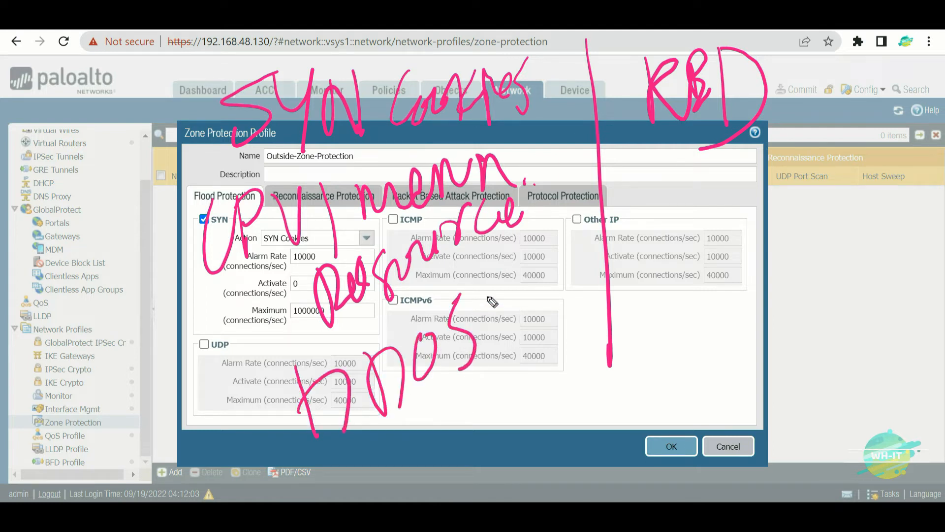
pyautogui.moveTo(566, 307); pyautogui.dragTo(575, 413)
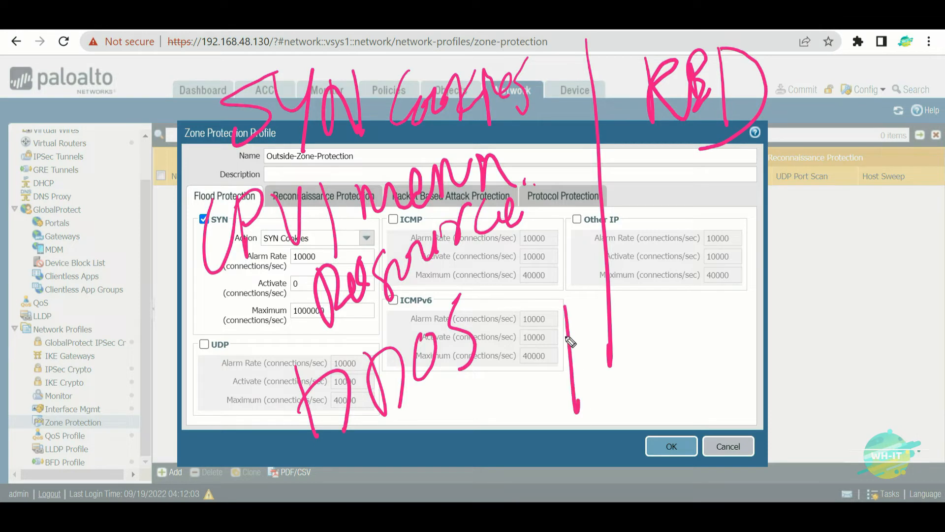
pyautogui.moveTo(564, 335); pyautogui.dragTo(640, 414)
pyautogui.moveTo(572, 354); pyautogui.dragTo(750, 320)
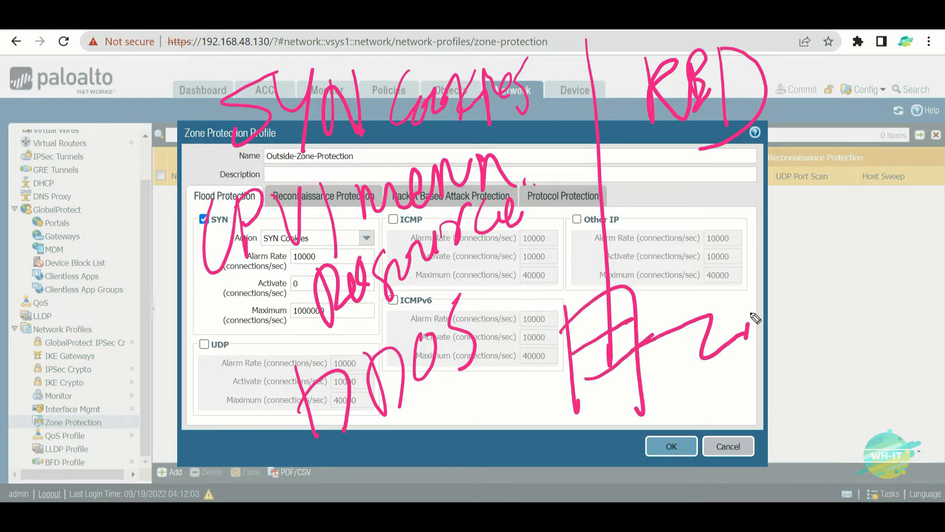
pyautogui.moveTo(762, 276)
pyautogui.mouseDown()
pyautogui.moveTo(754, 303)
pyautogui.moveTo(815, 310)
pyautogui.mouseUp()
pyautogui.moveTo(774, 281)
pyautogui.mouseDown()
pyautogui.moveTo(814, 273)
pyautogui.moveTo(821, 286)
pyautogui.mouseUp()
pyautogui.moveTo(753, 368)
pyautogui.mouseDown()
pyautogui.moveTo(757, 403)
pyautogui.moveTo(772, 403)
pyautogui.mouseUp()
pyautogui.moveTo(798, 344)
pyautogui.mouseDown()
pyautogui.moveTo(802, 388)
pyautogui.moveTo(812, 387)
pyautogui.mouseUp()
pyautogui.moveTo(821, 365)
pyautogui.mouseDown()
pyautogui.moveTo(852, 345)
pyautogui.moveTo(840, 364)
pyautogui.mouseUp()
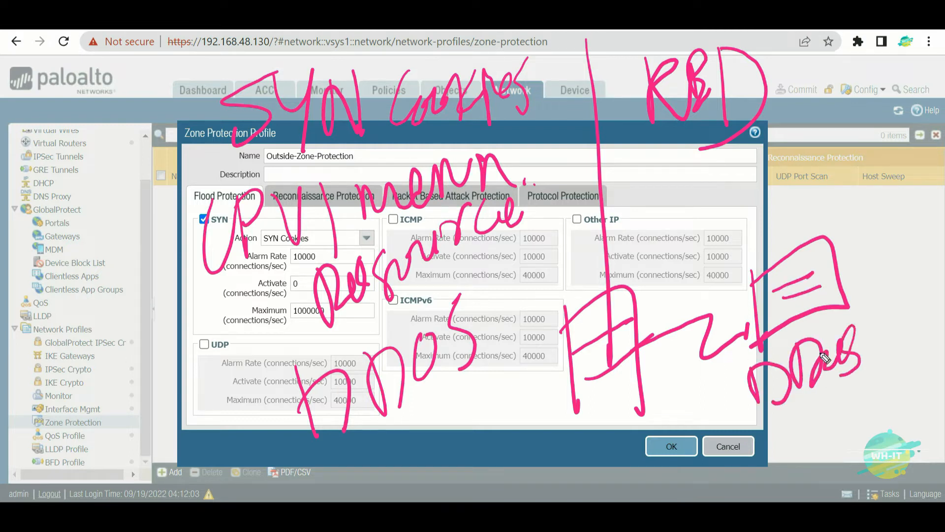
pyautogui.moveTo(848, 258)
pyautogui.mouseDown()
pyautogui.moveTo(911, 183)
pyautogui.moveTo(922, 139)
pyautogui.moveTo(917, 159)
pyautogui.mouseUp()
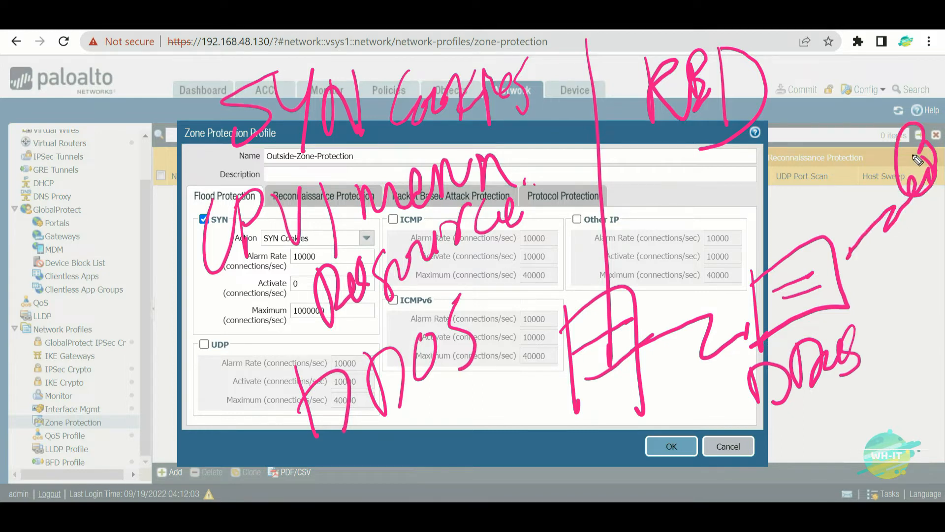
pyautogui.moveTo(744, 179); pyautogui.dragTo(798, 219)
pyautogui.moveTo(774, 156); pyautogui.dragTo(759, 248)
pyautogui.moveTo(809, 162)
pyautogui.mouseDown()
pyautogui.moveTo(740, 165)
pyautogui.moveTo(789, 169)
pyautogui.mouseUp()
pyautogui.moveTo(447, 342)
pyautogui.mouseDown()
pyautogui.moveTo(621, 132)
pyautogui.moveTo(616, 190)
pyautogui.mouseUp()
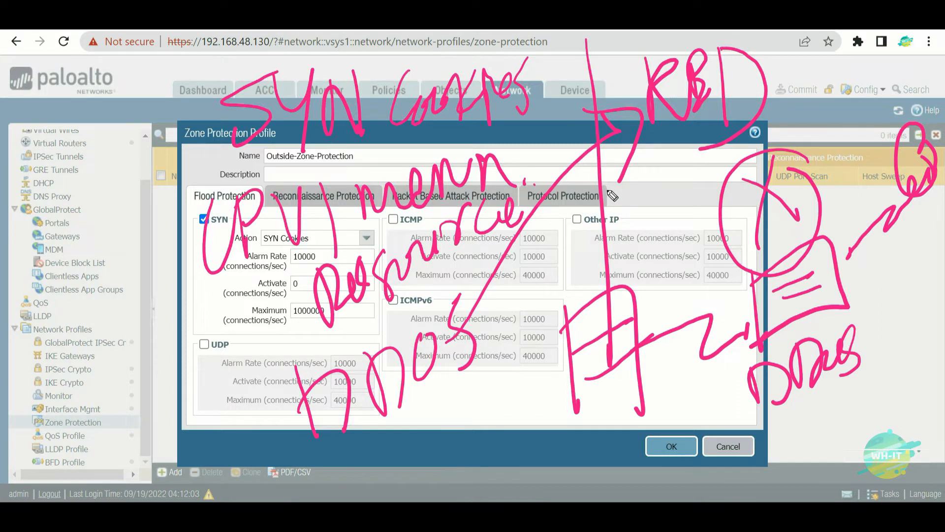
pyautogui.moveTo(59, 224); pyautogui.dragTo(241, 124)
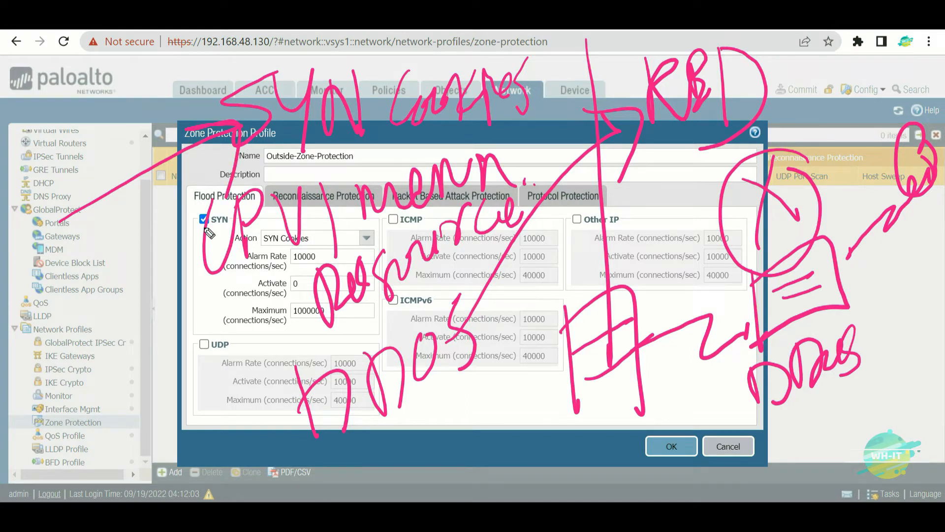
pyautogui.moveTo(81, 386)
pyautogui.mouseDown()
pyautogui.moveTo(197, 284)
pyautogui.moveTo(192, 323)
pyautogui.mouseUp()
pyautogui.moveTo(91, 422); pyautogui.dragTo(283, 409)
pyautogui.moveTo(229, 381); pyautogui.dragTo(271, 435)
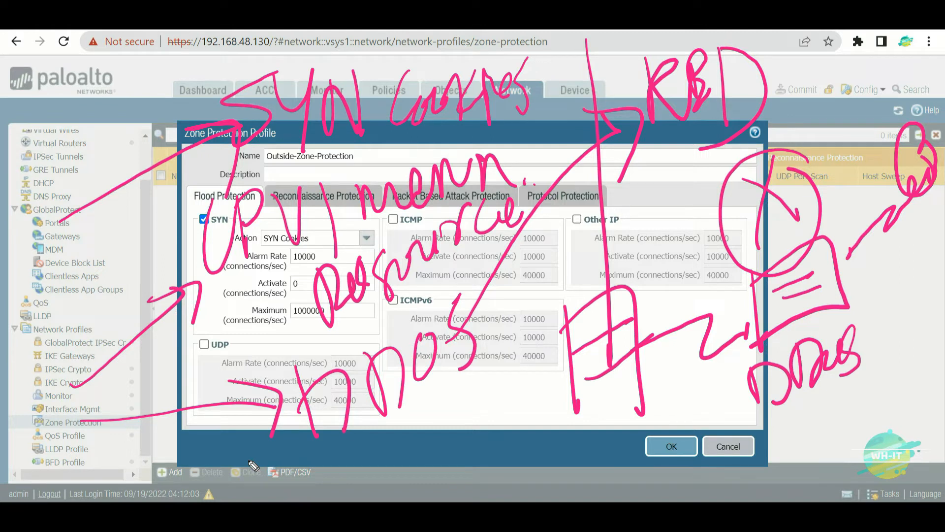
pyautogui.moveTo(803, 37)
pyautogui.mouseDown()
pyautogui.moveTo(655, 224)
pyautogui.moveTo(728, 34)
pyautogui.mouseUp()
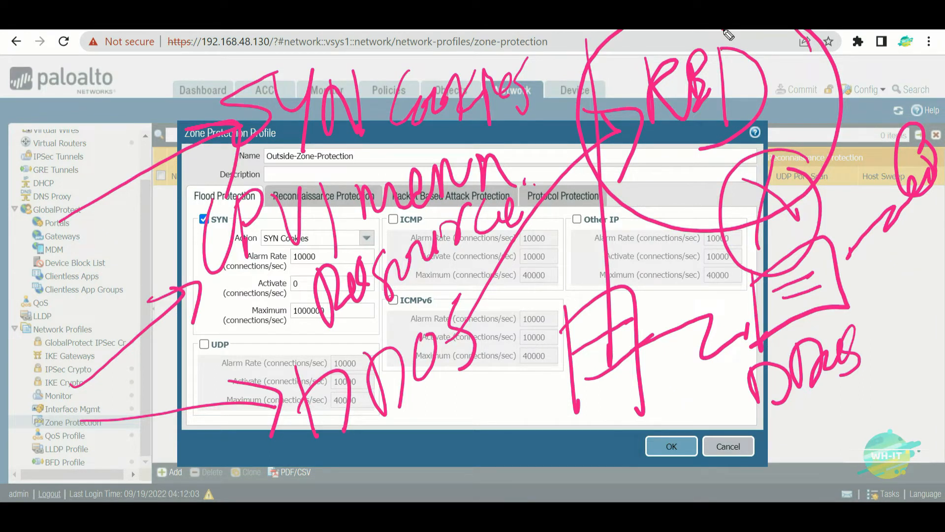
# - Change the SYN flood action back to Random Early Drop
pyautogui.press('Escape')
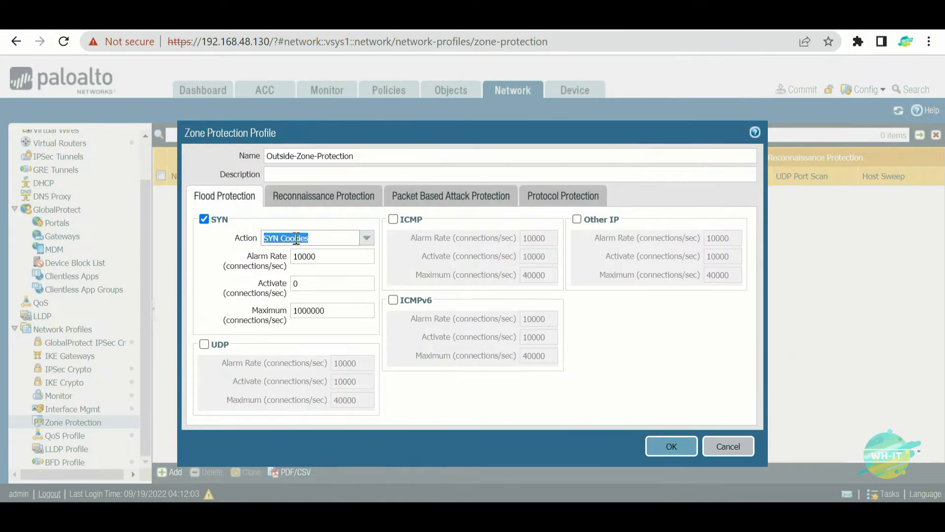
pyautogui.click(366, 239)
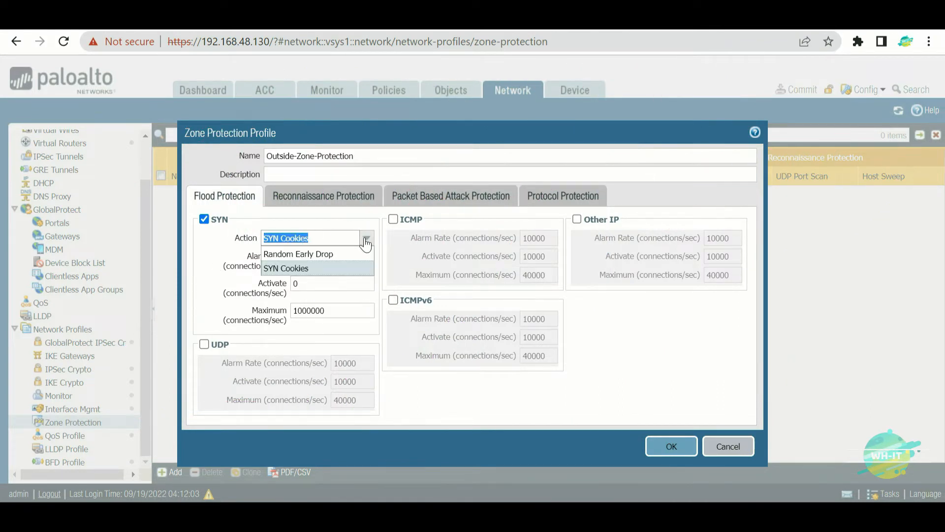
pyautogui.click(310, 254)
pyautogui.press('Tab')
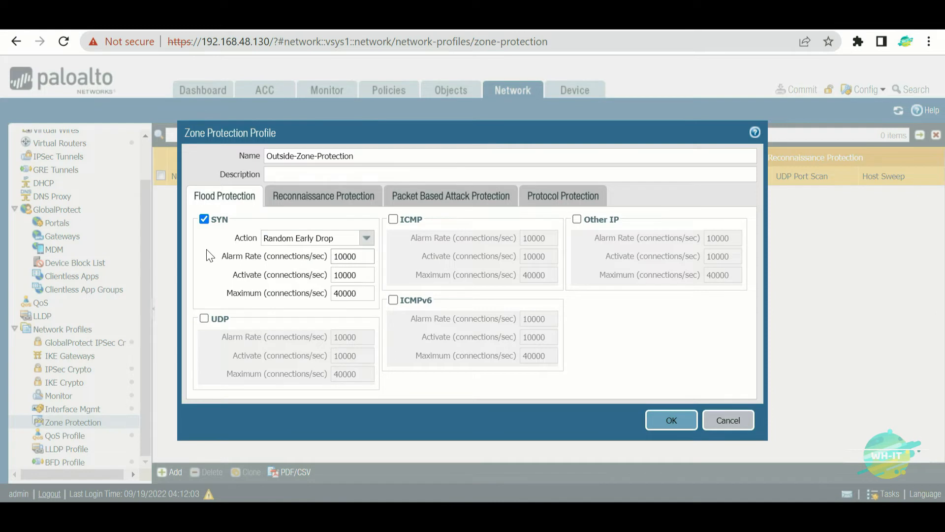
# - Review the Alarm Rate 10000, Activate and Maximum threshold values
pyautogui.hotkey('ctrl', '2')
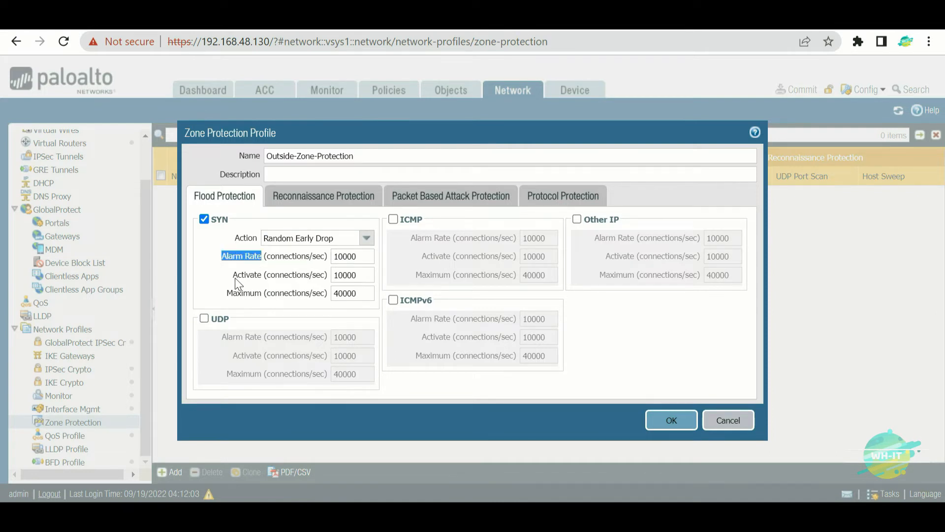
pyautogui.moveTo(228, 294); pyautogui.dragTo(261, 294)
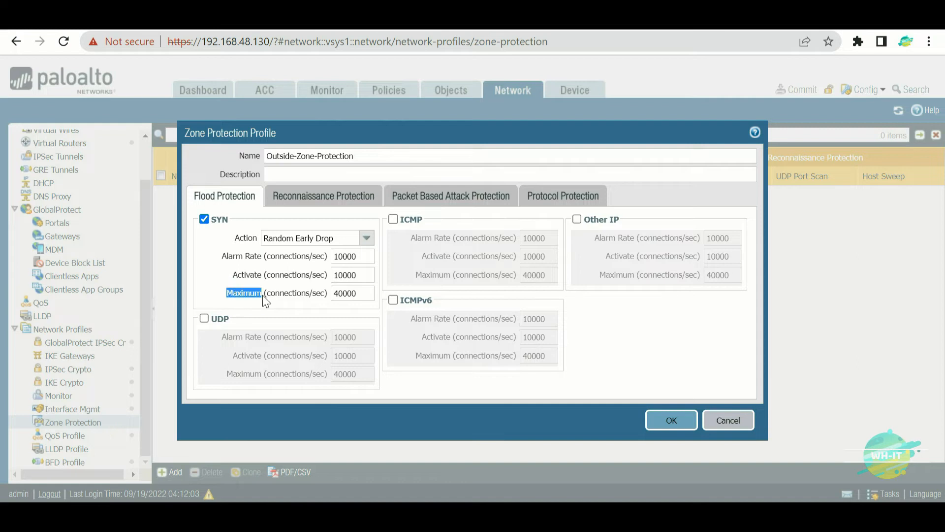
pyautogui.click(263, 255)
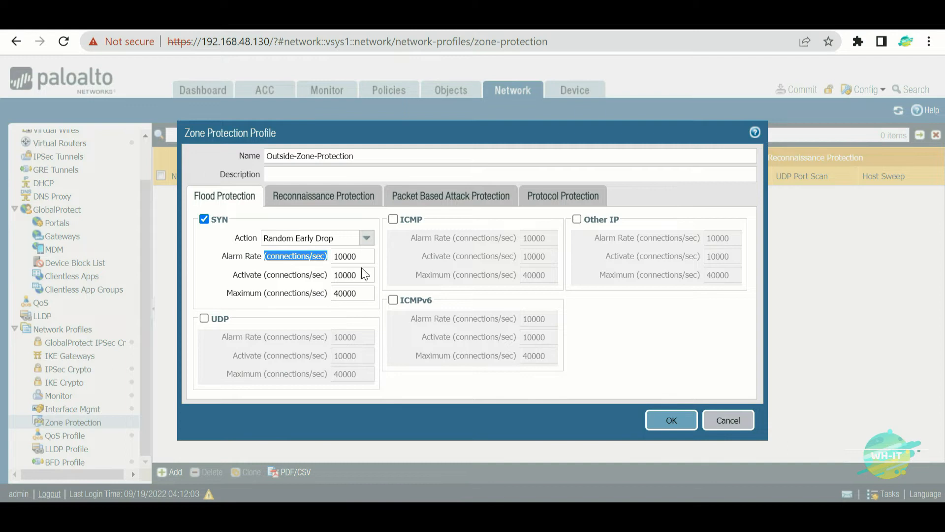
pyautogui.click(357, 293)
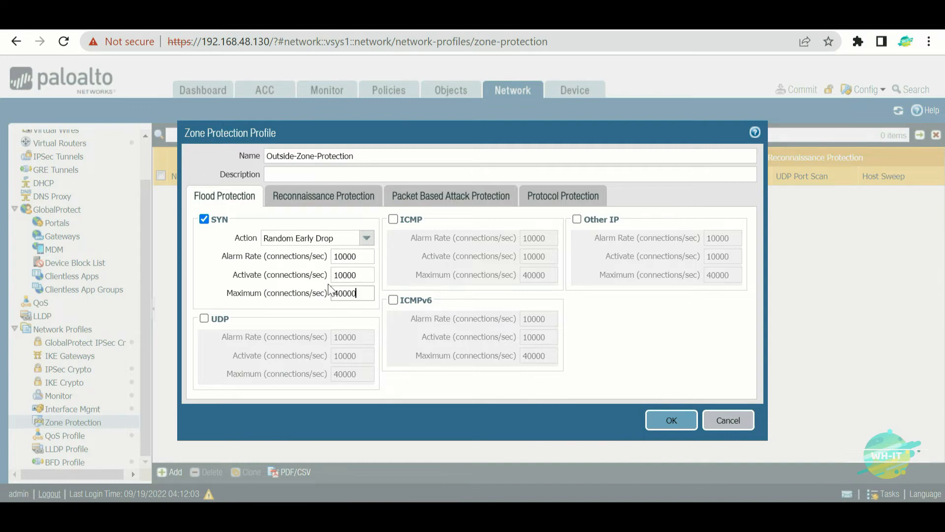
pyautogui.moveTo(370, 256); pyautogui.dragTo(326, 258)
pyautogui.click(363, 277)
# - Inspect the Alarm Rate and Activate values, both 10000
pyautogui.click(341, 255)
pyautogui.click(360, 259)
pyautogui.doubleClick(360, 257)
pyautogui.click(361, 274)
pyautogui.doubleClick(360, 275)
# - Recheck the SYN thresholds and save the Outside-Zone-Protection profile with OK
pyautogui.click(365, 257)
pyautogui.moveTo(369, 260); pyautogui.dragTo(337, 257)
pyautogui.click(361, 271)
pyautogui.click(685, 421)
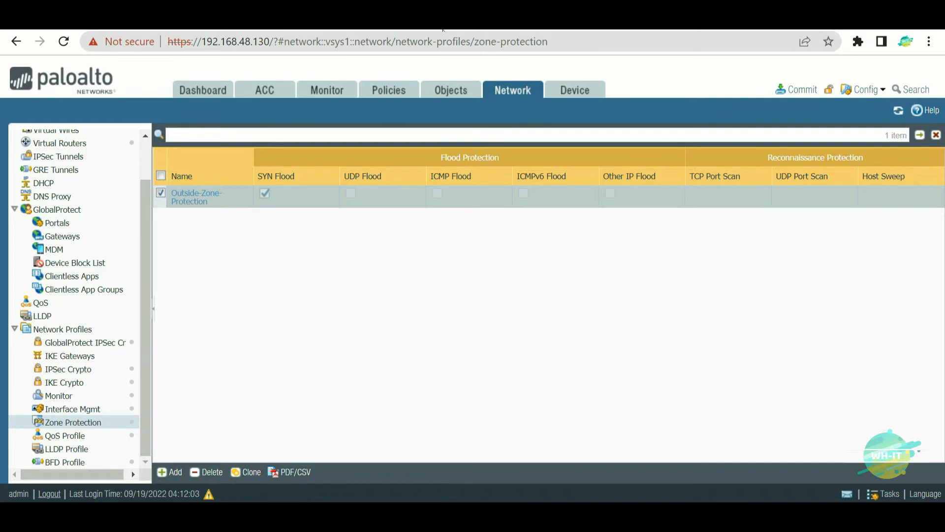
# - In a new tab, search Google for 'palo alto chrome extension'
pyautogui.click(374, 30)
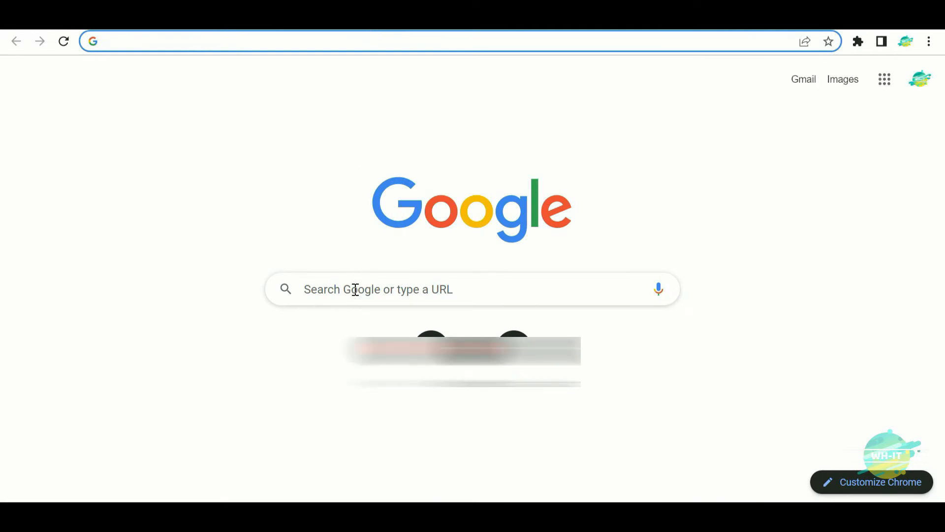
pyautogui.click(356, 289)
pyautogui.write('pa')
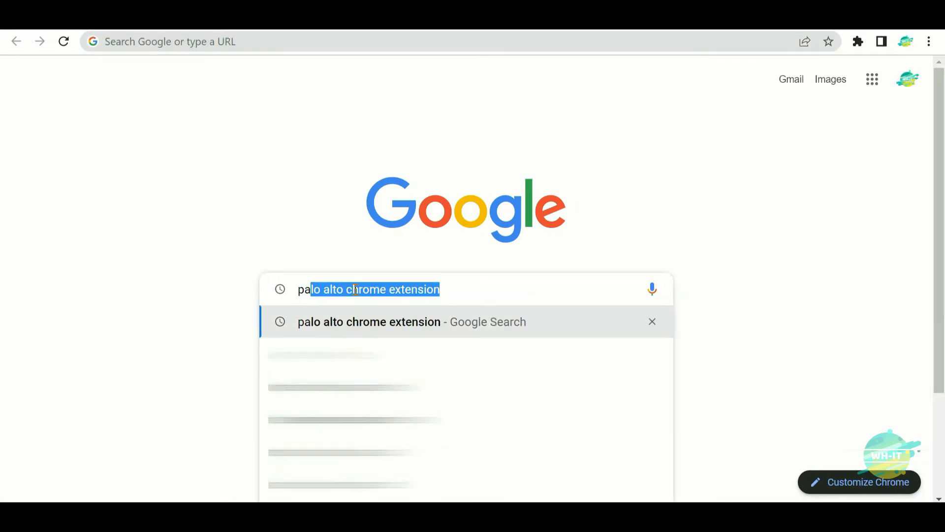
pyautogui.press('Right')
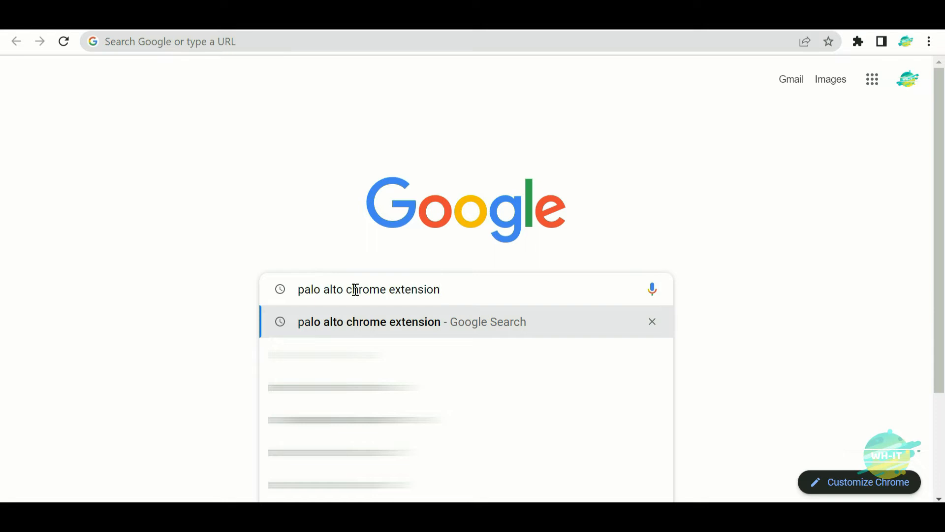
pyautogui.press('Return')
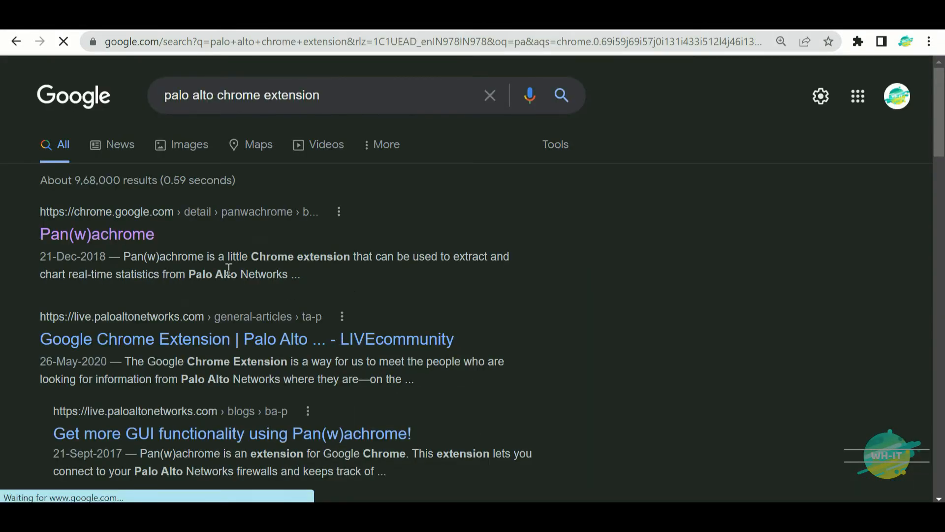
# - Add Pan(w)achrome to Chrome from the Web Store and close the store tab
pyautogui.click(125, 242)
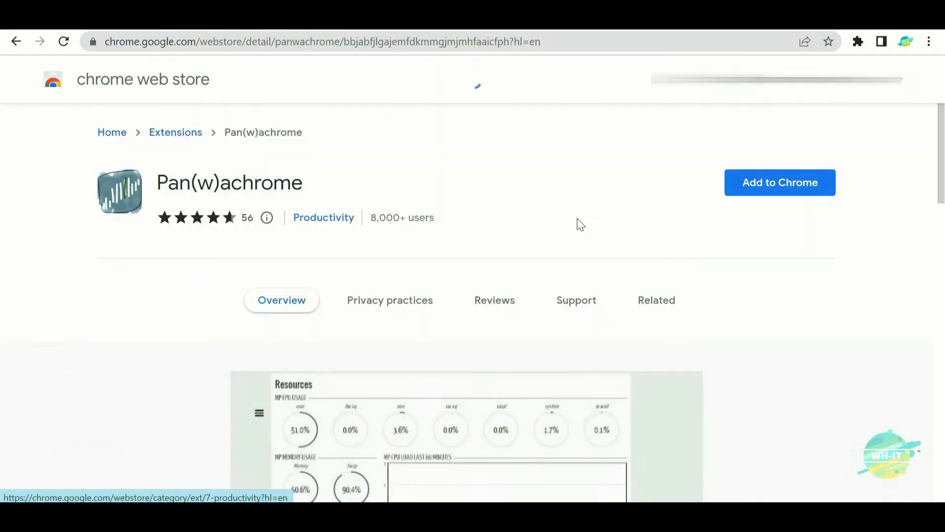
pyautogui.click(791, 194)
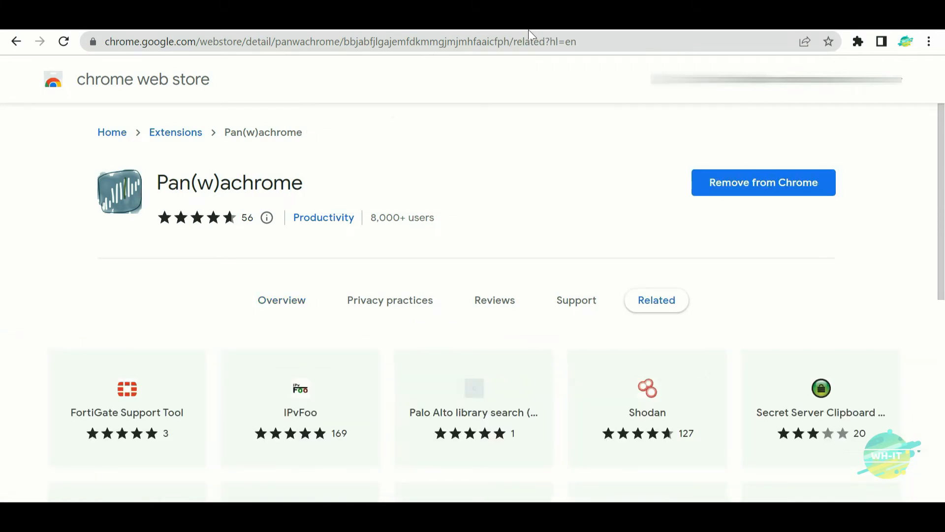
pyautogui.click(528, 28)
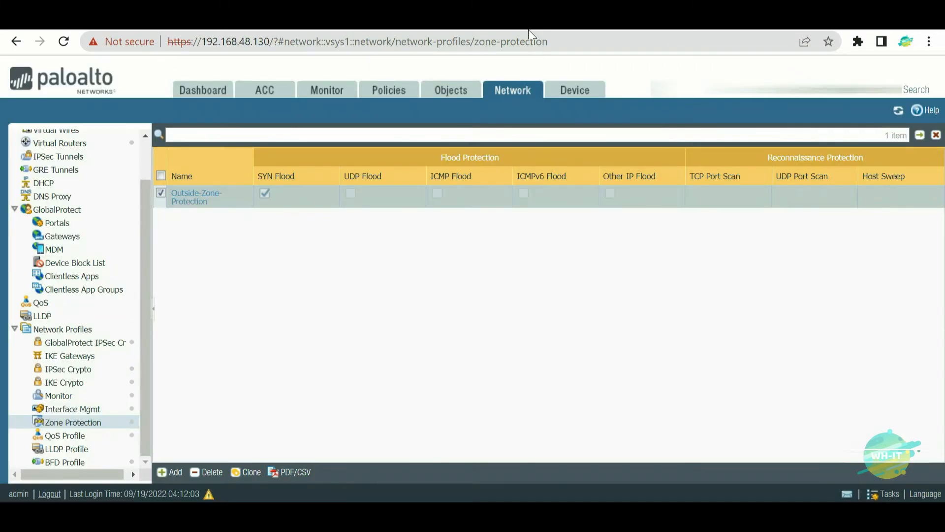
# - Confirm Pan(w)achrome is installed, log out of the firewall, and fill in the admin username and password
pyautogui.click(859, 44)
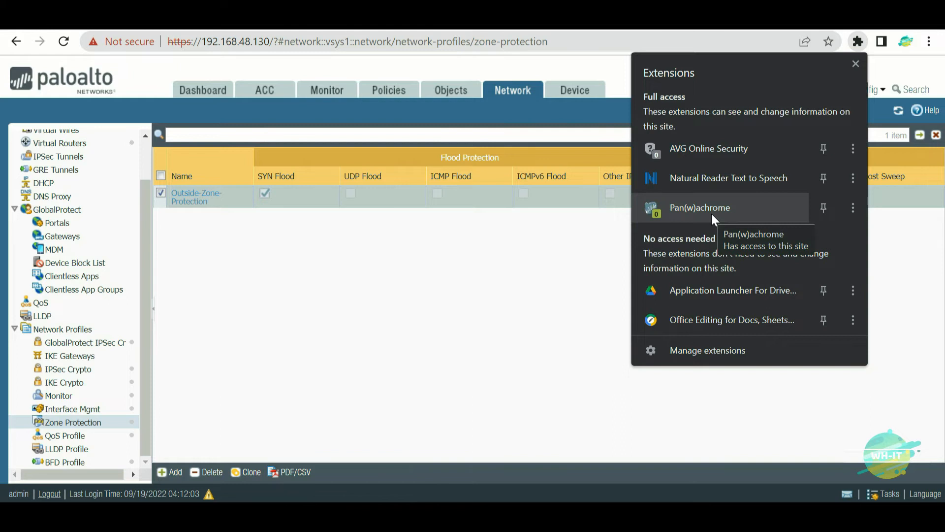
pyautogui.click(567, 241)
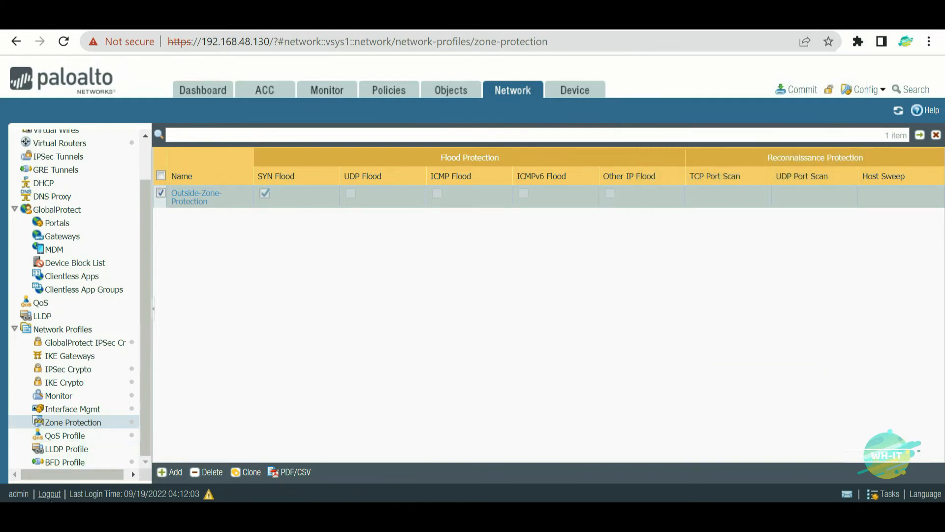
pyautogui.click(51, 495)
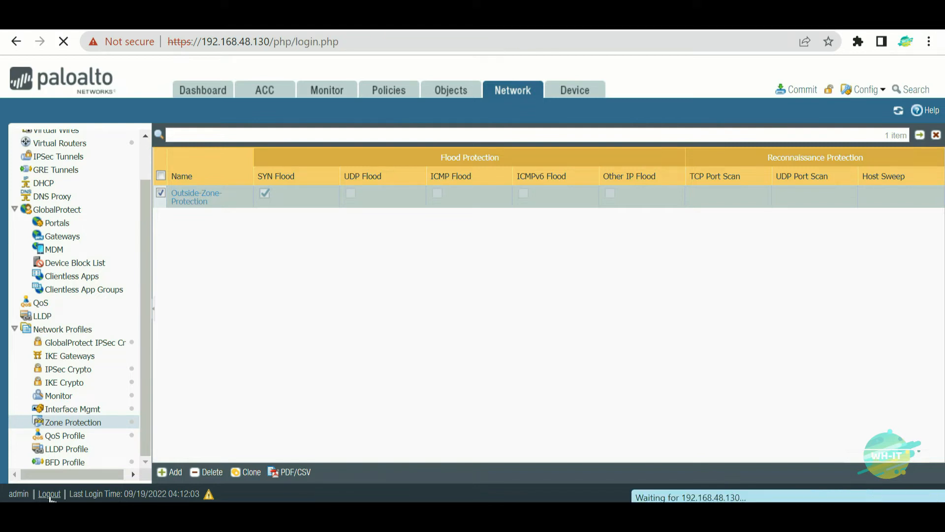
pyautogui.write('admin')
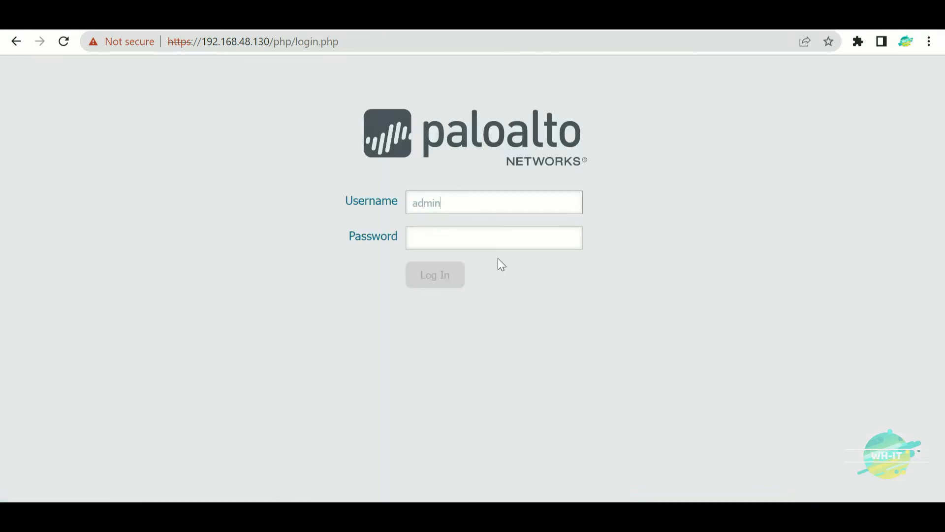
pyautogui.click(495, 241)
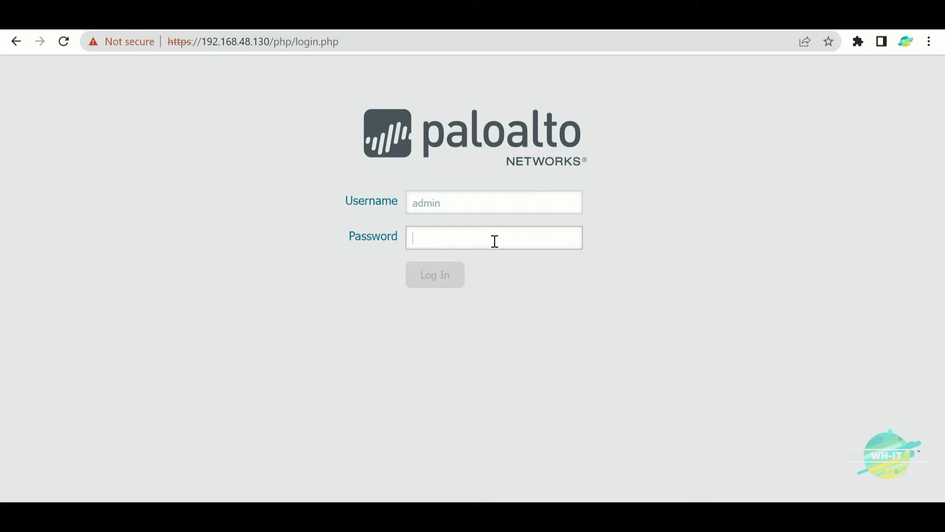
pyautogui.write('paloalto')
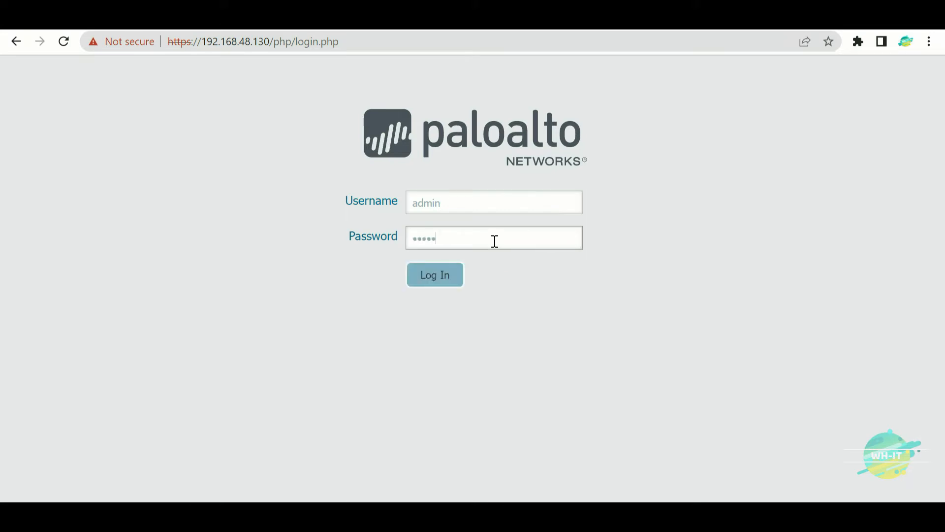
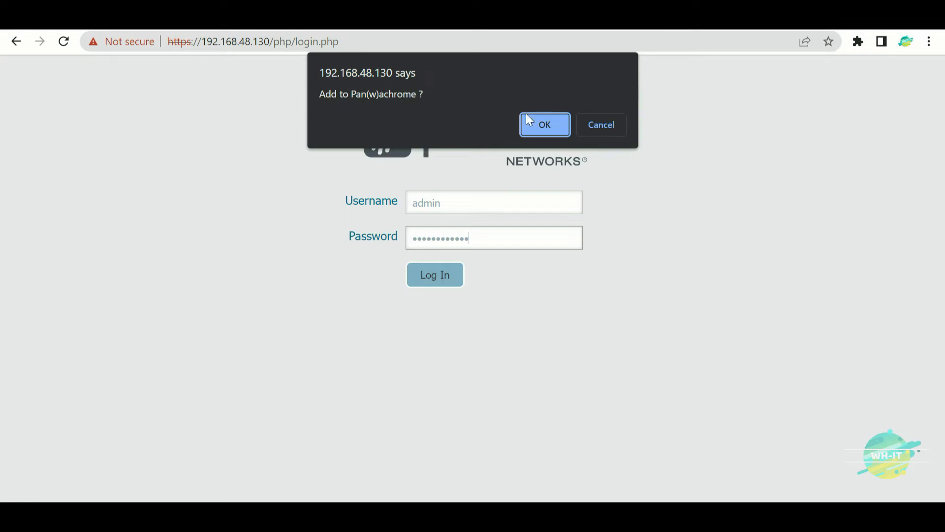
# - Confirm adding the firewall to Pan(w)achrome and open a new browser tab
pyautogui.click(545, 125)
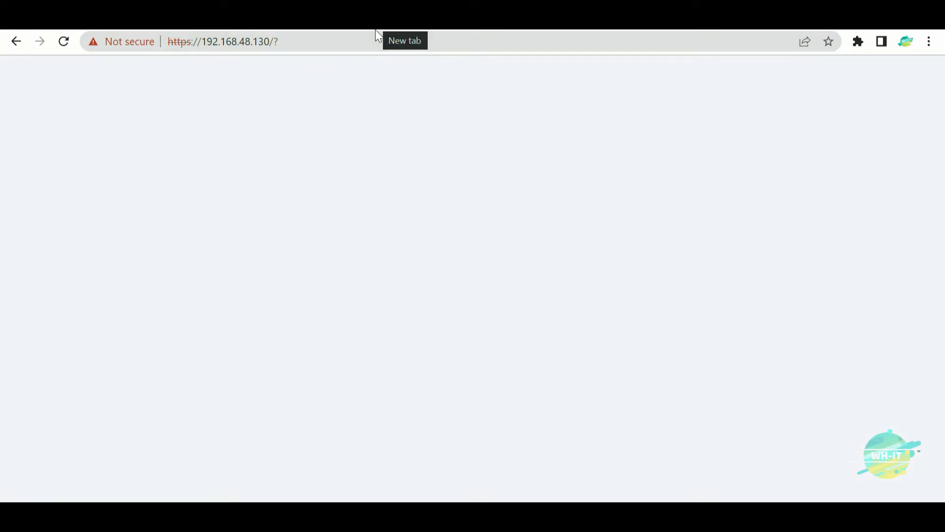
pyautogui.click(375, 30)
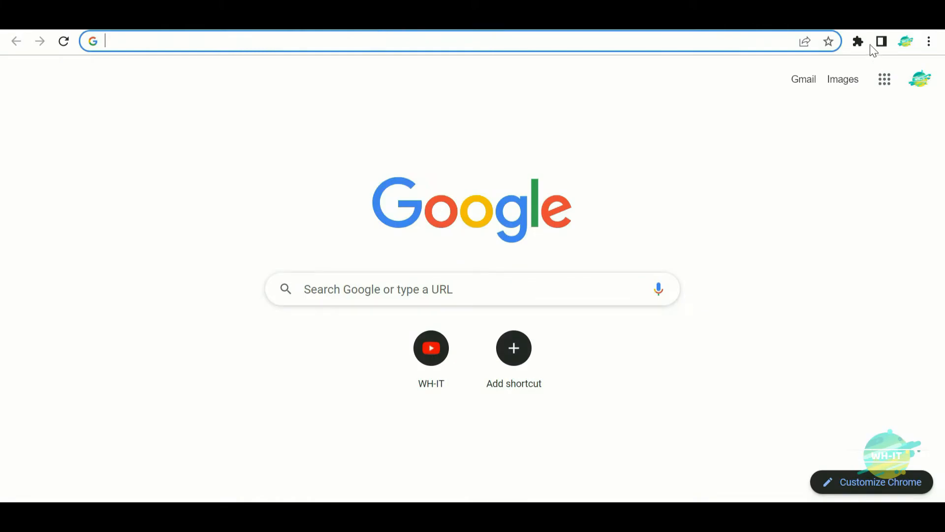
# - Open Pan(w)achrome's statistics for the PA-VM firewall and show its Sessions page
pyautogui.click(860, 42)
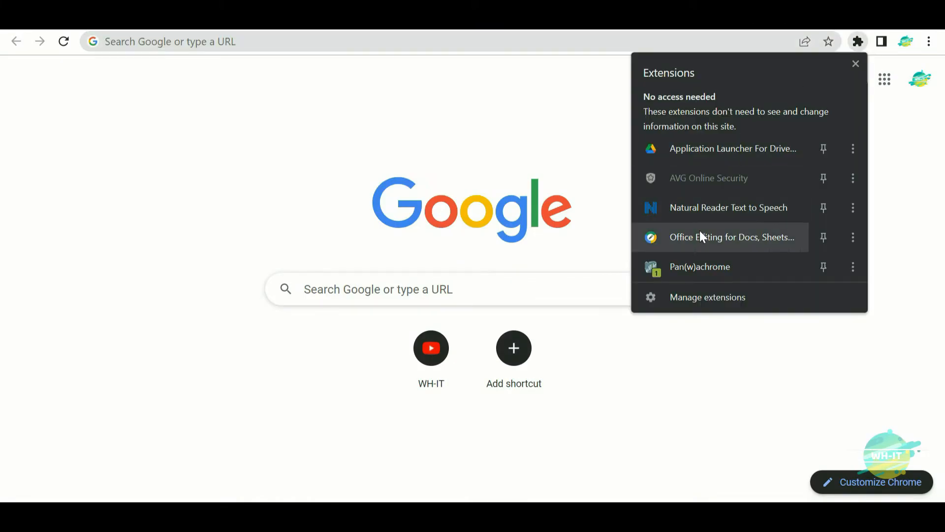
pyautogui.click(694, 266)
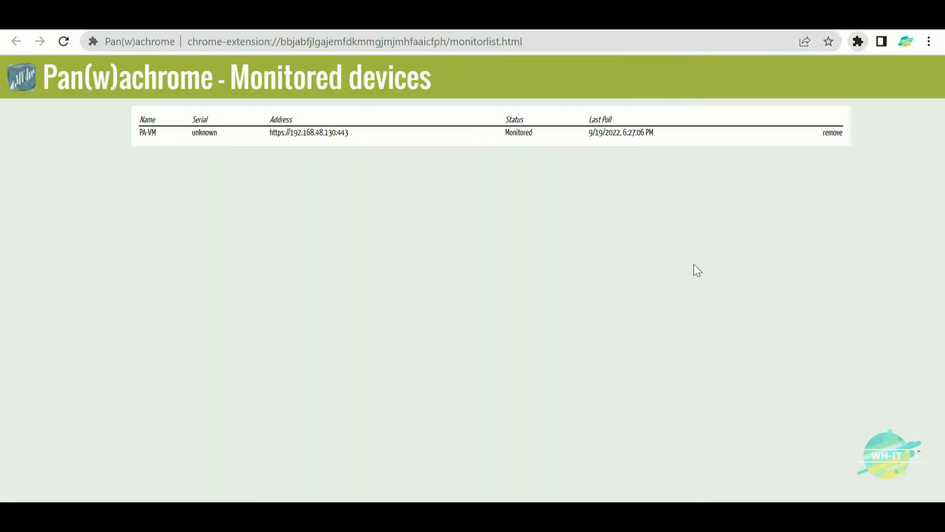
pyautogui.click(316, 134)
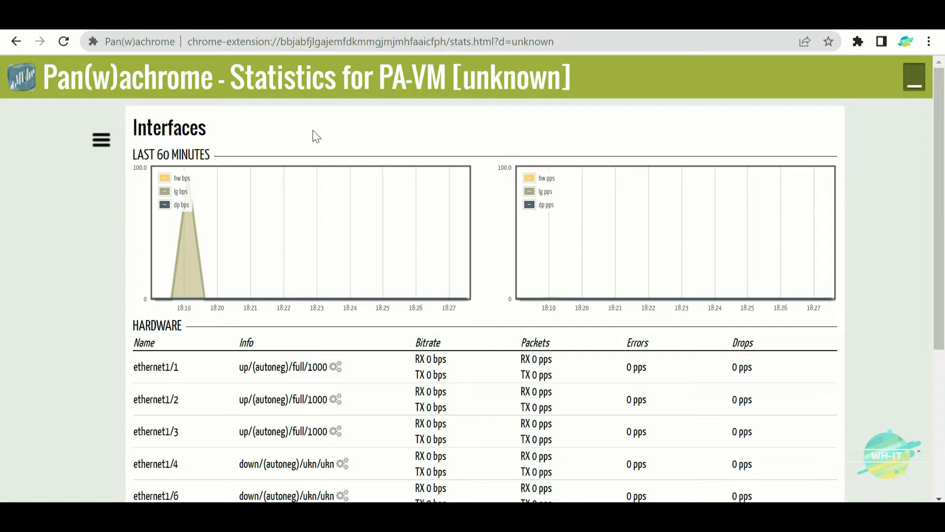
pyautogui.click(100, 143)
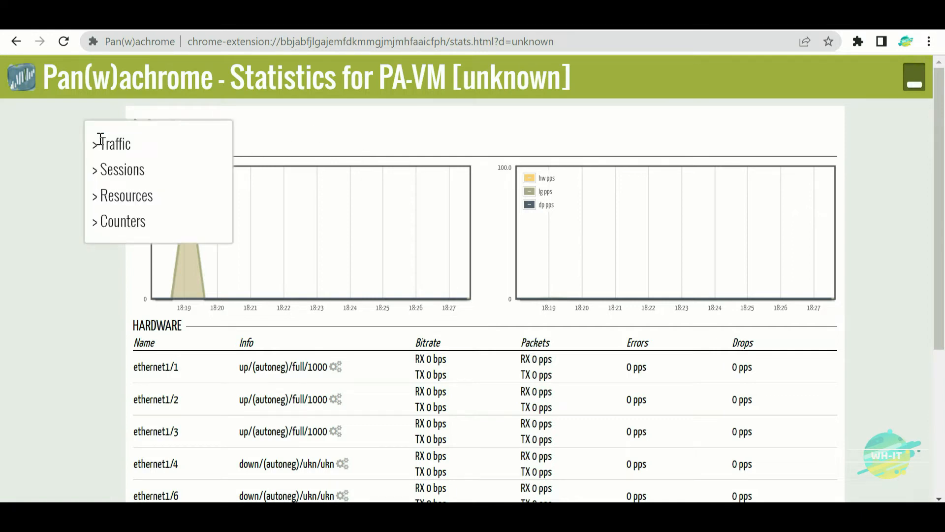
pyautogui.click(122, 169)
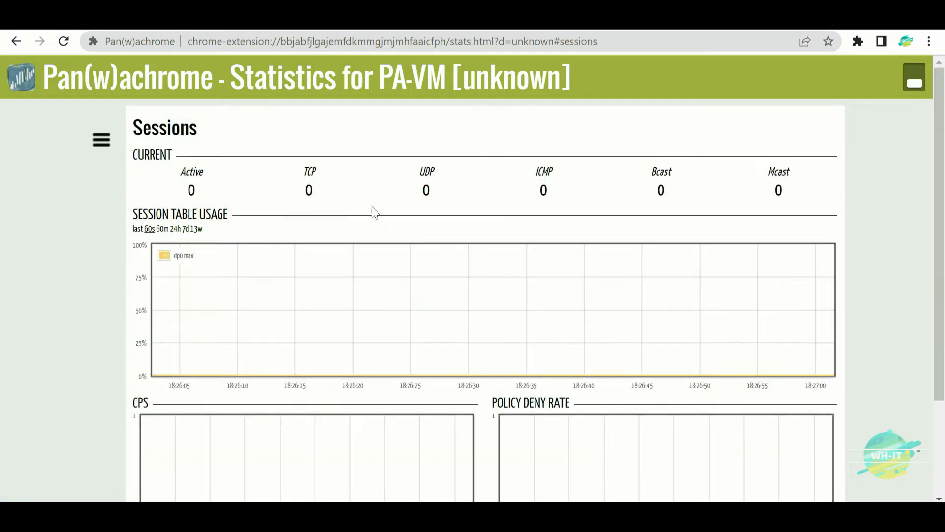
# - Circle the CPS chart heading and draw an arrow into it with the pen, then erase the ink
pyautogui.scroll(-3, 476, 192)
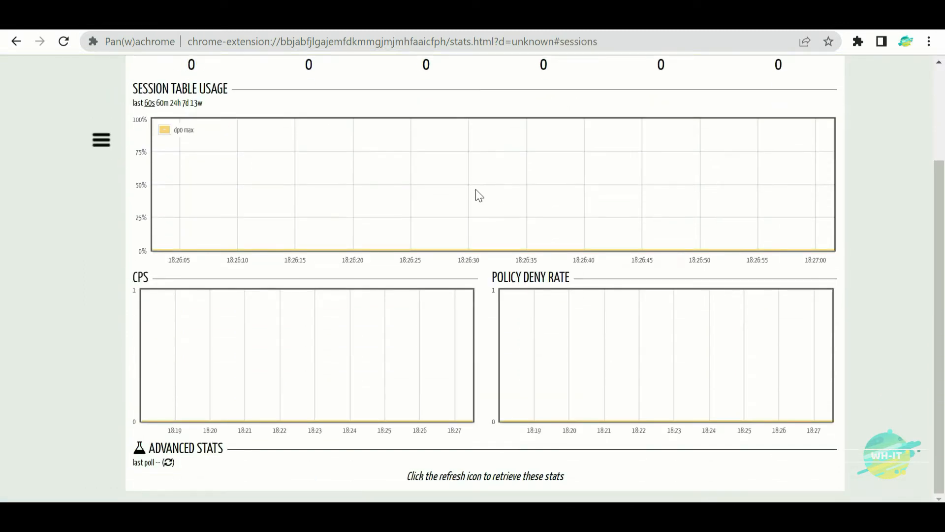
pyautogui.moveTo(142, 257)
pyautogui.mouseDown()
pyautogui.moveTo(158, 285)
pyautogui.moveTo(138, 242)
pyautogui.mouseUp()
pyautogui.moveTo(206, 329); pyautogui.dragTo(281, 207)
pyautogui.moveTo(205, 283); pyautogui.dragTo(245, 313)
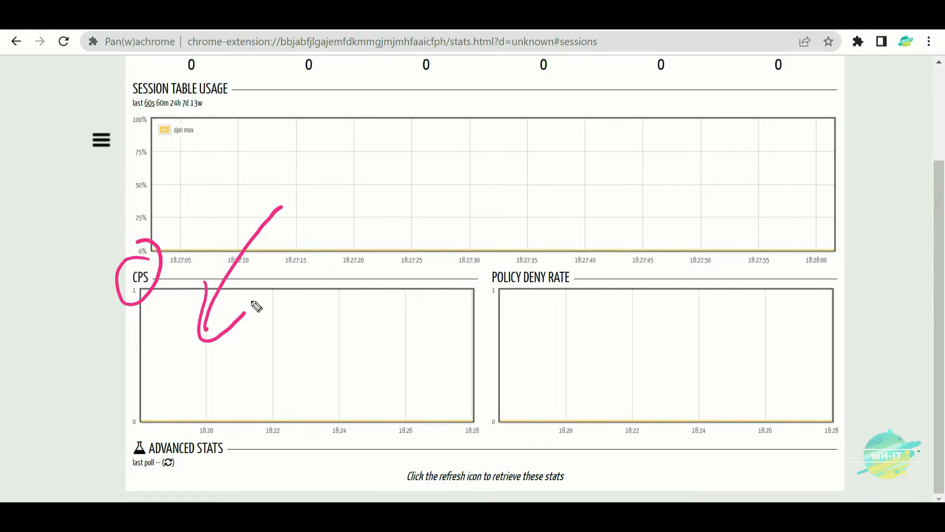
pyautogui.hotkey('ctrl', 'shift', '7')
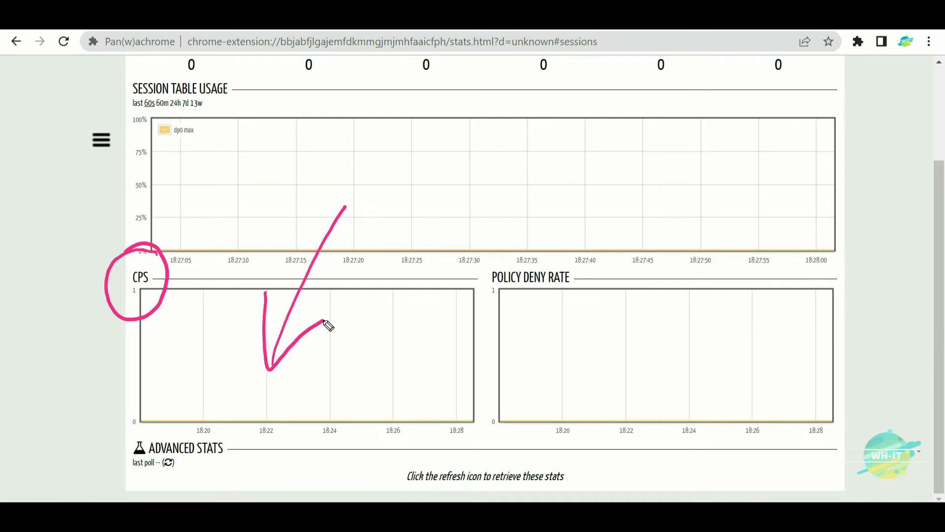
pyautogui.hotkey('ctrl', 'shift', '7')
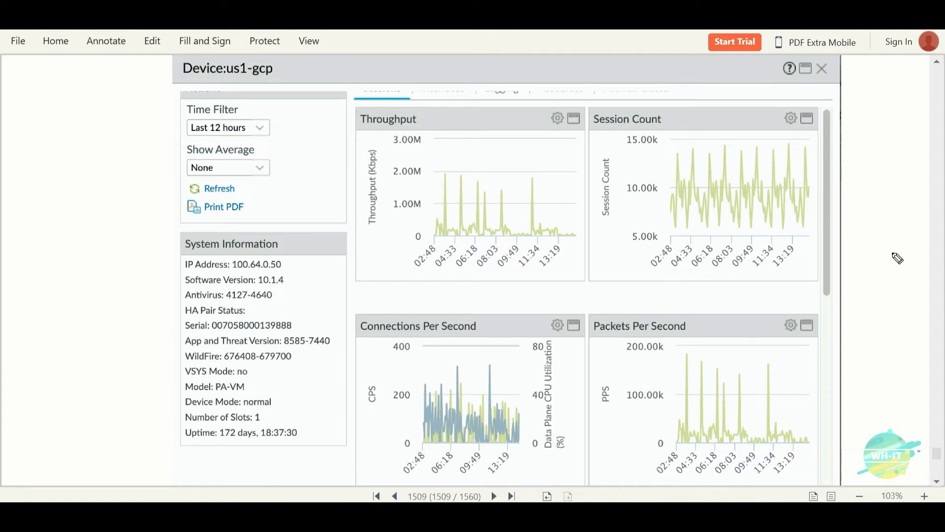
# - Draw arrows from System Information and Throughput to the Connections Per Second chart, and circle CPS
pyautogui.moveTo(251, 377)
pyautogui.mouseDown()
pyautogui.moveTo(359, 344)
pyautogui.moveTo(346, 342)
pyautogui.mouseUp()
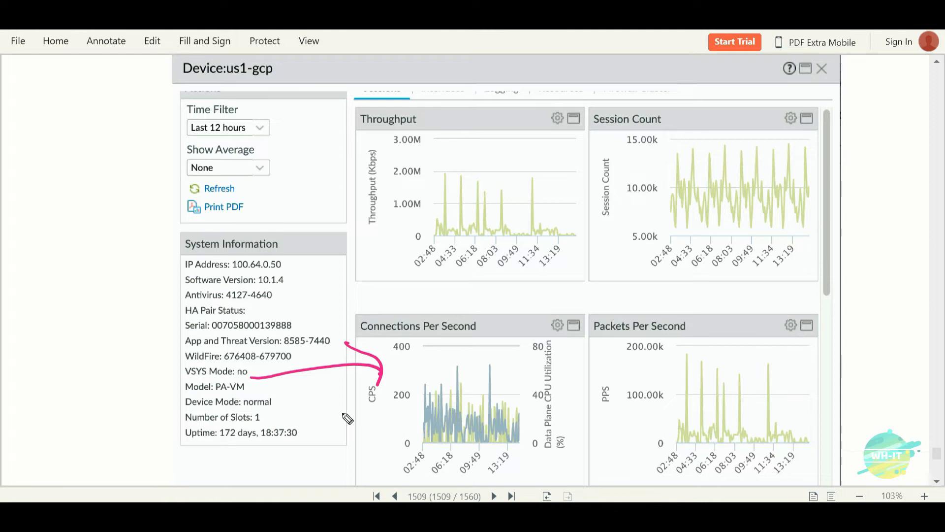
pyautogui.moveTo(510, 329); pyautogui.dragTo(550, 261)
pyautogui.moveTo(506, 305); pyautogui.dragTo(542, 303)
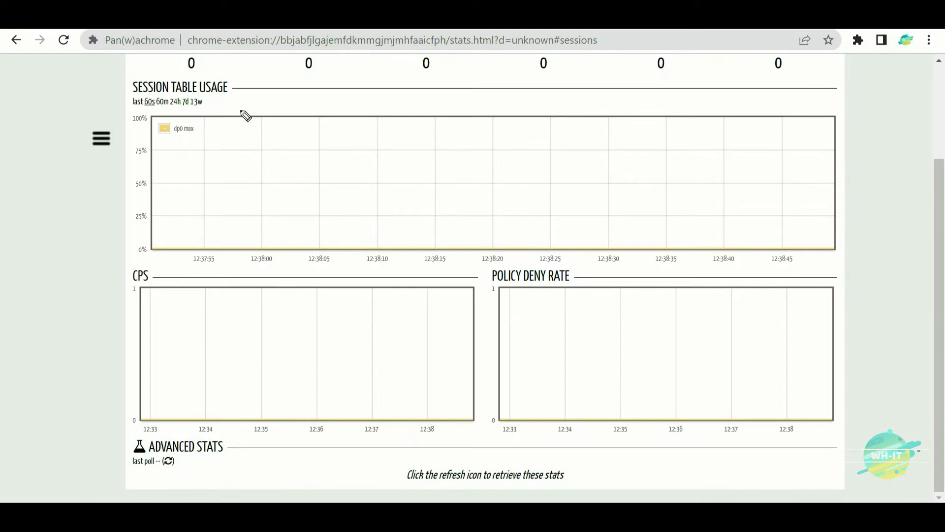
pyautogui.moveTo(148, 254)
pyautogui.mouseDown()
pyautogui.moveTo(118, 279)
pyautogui.moveTo(143, 254)
pyautogui.mouseUp()
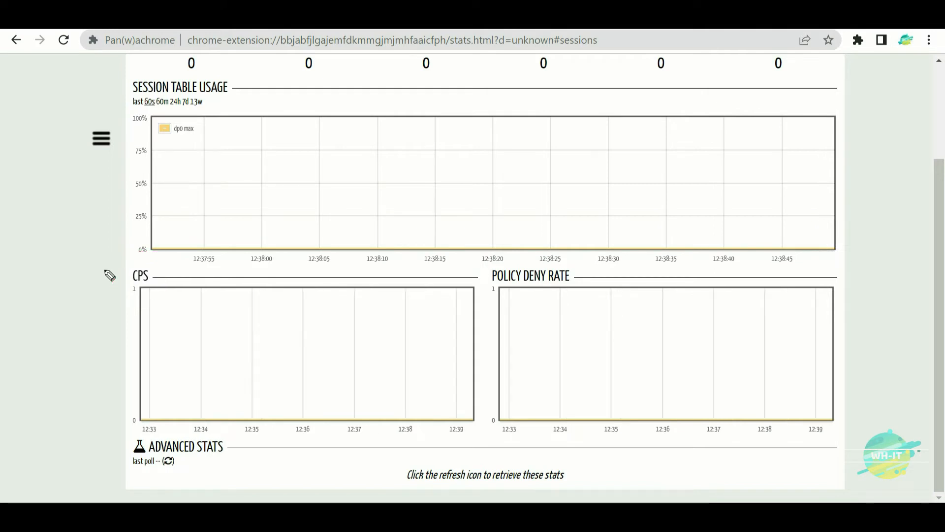
# - Mark a wavy 'normal traffic CPS' level on the CPS chart, then open the Outside-Zone-Protection profile
pyautogui.moveTo(146, 350)
pyautogui.mouseDown()
pyautogui.moveTo(229, 339)
pyautogui.moveTo(421, 345)
pyautogui.moveTo(482, 333)
pyautogui.mouseUp()
pyautogui.moveTo(104, 367)
pyautogui.mouseDown()
pyautogui.moveTo(116, 365)
pyautogui.moveTo(134, 329)
pyautogui.moveTo(148, 333)
pyautogui.mouseUp()
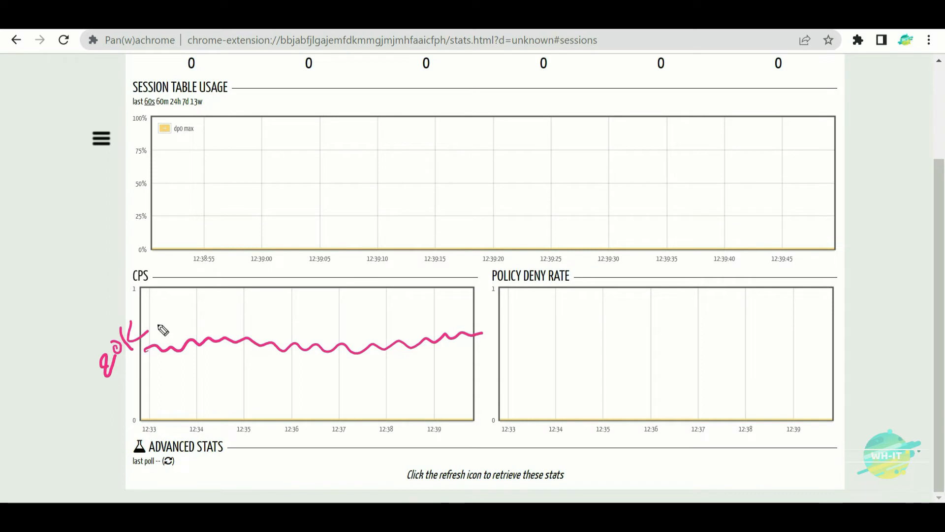
pyautogui.moveTo(490, 348); pyautogui.dragTo(598, 313)
pyautogui.moveTo(596, 281)
pyautogui.mouseDown()
pyautogui.moveTo(645, 306)
pyautogui.moveTo(662, 301)
pyautogui.moveTo(680, 246)
pyautogui.moveTo(739, 257)
pyautogui.moveTo(749, 273)
pyautogui.mouseUp()
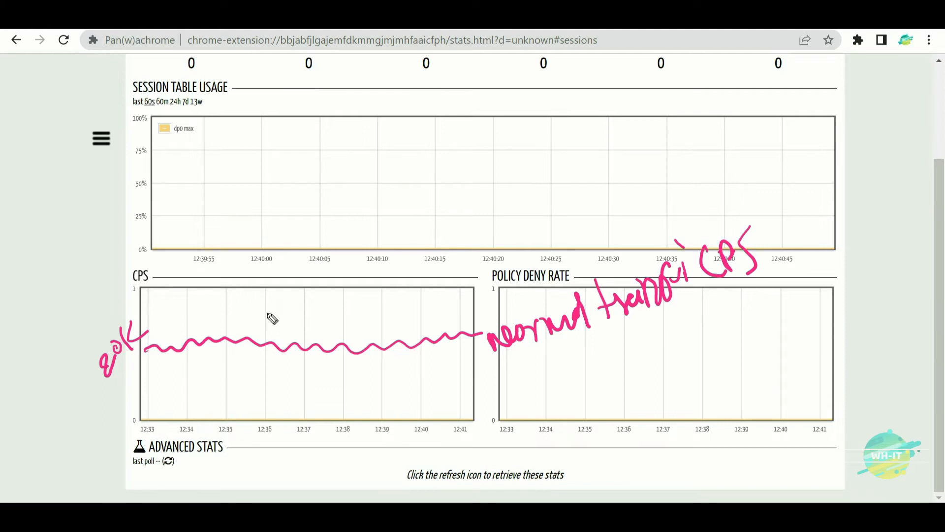
pyautogui.click(248, 28)
pyautogui.click(192, 196)
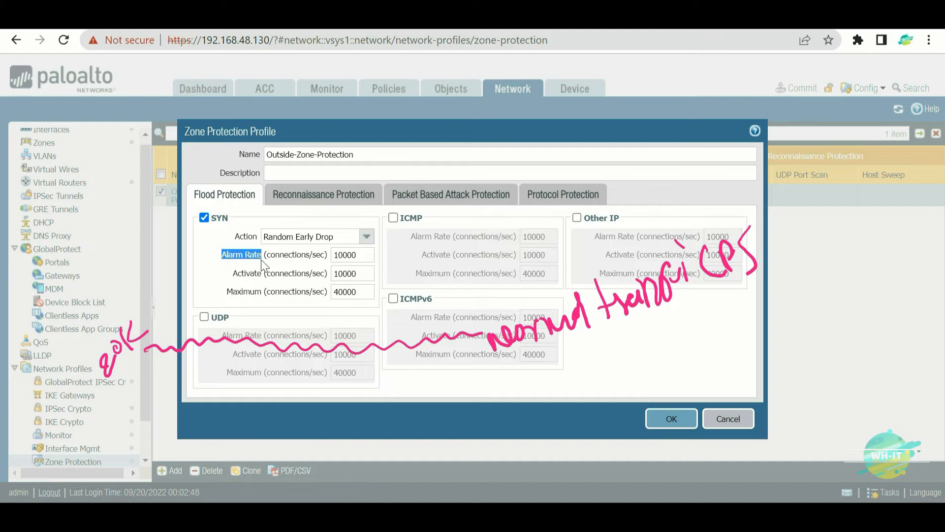
# - Highlight the SYN flood Alarm, Activate and Maximum rates, then cancel and return to Pan(w)achrome
pyautogui.moveTo(231, 279); pyautogui.dragTo(260, 298)
pyautogui.click(364, 256)
pyautogui.click(342, 290)
pyautogui.moveTo(364, 256); pyautogui.dragTo(334, 256)
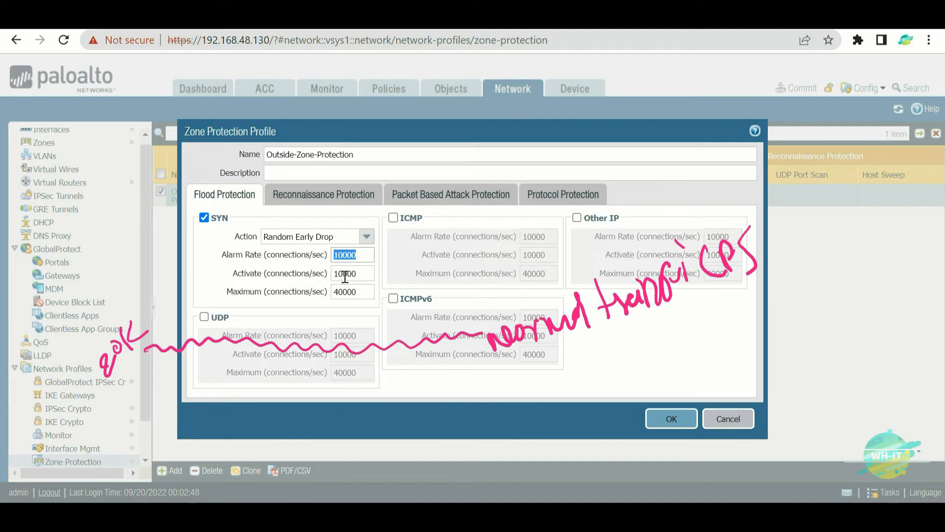
pyautogui.click(741, 419)
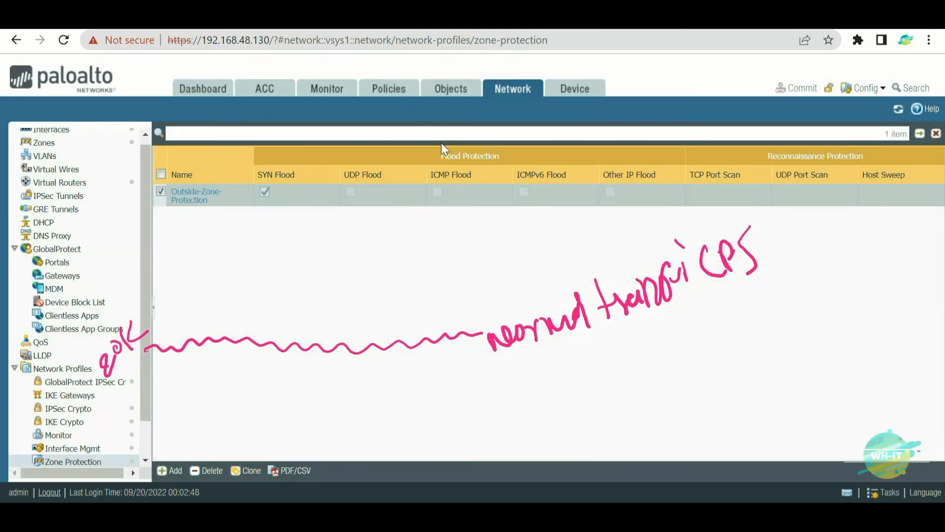
pyautogui.click(419, 25)
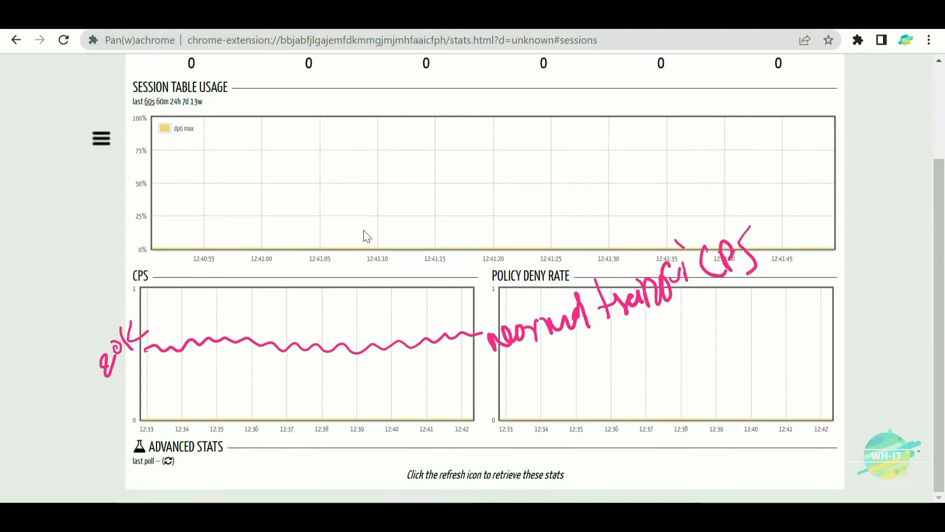
# - Draw an arrow at the baseline label and write 'Alarm' above the CPS chart
pyautogui.moveTo(57, 438)
pyautogui.mouseDown()
pyautogui.moveTo(91, 379)
pyautogui.moveTo(92, 394)
pyautogui.mouseUp()
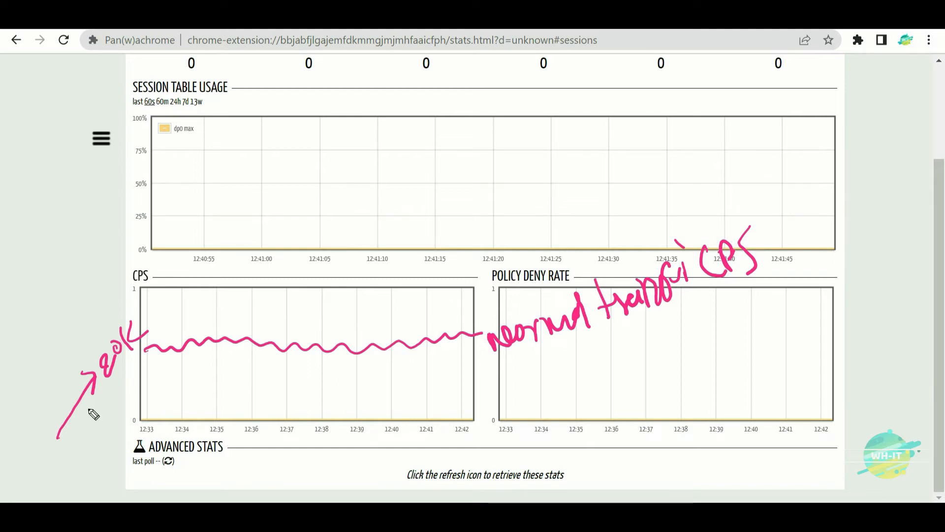
pyautogui.moveTo(471, 265); pyautogui.dragTo(474, 304)
pyautogui.moveTo(468, 277)
pyautogui.mouseDown()
pyautogui.moveTo(487, 290)
pyautogui.moveTo(477, 291)
pyautogui.mouseUp()
pyautogui.moveTo(492, 245)
pyautogui.mouseDown()
pyautogui.moveTo(498, 281)
pyautogui.moveTo(562, 225)
pyautogui.mouseUp()
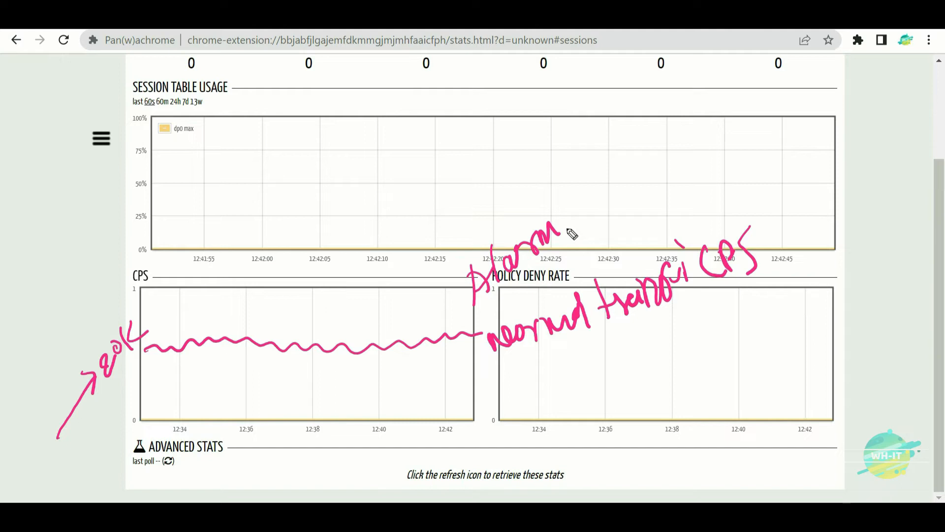
# - Launch Windows Calculator with the calc command from the Run box
pyautogui.press('super+r')
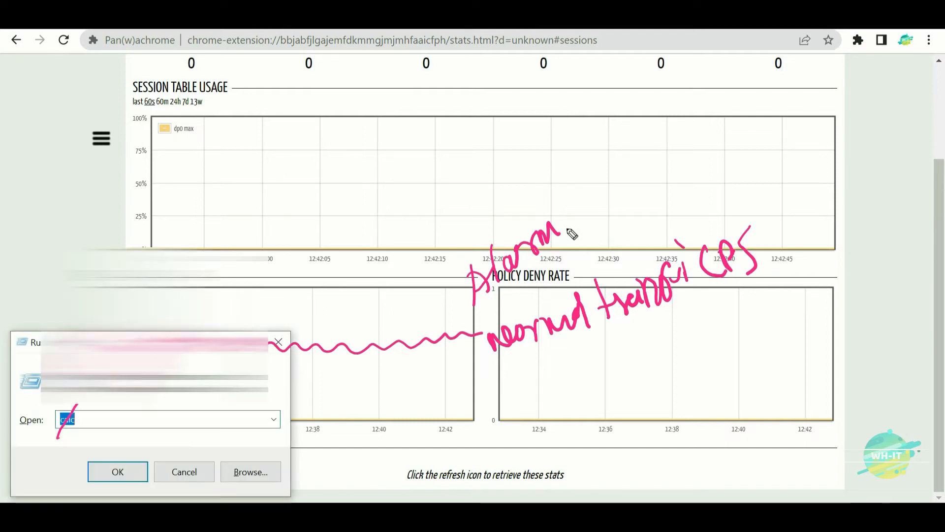
pyautogui.write('calc')
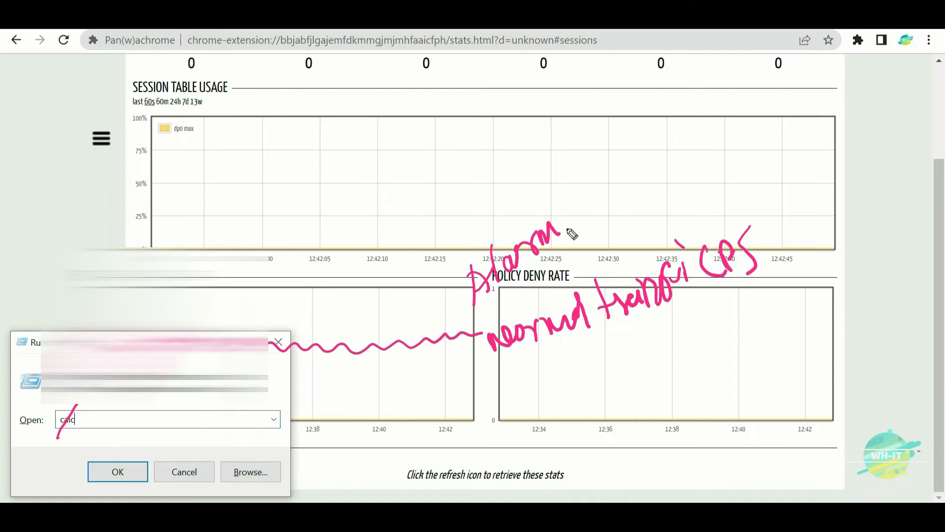
pyautogui.press('Return')
# - Calculate 20000 ÷ 100 × 20 = 4,000, then close the calculator
pyautogui.click(483, 391)
pyautogui.click(489, 433)
pyautogui.click(489, 433)
pyautogui.click(489, 433)
pyautogui.click(489, 433)
pyautogui.click(599, 270)
pyautogui.click(427, 391)
pyautogui.click(477, 429)
pyautogui.click(477, 430)
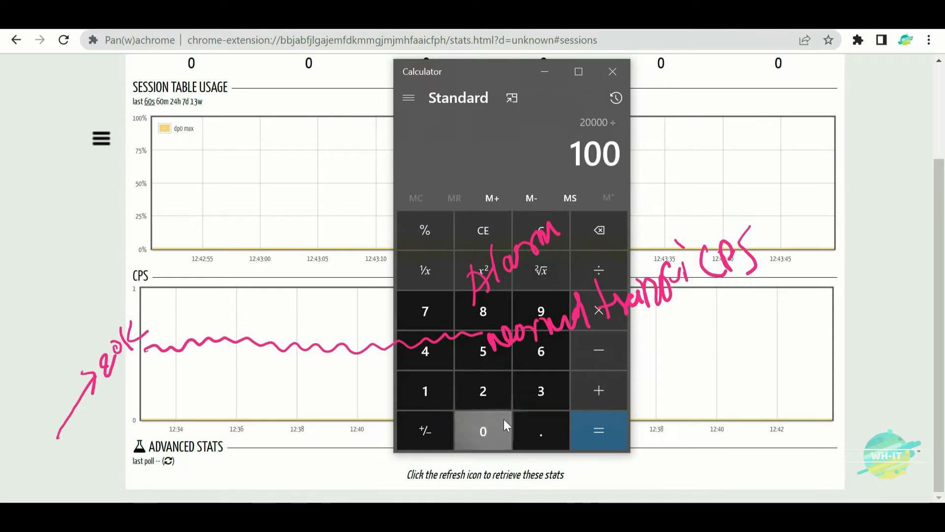
pyautogui.click(599, 310)
pyautogui.click(503, 401)
pyautogui.click(489, 435)
pyautogui.click(610, 437)
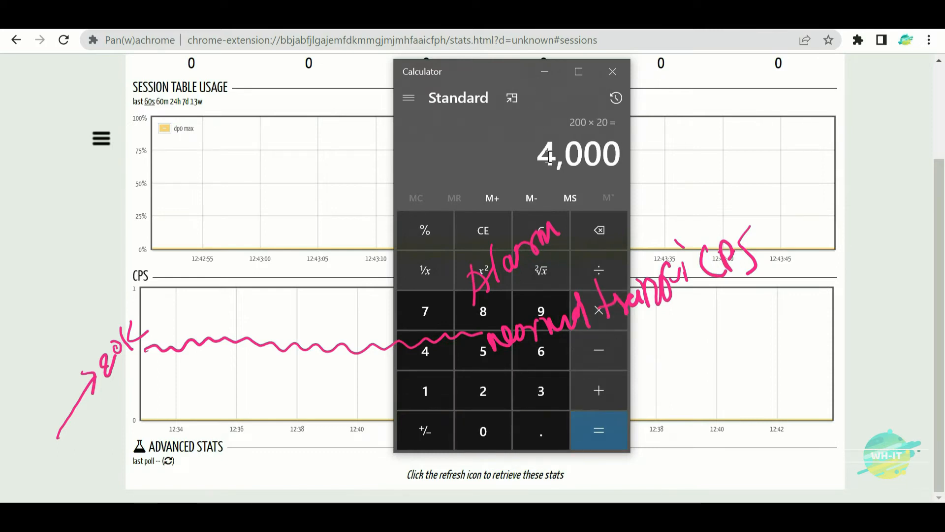
pyautogui.click(613, 74)
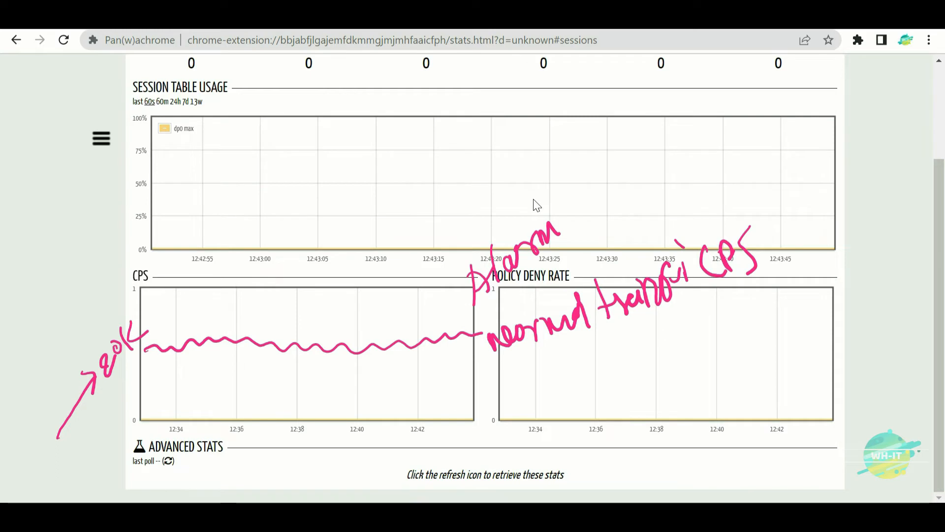
# - Draw a higher wavy Alarm line on the CPS chart, labelled 24K with an arrow
pyautogui.moveTo(200, 293)
pyautogui.mouseDown()
pyautogui.moveTo(344, 281)
pyautogui.moveTo(458, 294)
pyautogui.mouseUp()
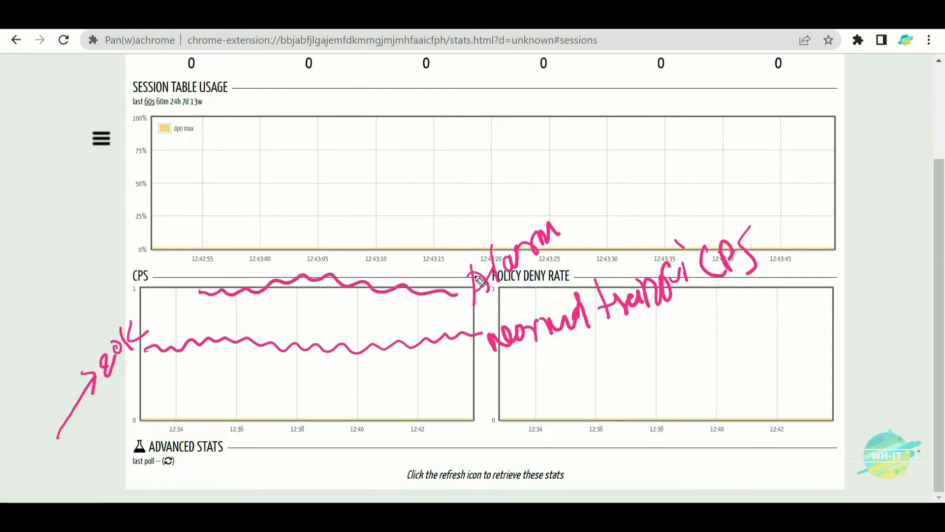
pyautogui.moveTo(82, 296)
pyautogui.mouseDown()
pyautogui.moveTo(89, 308)
pyautogui.moveTo(110, 298)
pyautogui.moveTo(163, 239)
pyautogui.moveTo(178, 254)
pyautogui.mouseUp()
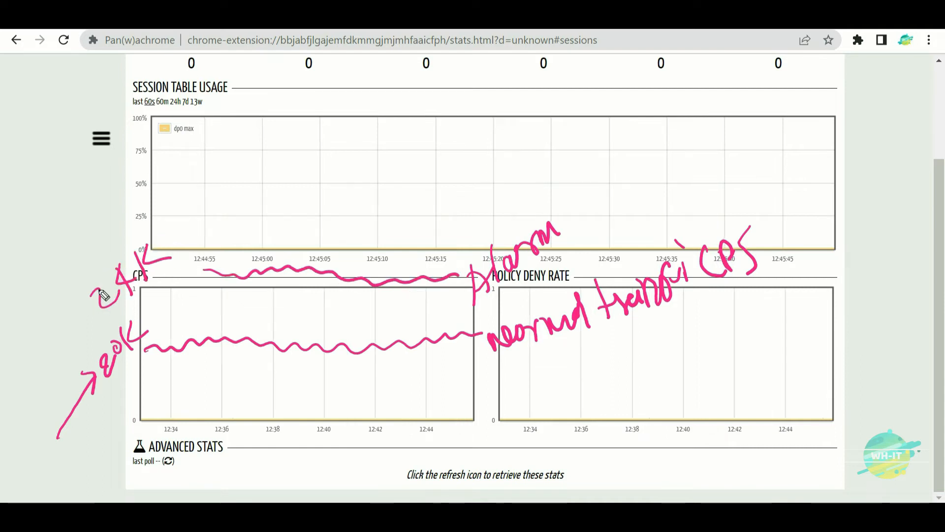
pyautogui.moveTo(31, 297)
pyautogui.mouseDown()
pyautogui.moveTo(107, 267)
pyautogui.moveTo(93, 289)
pyautogui.mouseUp()
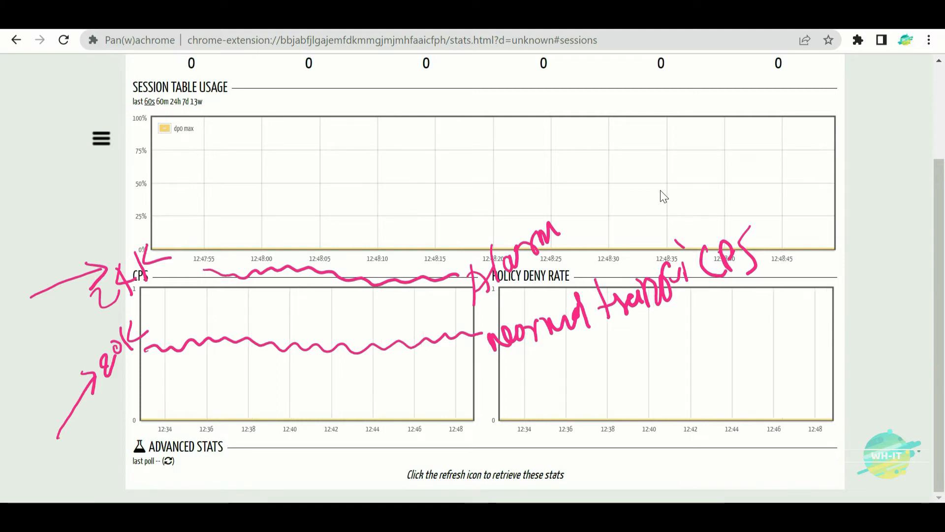
# - Trace a baseline wave on the session chart, write 'Activate', and arrow the circled 25K
pyautogui.moveTo(189, 242); pyautogui.dragTo(462, 247)
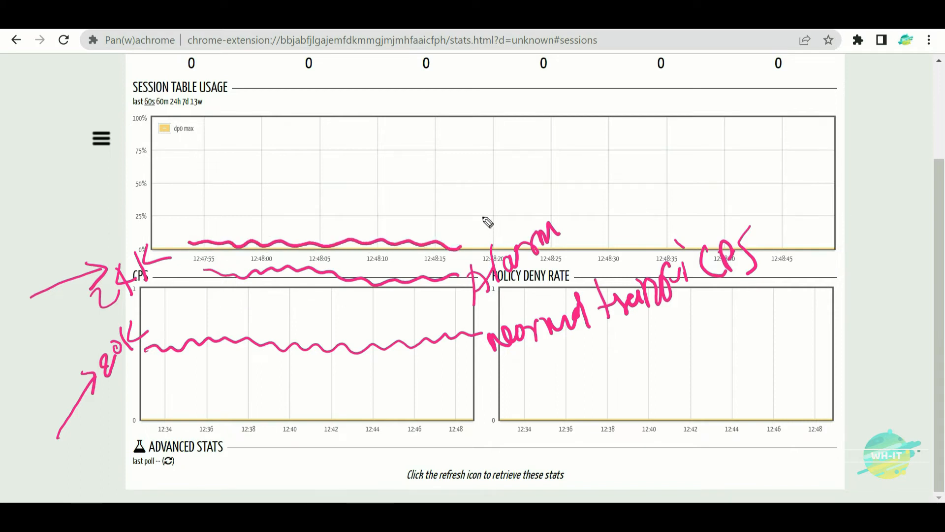
pyautogui.moveTo(110, 220)
pyautogui.mouseDown()
pyautogui.moveTo(147, 227)
pyautogui.moveTo(168, 202)
pyautogui.moveTo(169, 213)
pyautogui.moveTo(189, 199)
pyautogui.mouseUp()
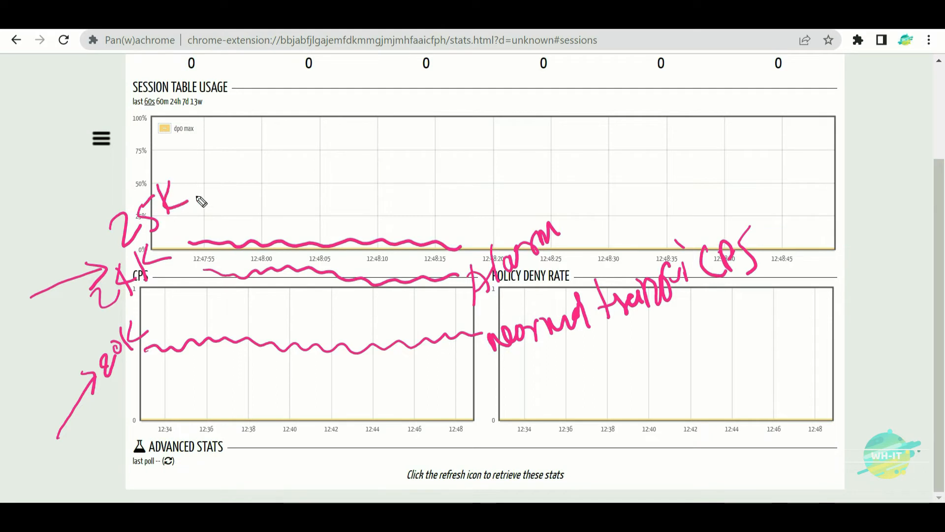
pyautogui.moveTo(492, 217)
pyautogui.mouseDown()
pyautogui.moveTo(558, 180)
pyautogui.moveTo(619, 172)
pyautogui.mouseUp()
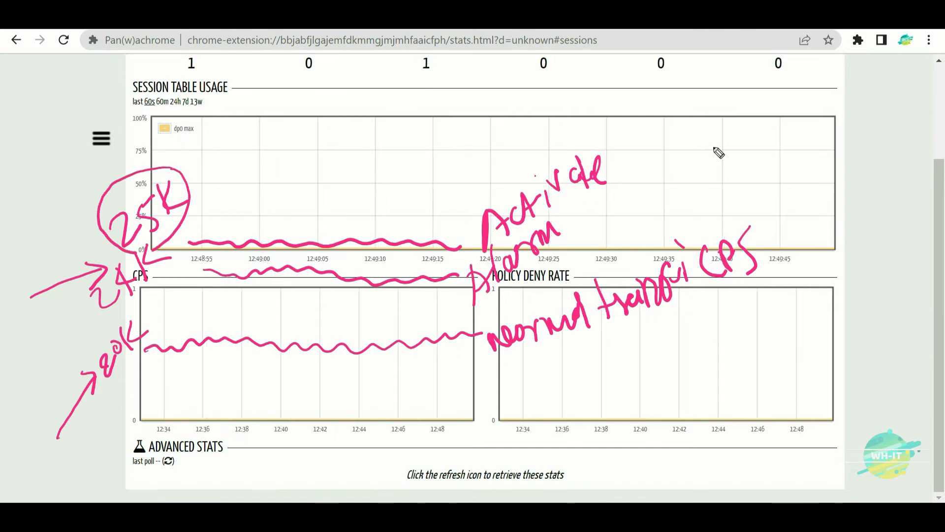
pyautogui.moveTo(14, 193); pyautogui.dragTo(93, 198)
pyautogui.moveTo(81, 182); pyautogui.dragTo(69, 227)
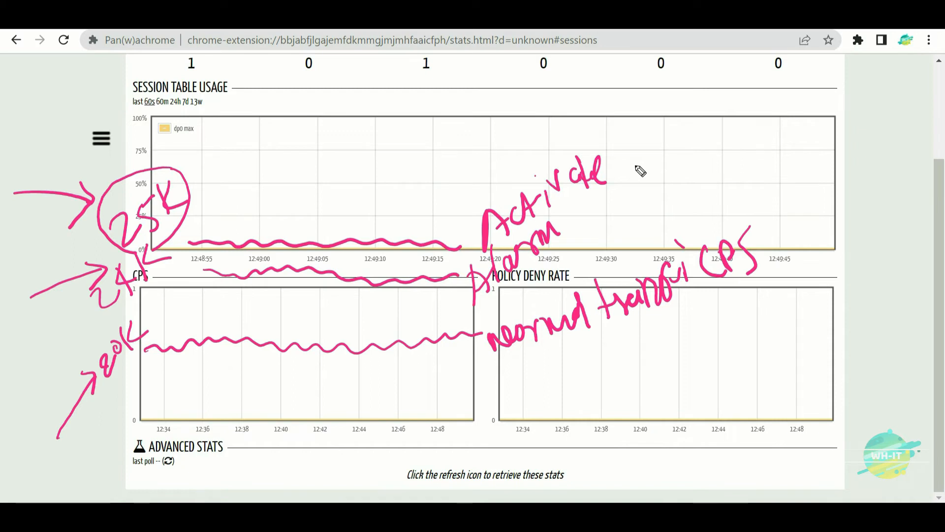
# - Complete the 'Activate 25K + 1' note with a circled +1 and an upward arrow
pyautogui.moveTo(640, 171)
pyautogui.mouseDown()
pyautogui.moveTo(690, 154)
pyautogui.moveTo(684, 148)
pyautogui.moveTo(705, 167)
pyautogui.mouseUp()
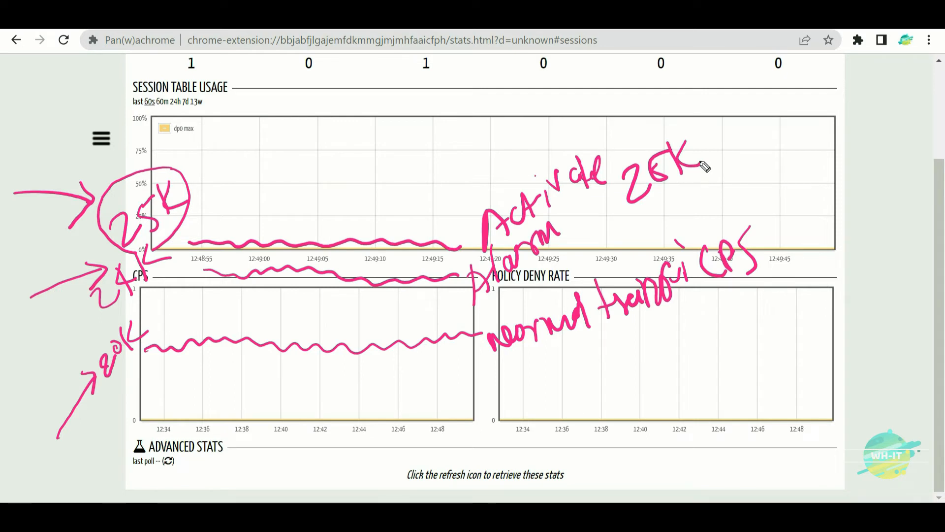
pyautogui.moveTo(710, 143)
pyautogui.mouseDown()
pyautogui.moveTo(734, 132)
pyautogui.moveTo(732, 159)
pyautogui.mouseUp()
pyautogui.moveTo(753, 104); pyautogui.dragTo(769, 139)
pyautogui.moveTo(757, 90); pyautogui.dragTo(737, 119)
pyautogui.moveTo(771, 146)
pyautogui.mouseDown()
pyautogui.moveTo(753, 84)
pyautogui.moveTo(784, 139)
pyautogui.moveTo(774, 245)
pyautogui.mouseUp()
pyautogui.moveTo(758, 197); pyautogui.dragTo(789, 187)
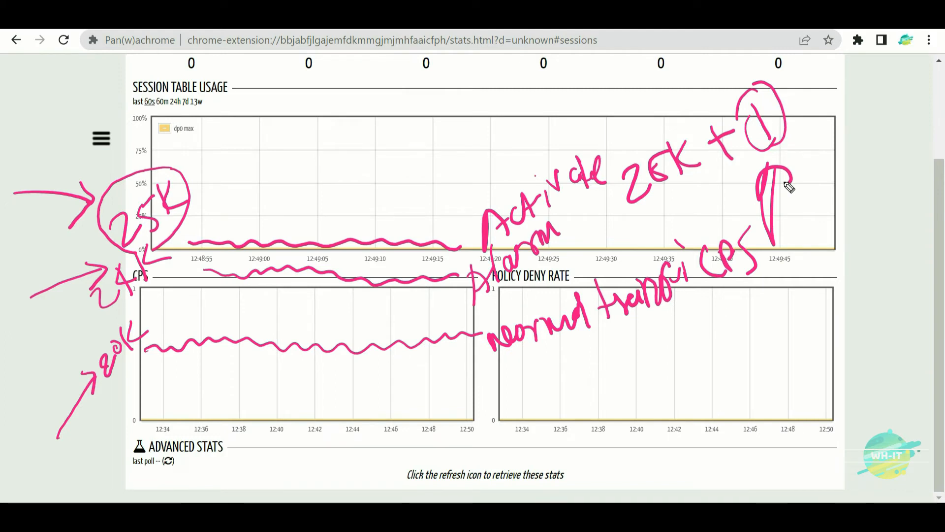
# - Sketch a wavy line near 80% of the session chart and an upward arrow at lower left
pyautogui.moveTo(165, 140)
pyautogui.mouseDown()
pyautogui.moveTo(256, 148)
pyautogui.moveTo(500, 138)
pyautogui.mouseUp()
pyautogui.moveTo(90, 114); pyautogui.dragTo(117, 152)
pyautogui.moveTo(113, 115)
pyautogui.mouseDown()
pyautogui.moveTo(148, 110)
pyautogui.moveTo(163, 123)
pyautogui.moveTo(218, 96)
pyautogui.moveTo(219, 61)
pyautogui.moveTo(213, 91)
pyautogui.mouseUp()
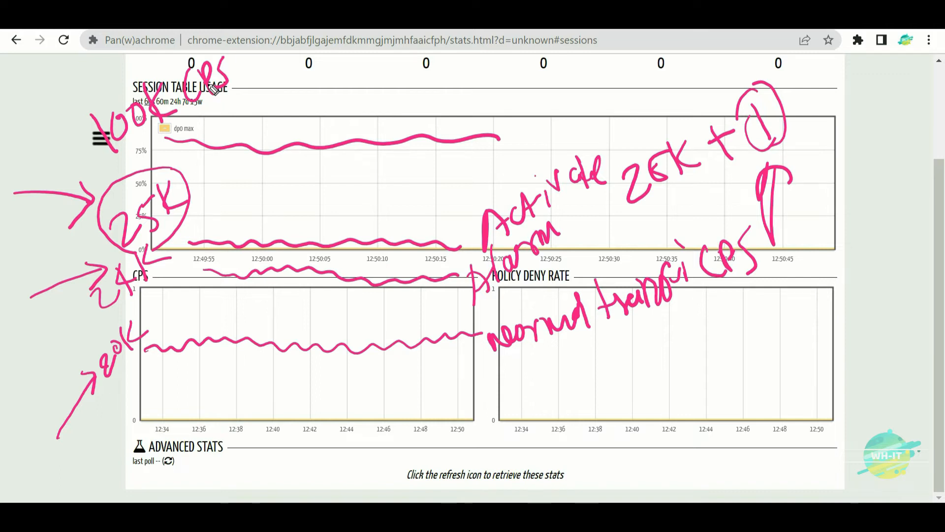
pyautogui.moveTo(107, 465)
pyautogui.mouseDown()
pyautogui.moveTo(108, 392)
pyautogui.moveTo(125, 424)
pyautogui.mouseUp()
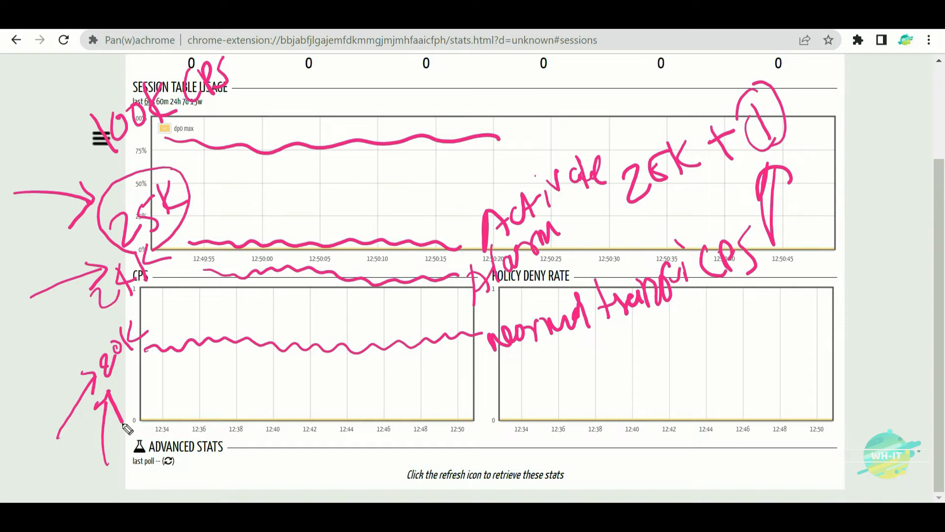
# - Handwrite the note '80/90%' near the top of the page
pyautogui.moveTo(539, 91)
pyautogui.mouseDown()
pyautogui.moveTo(530, 120)
pyautogui.moveTo(537, 101)
pyautogui.mouseUp()
pyautogui.moveTo(552, 96); pyautogui.dragTo(550, 93)
pyautogui.moveTo(573, 59); pyautogui.dragTo(559, 121)
pyautogui.moveTo(596, 74)
pyautogui.mouseDown()
pyautogui.moveTo(598, 105)
pyautogui.moveTo(609, 75)
pyautogui.mouseUp()
pyautogui.moveTo(619, 67); pyautogui.dragTo(618, 74)
pyautogui.moveTo(632, 50); pyautogui.dragTo(627, 99)
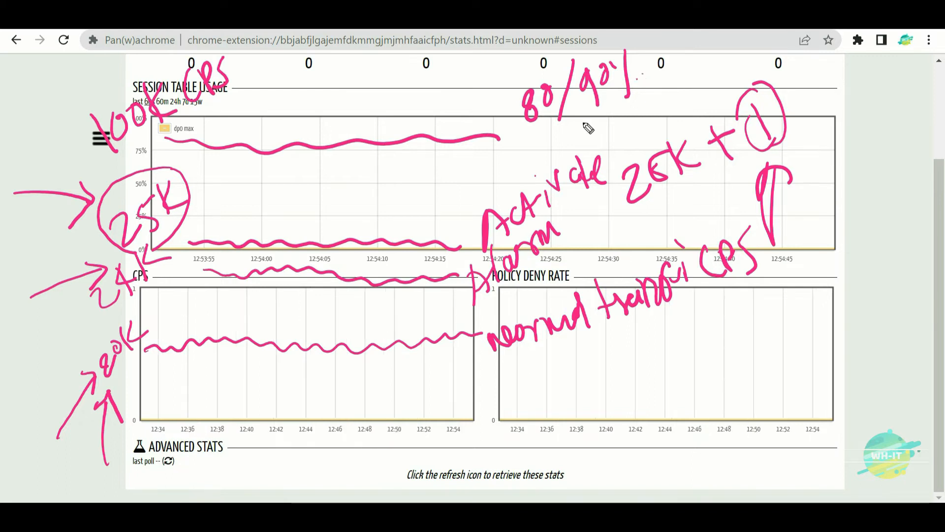
# - Circle the 80K note, arrow to the upper wave, and sketch a wave near 50%
pyautogui.moveTo(146, 307)
pyautogui.mouseDown()
pyautogui.moveTo(95, 332)
pyautogui.moveTo(152, 385)
pyautogui.moveTo(114, 314)
pyautogui.mouseUp()
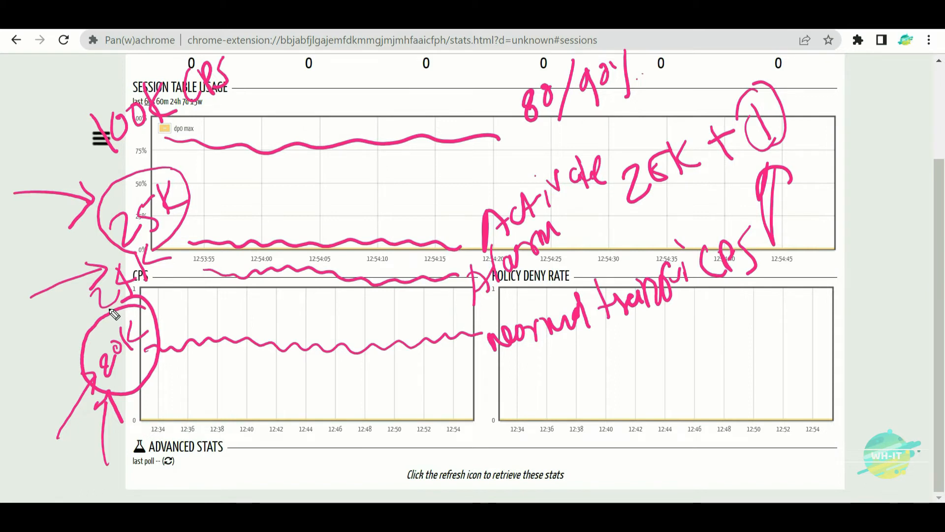
pyautogui.moveTo(438, 47)
pyautogui.mouseDown()
pyautogui.moveTo(386, 137)
pyautogui.moveTo(413, 142)
pyautogui.mouseUp()
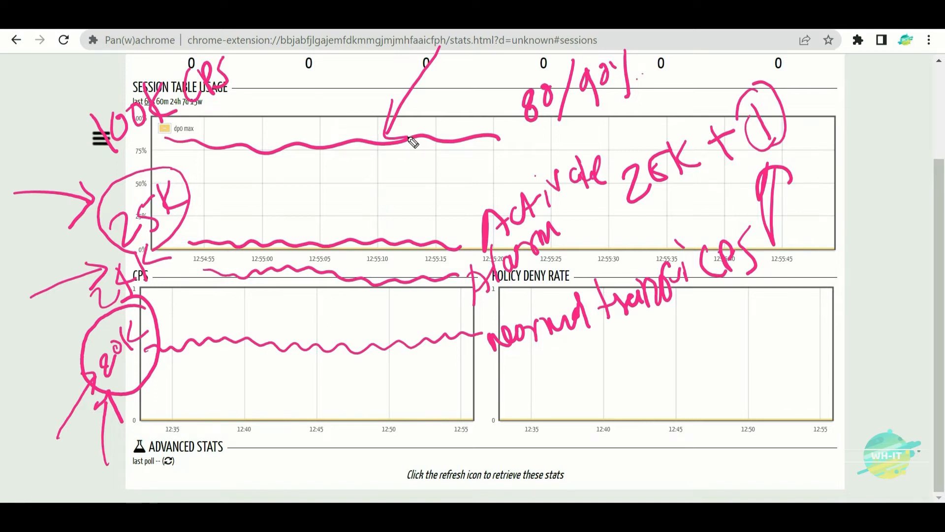
pyautogui.moveTo(196, 180)
pyautogui.mouseDown()
pyautogui.moveTo(469, 179)
pyautogui.moveTo(551, 156)
pyautogui.moveTo(573, 136)
pyautogui.moveTo(626, 118)
pyautogui.moveTo(648, 119)
pyautogui.moveTo(662, 103)
pyautogui.moveTo(693, 109)
pyautogui.moveTo(712, 79)
pyautogui.moveTo(715, 90)
pyautogui.mouseUp()
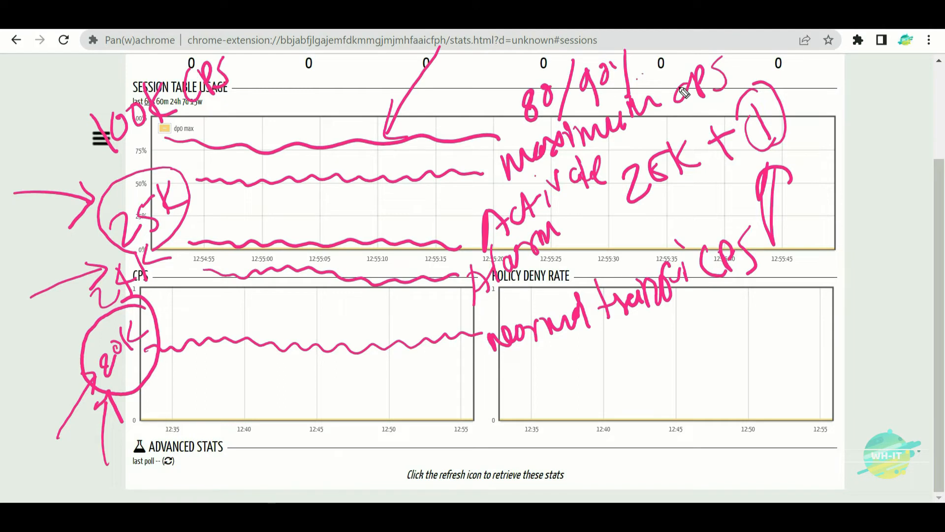
pyautogui.moveTo(12, 375); pyautogui.dragTo(79, 339)
pyautogui.moveTo(61, 330); pyautogui.dragTo(76, 366)
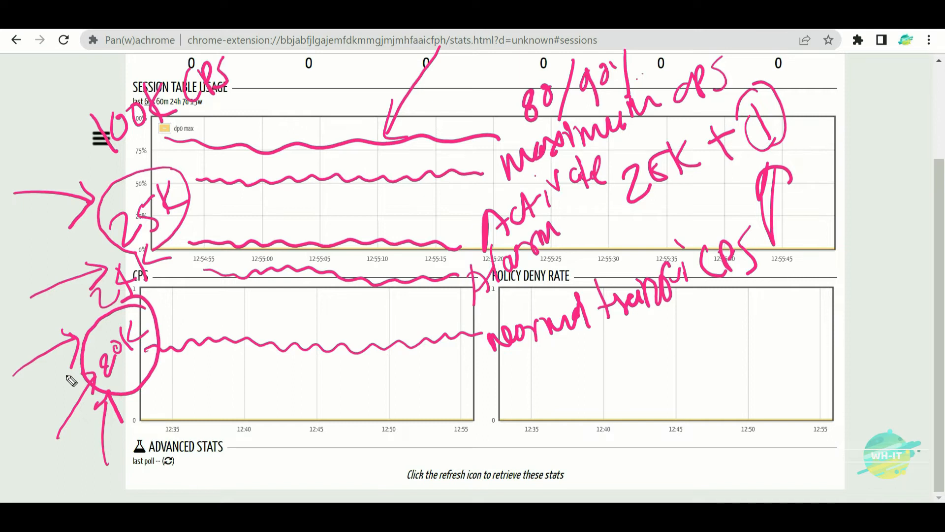
# - Write '34K CPS' on the session chart with strokes beneath it, undoing the last arrow
pyautogui.moveTo(196, 173)
pyautogui.mouseDown()
pyautogui.moveTo(211, 183)
pyautogui.moveTo(201, 197)
pyautogui.moveTo(247, 195)
pyautogui.moveTo(256, 170)
pyautogui.moveTo(278, 176)
pyautogui.moveTo(267, 163)
pyautogui.mouseUp()
pyautogui.moveTo(212, 131)
pyautogui.mouseDown()
pyautogui.moveTo(226, 158)
pyautogui.moveTo(255, 143)
pyautogui.moveTo(301, 168)
pyautogui.mouseUp()
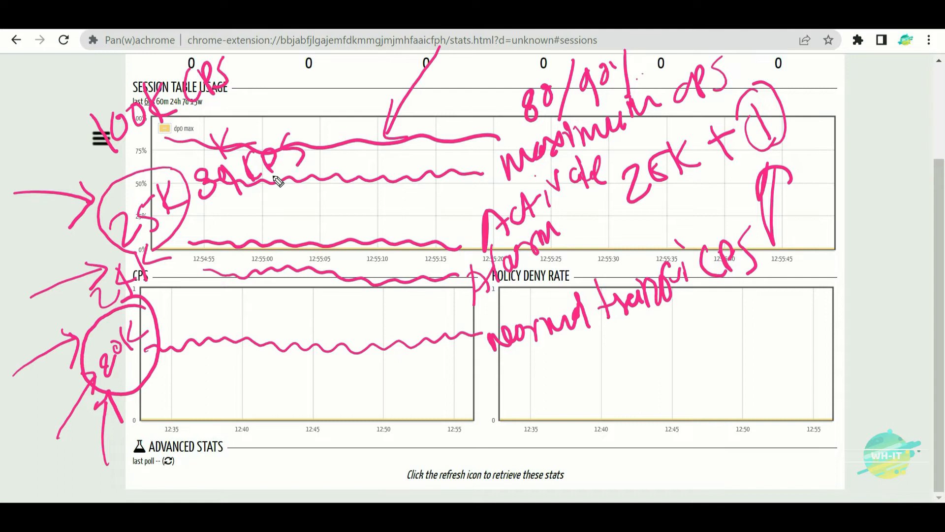
pyautogui.moveTo(202, 225)
pyautogui.mouseDown()
pyautogui.moveTo(236, 204)
pyautogui.moveTo(242, 211)
pyautogui.mouseUp()
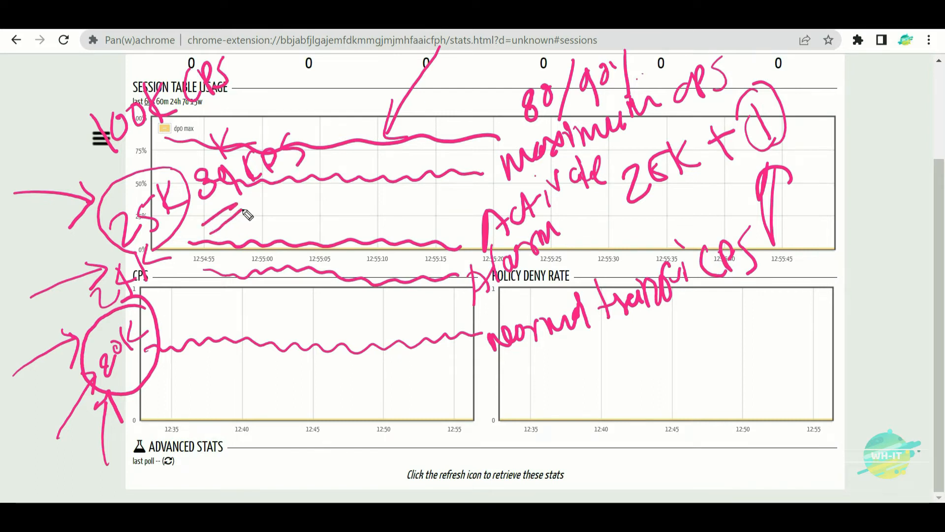
pyautogui.moveTo(219, 147); pyautogui.dragTo(267, 139)
pyautogui.moveTo(491, 84)
pyautogui.mouseDown()
pyautogui.moveTo(445, 143)
pyautogui.moveTo(473, 162)
pyautogui.mouseUp()
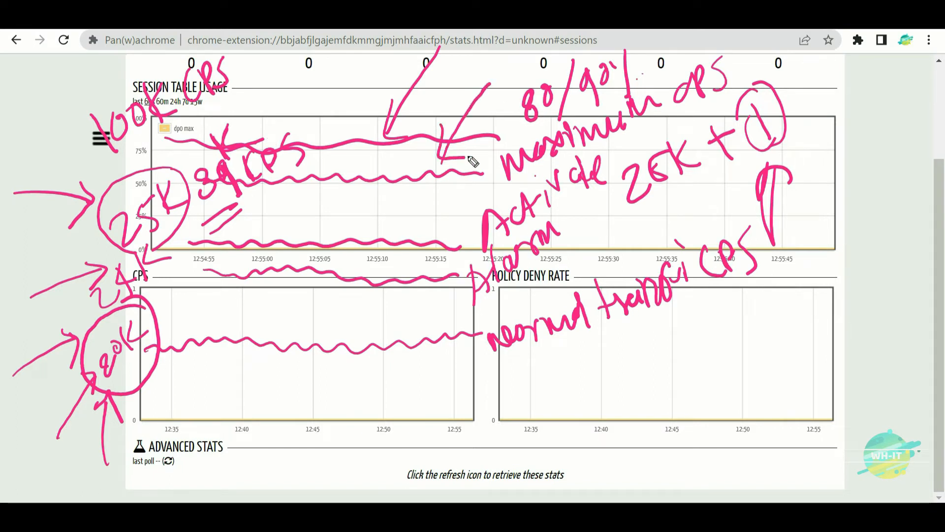
pyautogui.hotkey('ctrl', 'z')
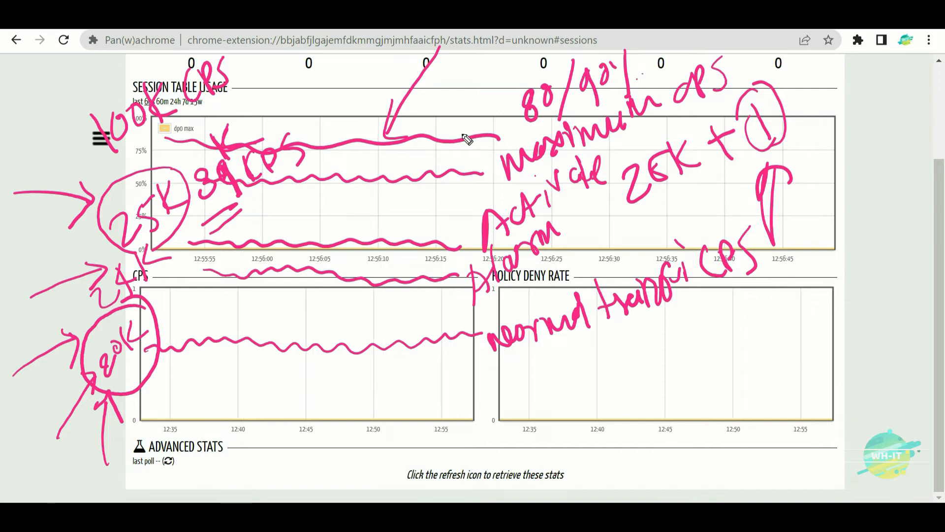
# - Ellipse the '80/90% maximum' note and draw arrows to it from the CPS and middle waves
pyautogui.moveTo(263, 453)
pyautogui.mouseDown()
pyautogui.moveTo(315, 345)
pyautogui.moveTo(311, 388)
pyautogui.mouseUp()
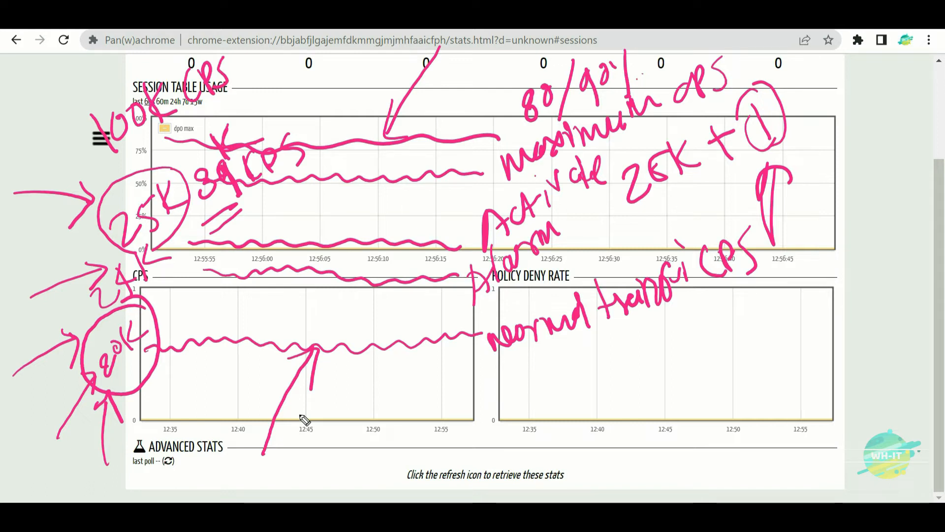
pyautogui.moveTo(641, 46)
pyautogui.mouseDown()
pyautogui.moveTo(520, 51)
pyautogui.moveTo(611, 157)
pyautogui.moveTo(643, 37)
pyautogui.mouseUp()
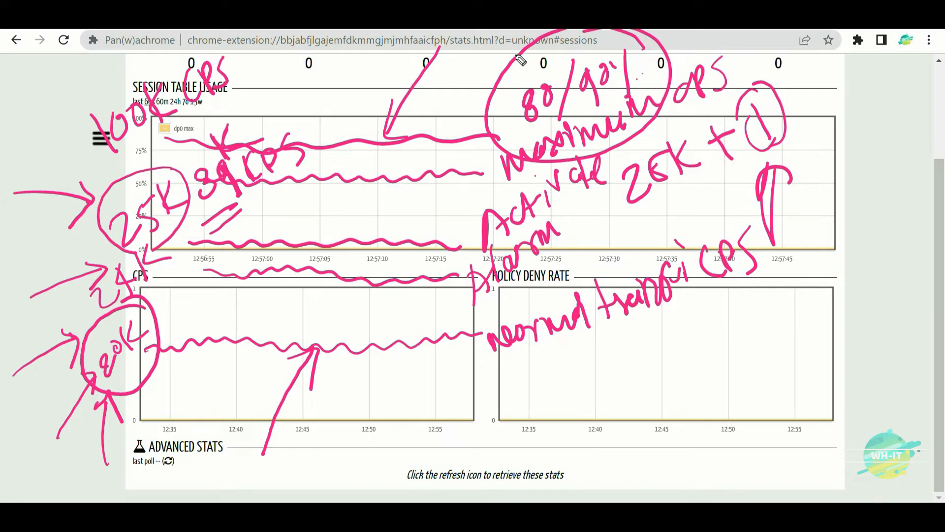
pyautogui.moveTo(775, 30)
pyautogui.mouseDown()
pyautogui.moveTo(733, 64)
pyautogui.moveTo(758, 65)
pyautogui.mouseUp()
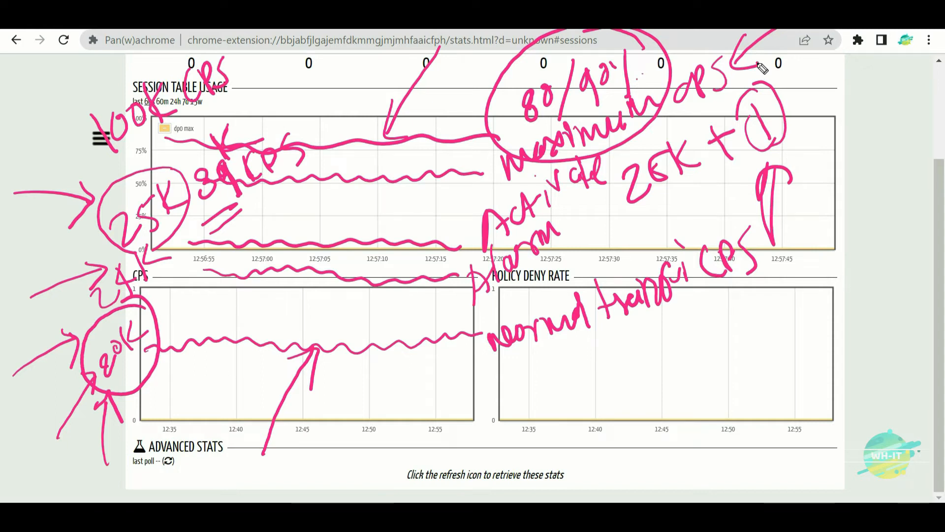
pyautogui.moveTo(473, 336); pyautogui.dragTo(583, 254)
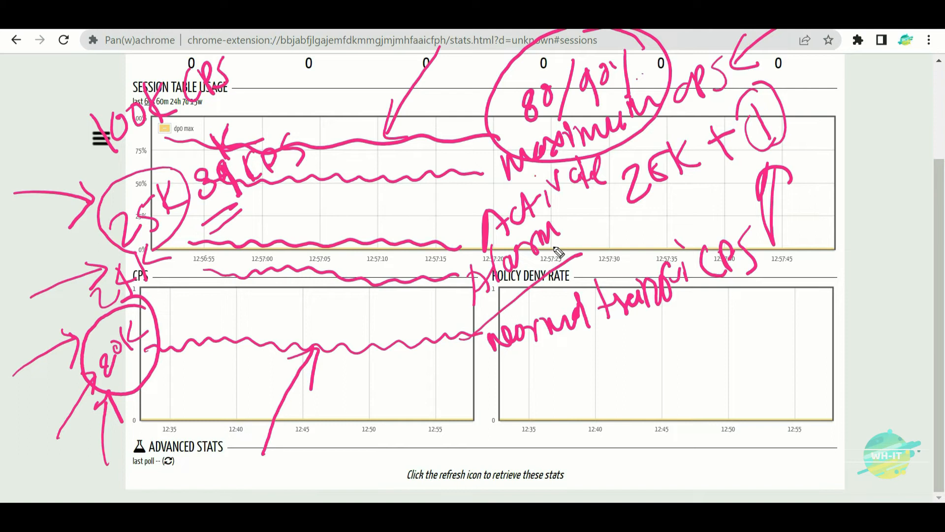
pyautogui.moveTo(547, 213); pyautogui.dragTo(601, 178)
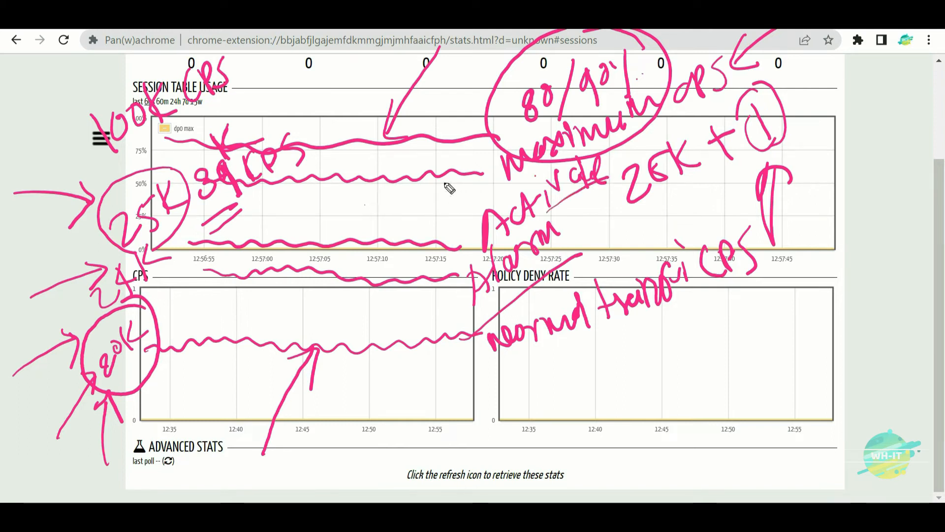
pyautogui.moveTo(453, 183)
pyautogui.mouseDown()
pyautogui.moveTo(495, 167)
pyautogui.moveTo(480, 200)
pyautogui.mouseUp()
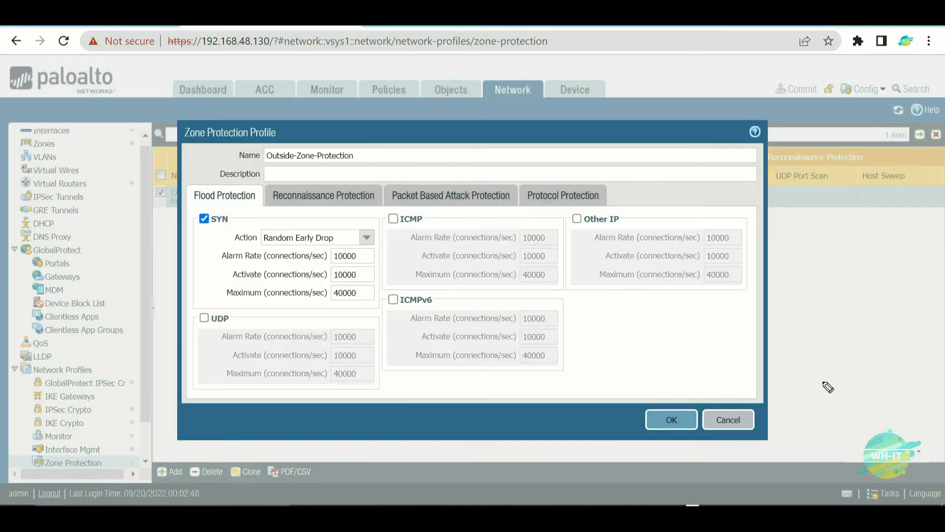
# - Pen-annotate '20K CPS' over the profile window
pyautogui.moveTo(482, 201)
pyautogui.mouseDown()
pyautogui.moveTo(495, 223)
pyautogui.moveTo(513, 197)
pyautogui.moveTo(524, 200)
pyautogui.mouseUp()
pyautogui.moveTo(545, 172); pyautogui.dragTo(549, 188)
pyautogui.moveTo(552, 155)
pyautogui.mouseDown()
pyautogui.moveTo(543, 183)
pyautogui.moveTo(600, 160)
pyautogui.mouseUp()
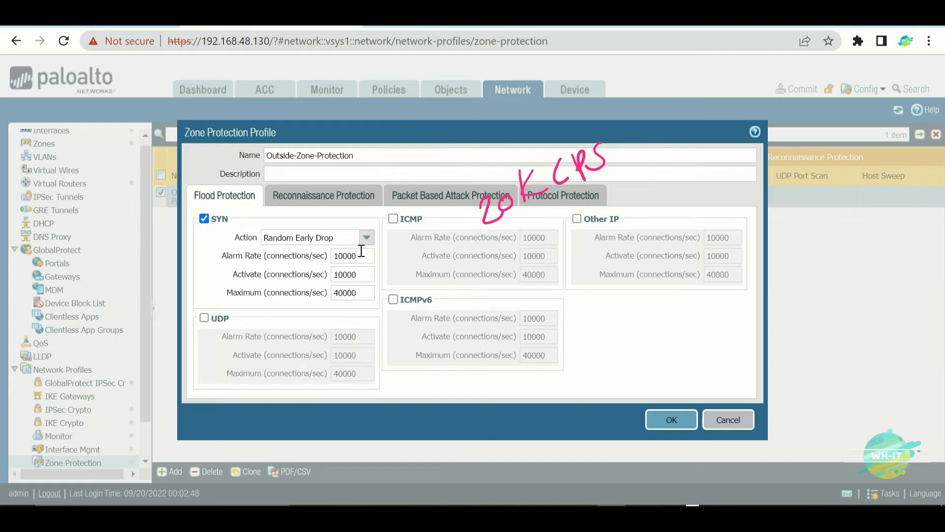
# - Set SYN flood Alarm Rate 24000, Activate 25000 and Maximum 39000
pyautogui.doubleClick(365, 261)
pyautogui.write('24000')
pyautogui.click(361, 274)
pyautogui.doubleClick(363, 275)
pyautogui.write('25000')
pyautogui.click(361, 292)
pyautogui.moveTo(363, 294); pyautogui.dragTo(276, 286)
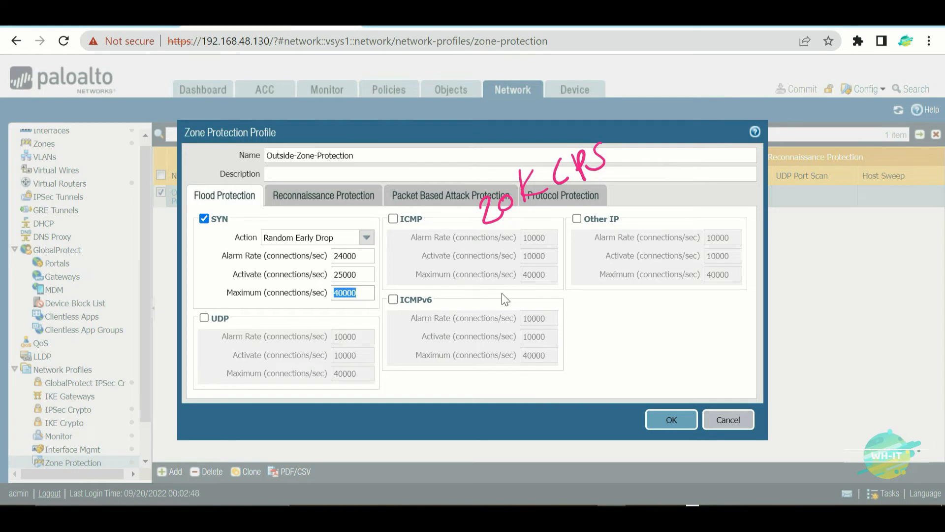
pyautogui.write('39000')
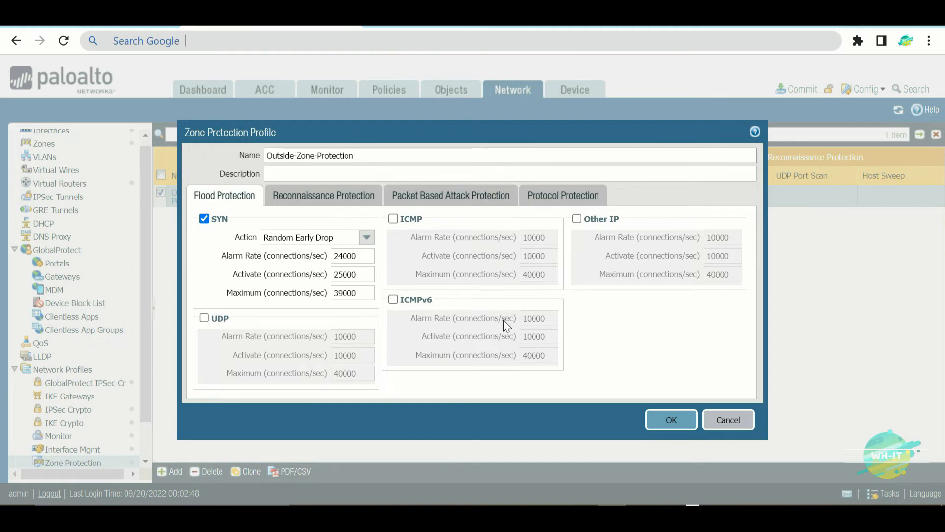
# - Enable UDP flood protection with Alarm 24000, Activate 25000 and Maximum 39000
pyautogui.click(203, 318)
pyautogui.moveTo(361, 339); pyautogui.dragTo(320, 342)
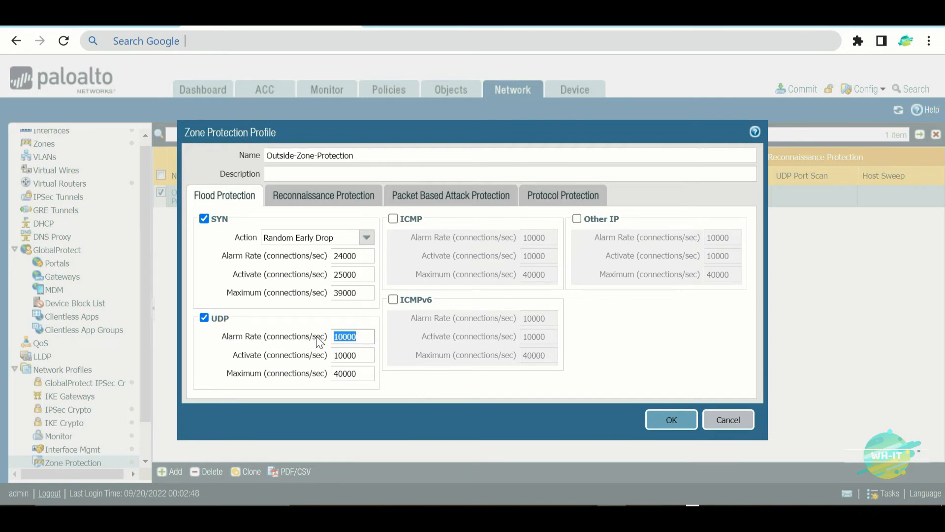
pyautogui.write('24000')
pyautogui.doubleClick(363, 355)
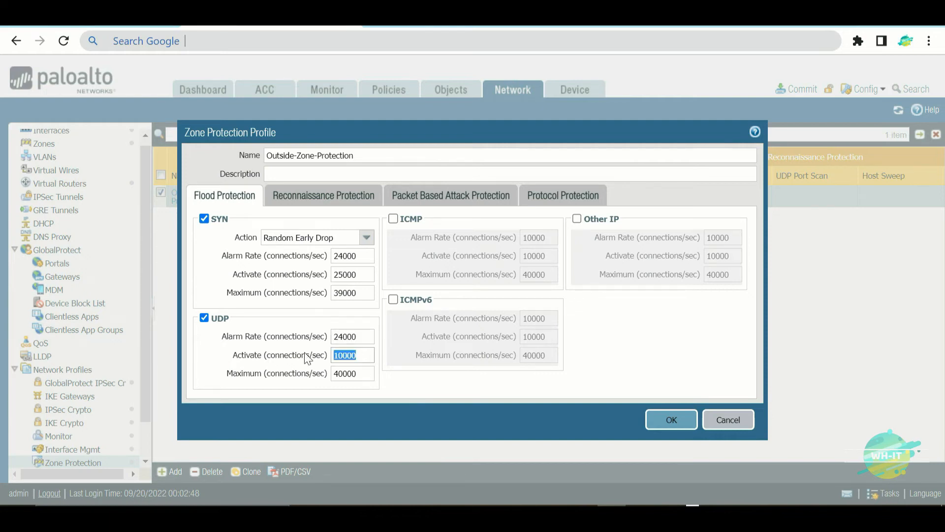
pyautogui.write('25000')
pyautogui.moveTo(367, 373); pyautogui.dragTo(290, 374)
pyautogui.write('39000')
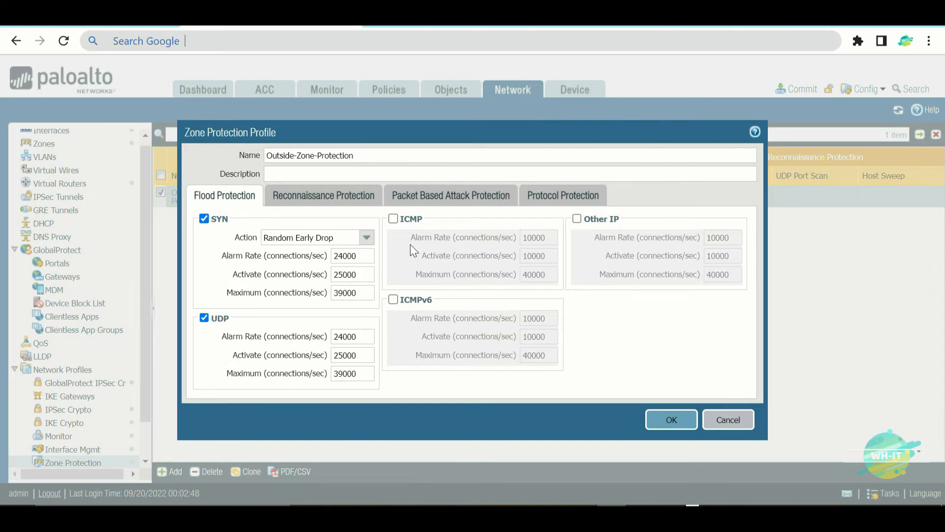
# - Show the Sessions statistics page in Pan(w)achrome
pyautogui.click(412, 26)
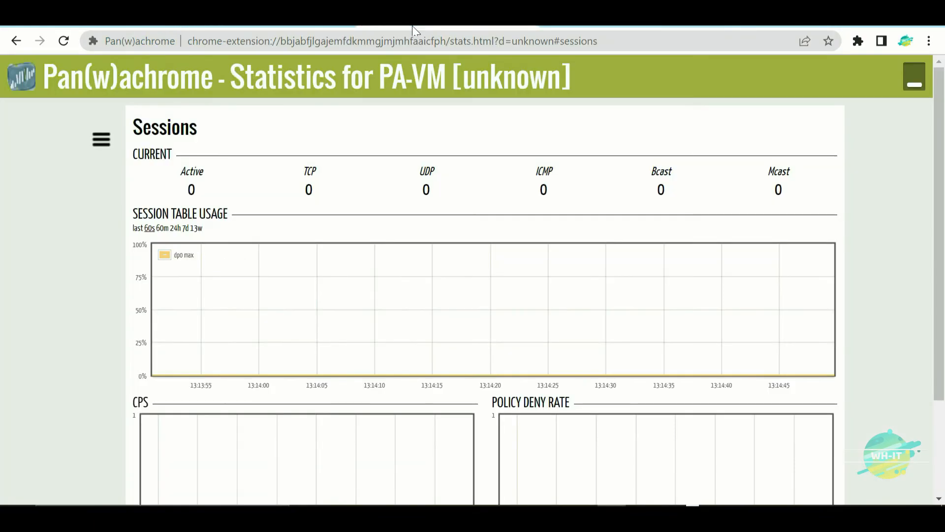
pyautogui.click(99, 143)
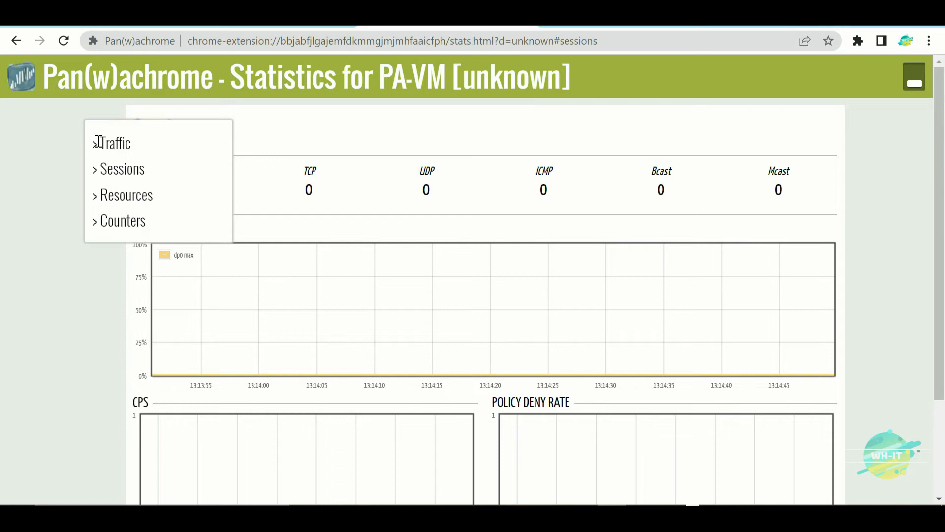
pyautogui.click(126, 169)
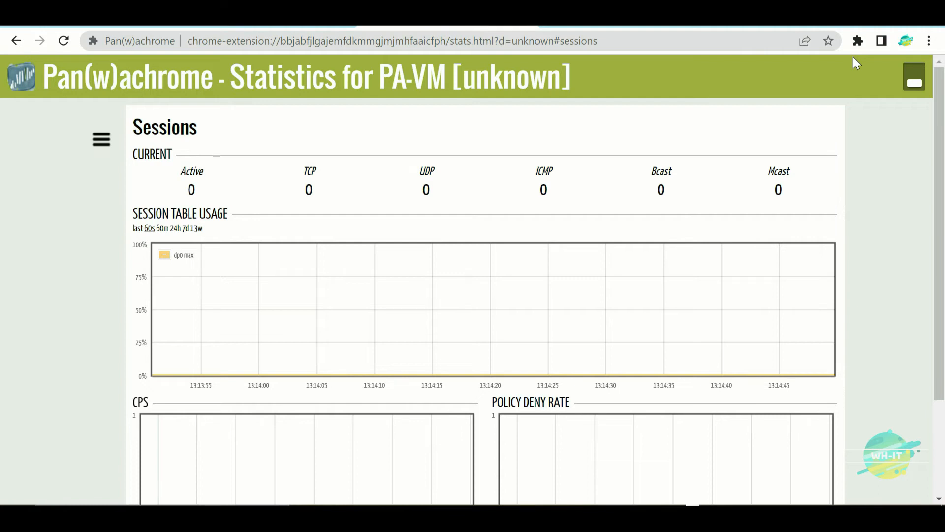
# - Circle the zero TCP, UDP and ICMP session counters
pyautogui.moveTo(331, 148); pyautogui.dragTo(308, 145)
pyautogui.moveTo(448, 150)
pyautogui.mouseDown()
pyautogui.moveTo(416, 213)
pyautogui.moveTo(416, 158)
pyautogui.mouseUp()
pyautogui.moveTo(566, 148); pyautogui.dragTo(533, 135)
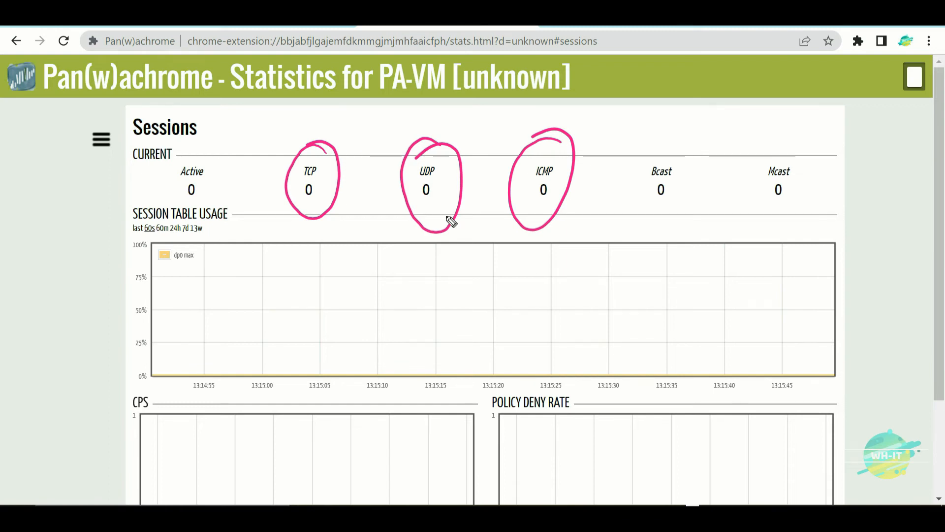
pyautogui.moveTo(690, 172); pyautogui.dragTo(691, 201)
pyautogui.moveTo(738, 140)
pyautogui.mouseDown()
pyautogui.moveTo(762, 148)
pyautogui.moveTo(800, 133)
pyautogui.mouseUp()
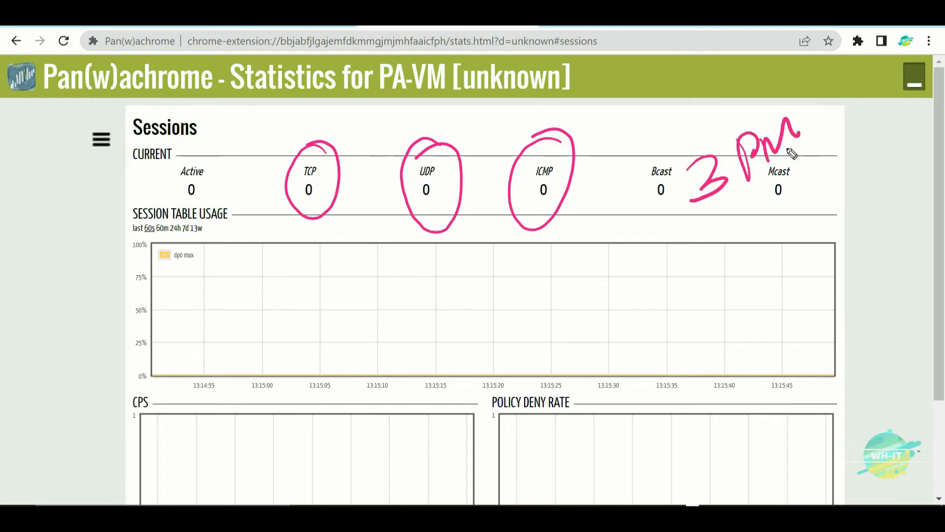
pyautogui.moveTo(824, 210)
pyautogui.mouseDown()
pyautogui.moveTo(855, 228)
pyautogui.moveTo(872, 165)
pyautogui.moveTo(912, 172)
pyautogui.mouseUp()
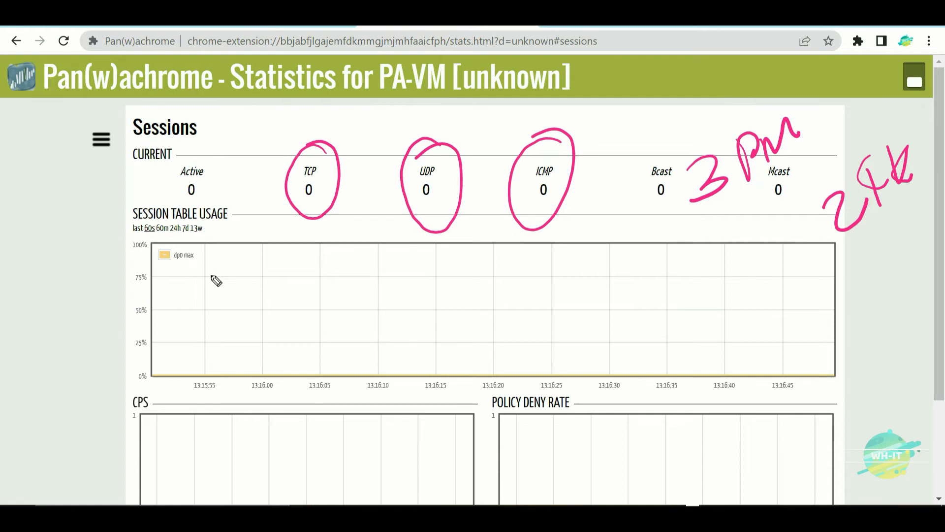
pyautogui.moveTo(320, 307)
pyautogui.mouseDown()
pyautogui.moveTo(416, 215)
pyautogui.moveTo(401, 261)
pyautogui.mouseUp()
pyautogui.moveTo(461, 322)
pyautogui.mouseDown()
pyautogui.moveTo(524, 226)
pyautogui.moveTo(533, 270)
pyautogui.mouseUp()
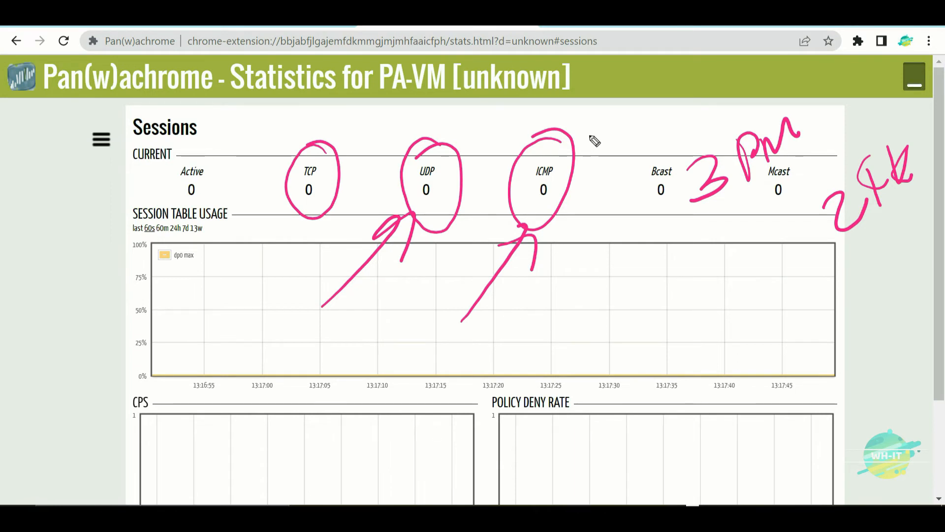
pyautogui.moveTo(575, 147); pyautogui.dragTo(683, 62)
pyautogui.moveTo(600, 101); pyautogui.dragTo(643, 129)
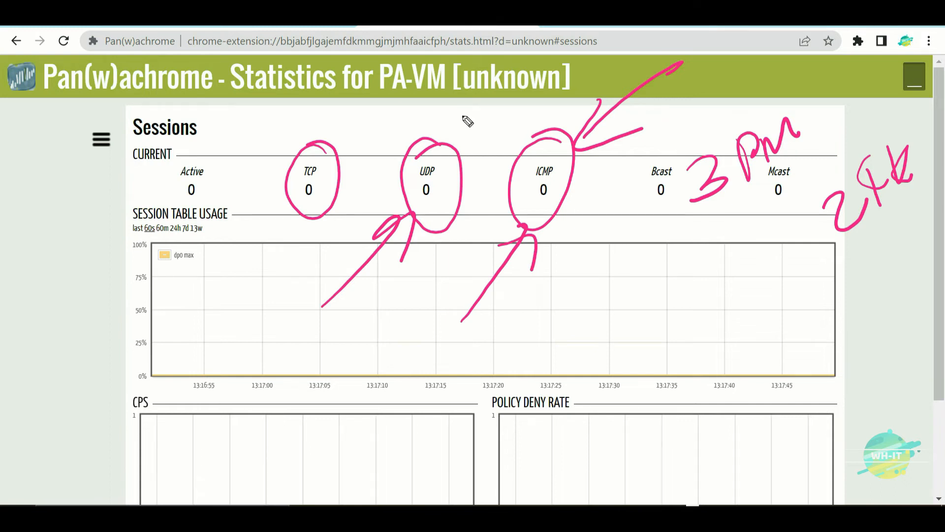
pyautogui.moveTo(553, 250)
pyautogui.mouseDown()
pyautogui.moveTo(571, 302)
pyautogui.moveTo(575, 256)
pyautogui.moveTo(595, 258)
pyautogui.mouseUp()
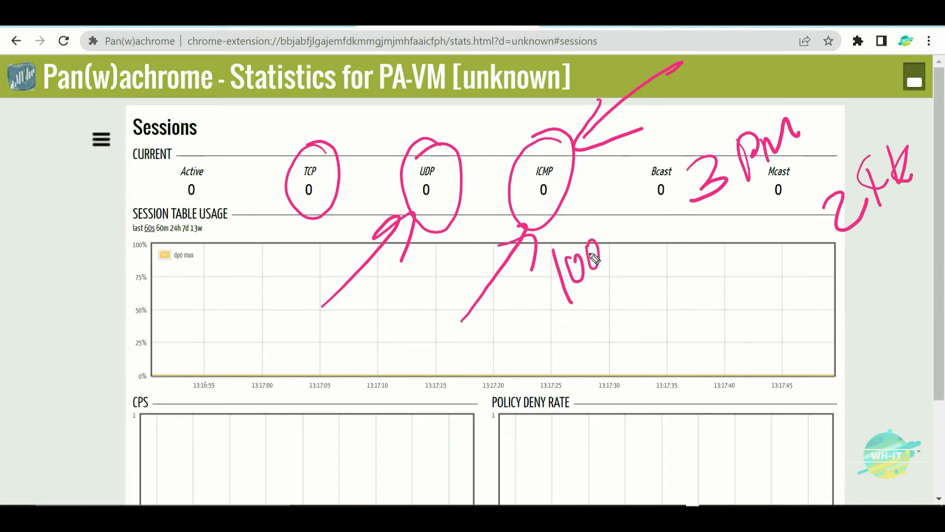
pyautogui.press('Delete')
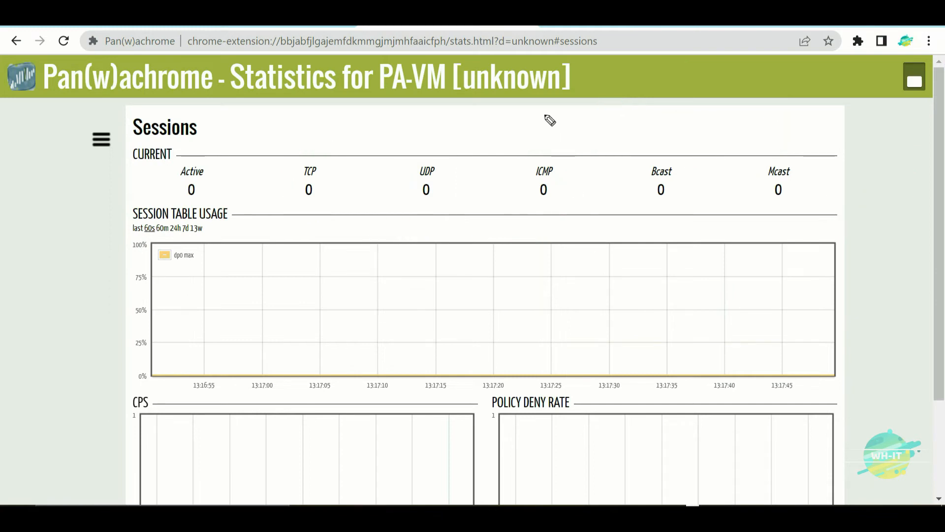
pyautogui.click(307, 24)
# - Enable ICMP flood protection with Alarm 100, Activate 120 and Maximum 190
pyautogui.click(393, 219)
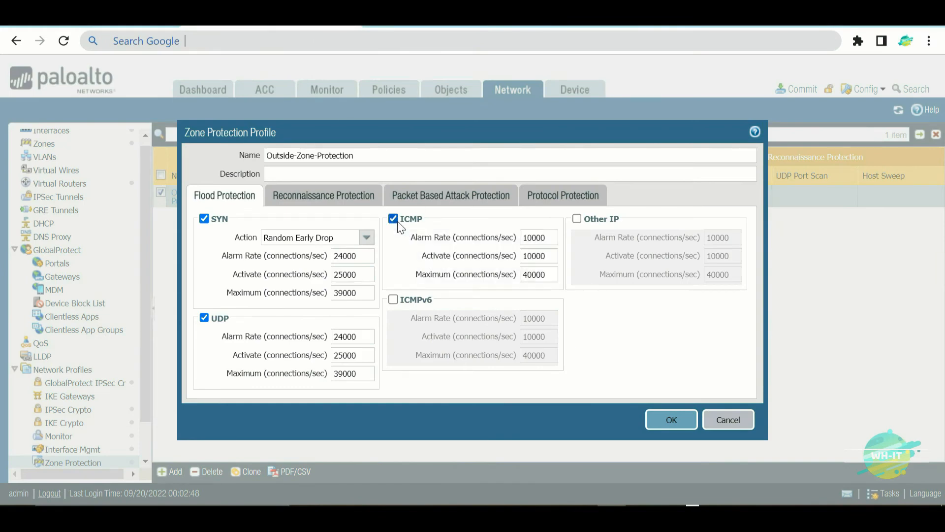
pyautogui.doubleClick(547, 238)
pyautogui.write('100')
pyautogui.doubleClick(558, 259)
pyautogui.write('120')
pyautogui.doubleClick(552, 276)
pyautogui.write('190')
pyautogui.click(607, 327)
# - Enable ICMPv6 flood protection with Alarm 100, Activate 120 and Maximum 190
pyautogui.click(393, 300)
pyautogui.press('Tab')
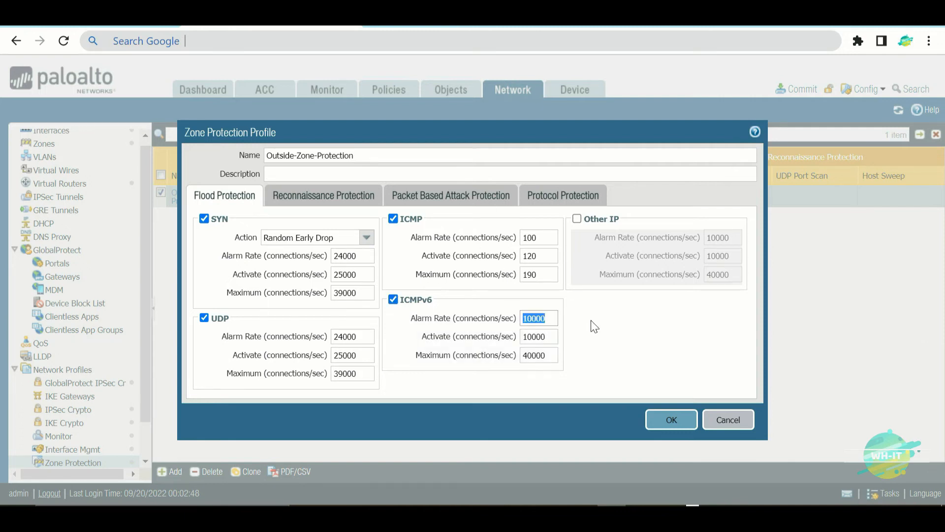
pyautogui.write('100')
pyautogui.press('Tab')
pyautogui.write('120')
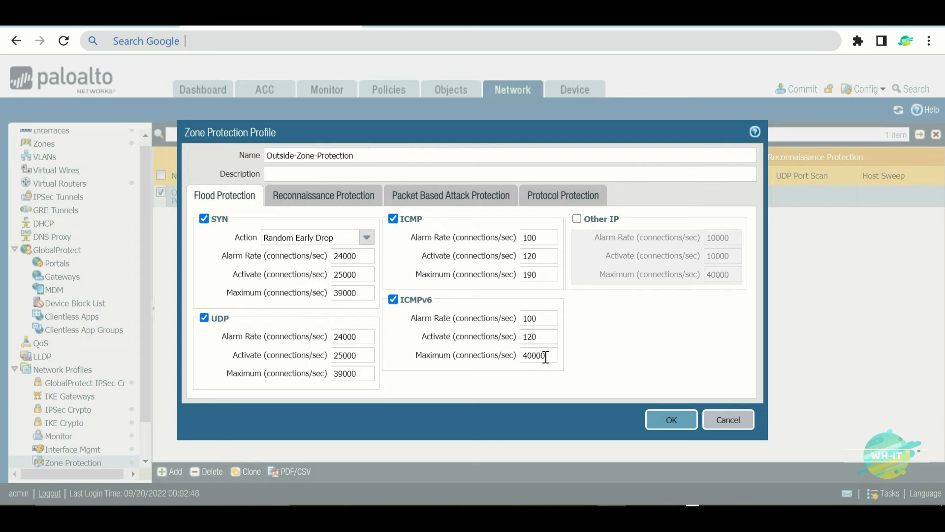
pyautogui.press('Tab')
pyautogui.write('190')
pyautogui.click(598, 354)
# - Switch the Zone Protection Profile dialog to the Reconnaissance Protection tab
pyautogui.click(339, 203)
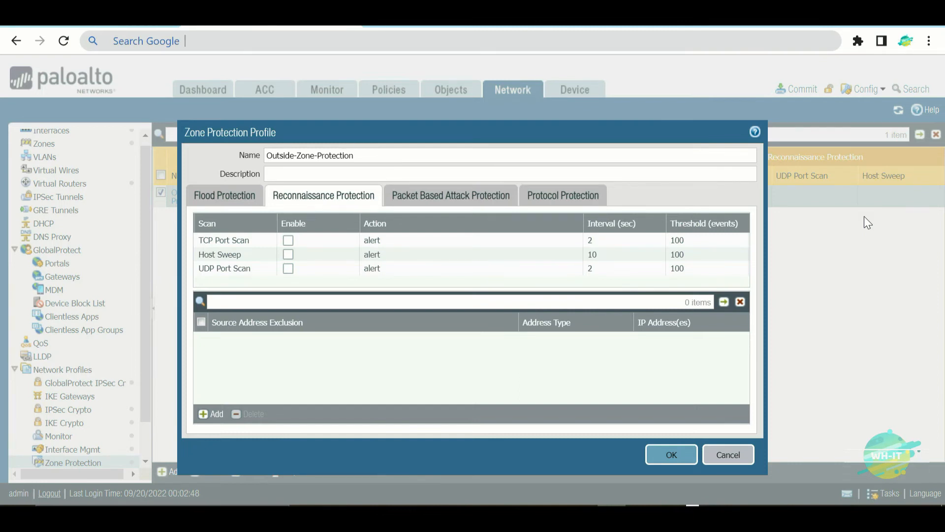
pyautogui.moveTo(435, 174)
pyautogui.mouseDown()
pyautogui.moveTo(439, 164)
pyautogui.moveTo(488, 160)
pyautogui.moveTo(436, 257)
pyautogui.mouseUp()
pyautogui.moveTo(457, 206)
pyautogui.mouseDown()
pyautogui.moveTo(476, 228)
pyautogui.moveTo(495, 195)
pyautogui.moveTo(629, 184)
pyautogui.moveTo(661, 156)
pyautogui.moveTo(648, 190)
pyautogui.mouseUp()
pyautogui.moveTo(666, 187); pyautogui.dragTo(672, 186)
pyautogui.moveTo(837, 91)
pyautogui.mouseDown()
pyautogui.moveTo(845, 81)
pyautogui.moveTo(818, 90)
pyautogui.mouseUp()
pyautogui.moveTo(813, 170)
pyautogui.mouseDown()
pyautogui.moveTo(883, 166)
pyautogui.moveTo(885, 183)
pyautogui.mouseUp()
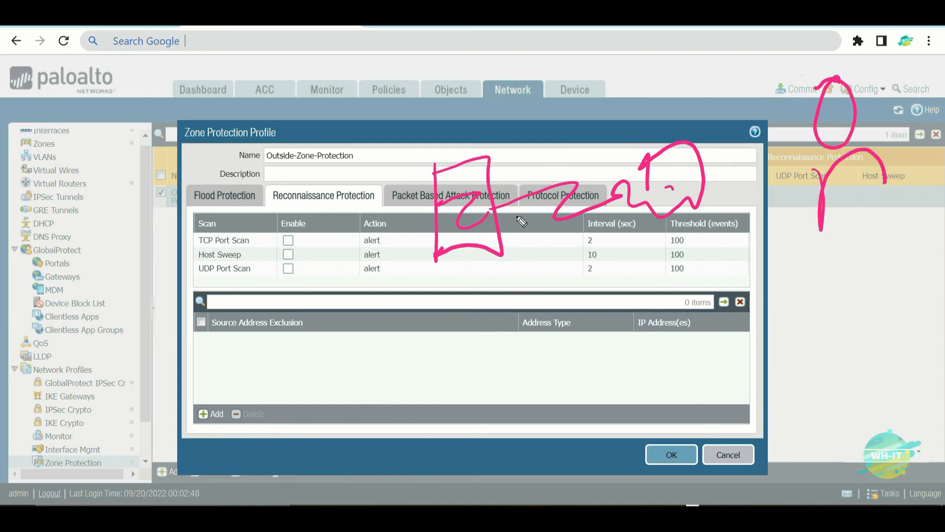
pyautogui.moveTo(497, 208); pyautogui.dragTo(499, 205)
pyautogui.moveTo(723, 224)
pyautogui.mouseDown()
pyautogui.moveTo(644, 276)
pyautogui.moveTo(662, 212)
pyautogui.mouseUp()
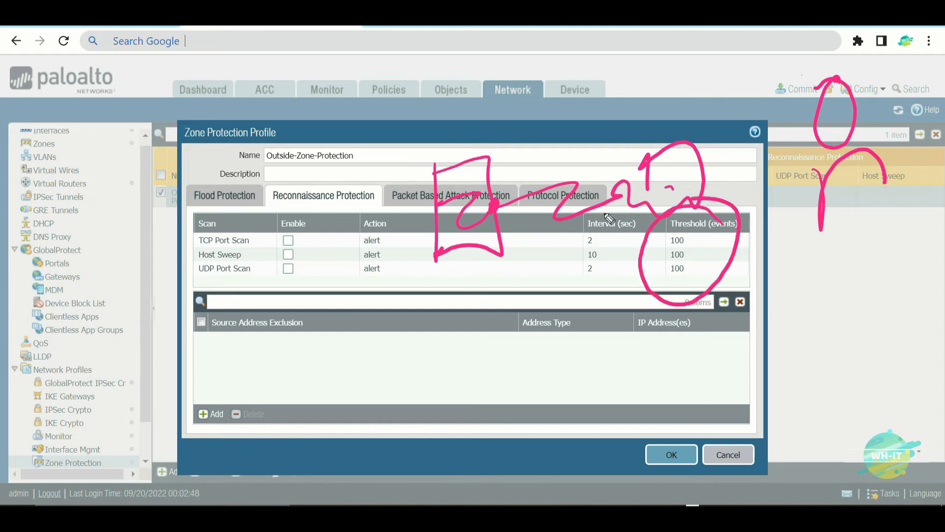
pyautogui.moveTo(117, 305)
pyautogui.mouseDown()
pyautogui.moveTo(183, 236)
pyautogui.moveTo(164, 283)
pyautogui.mouseUp()
pyautogui.moveTo(138, 347)
pyautogui.mouseDown()
pyautogui.moveTo(205, 277)
pyautogui.moveTo(195, 340)
pyautogui.mouseUp()
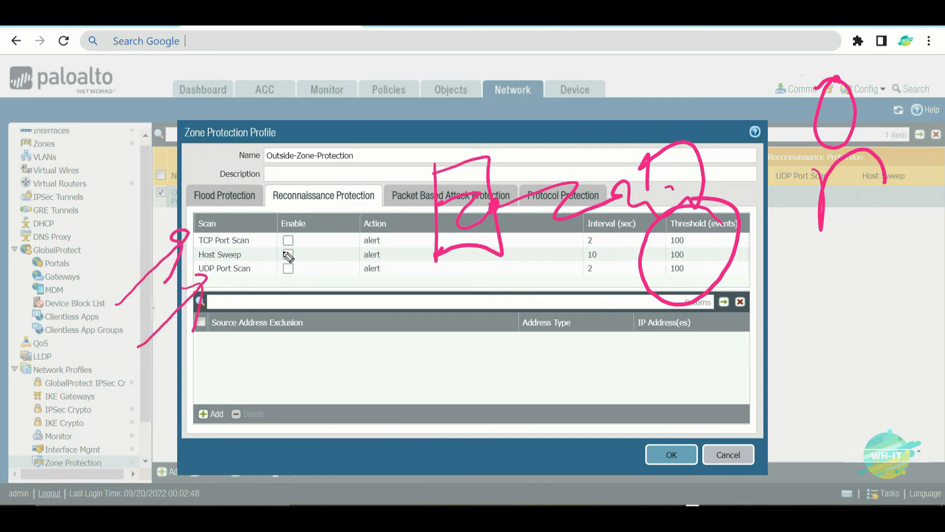
pyautogui.moveTo(281, 226)
pyautogui.mouseDown()
pyautogui.moveTo(254, 252)
pyautogui.moveTo(292, 254)
pyautogui.mouseUp()
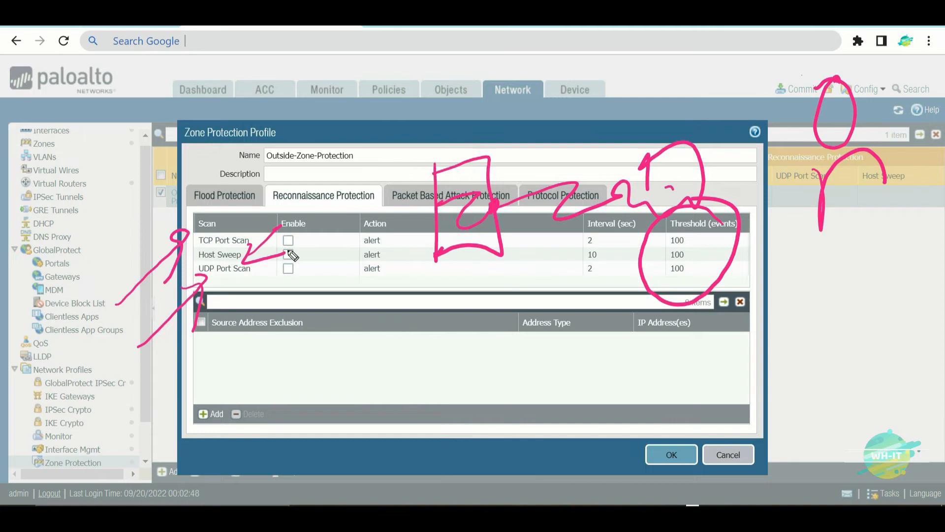
pyautogui.moveTo(449, 80); pyautogui.dragTo(458, 175)
pyautogui.moveTo(389, 106); pyautogui.dragTo(495, 79)
pyautogui.moveTo(297, 82)
pyautogui.mouseDown()
pyautogui.moveTo(369, 61)
pyautogui.moveTo(384, 74)
pyautogui.moveTo(396, 69)
pyautogui.mouseUp()
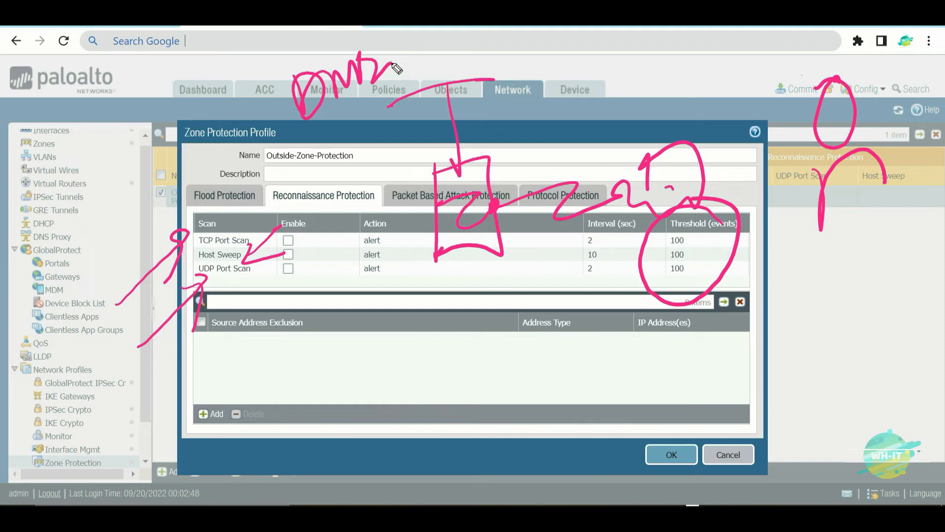
pyautogui.moveTo(411, 24)
pyautogui.mouseDown()
pyautogui.moveTo(420, 60)
pyautogui.moveTo(466, 65)
pyautogui.moveTo(422, 72)
pyautogui.mouseUp()
pyautogui.moveTo(428, 36); pyautogui.dragTo(456, 30)
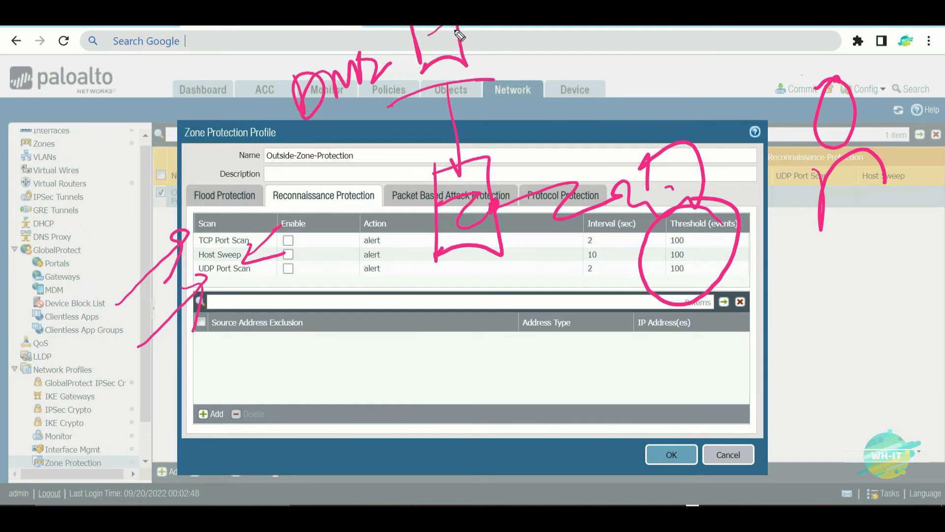
pyautogui.moveTo(460, 165); pyautogui.dragTo(502, 199)
pyautogui.moveTo(458, 168); pyautogui.dragTo(451, 169)
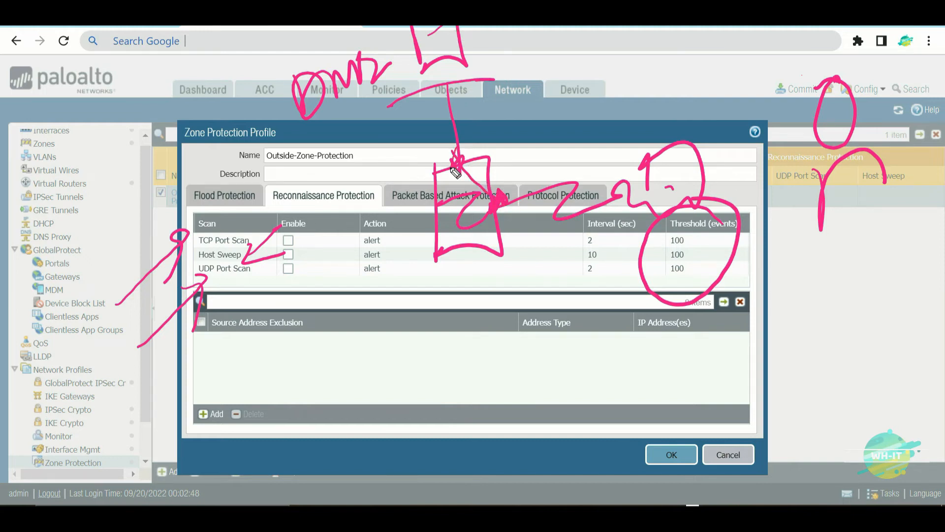
pyautogui.moveTo(525, 145)
pyautogui.mouseDown()
pyautogui.moveTo(532, 180)
pyautogui.moveTo(547, 142)
pyautogui.moveTo(557, 167)
pyautogui.moveTo(566, 160)
pyautogui.moveTo(525, 170)
pyautogui.mouseUp()
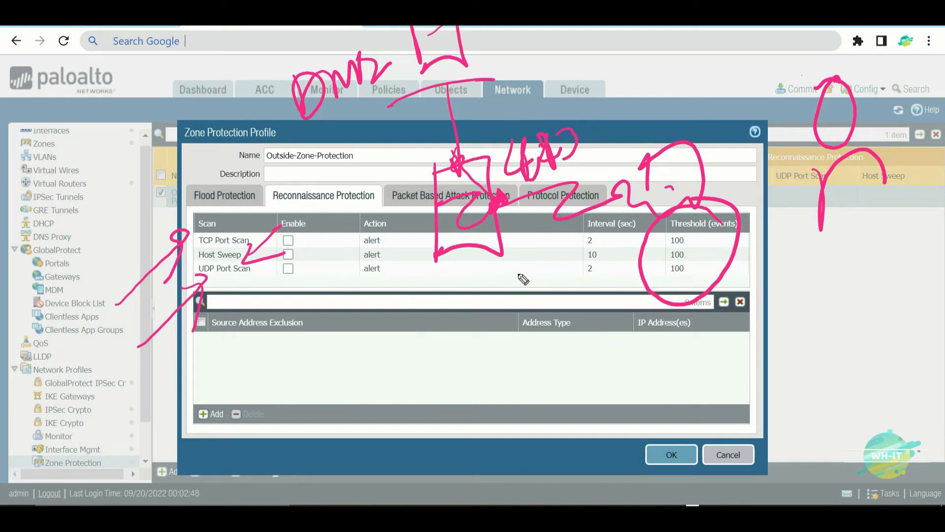
pyautogui.moveTo(509, 278)
pyautogui.mouseDown()
pyautogui.moveTo(529, 291)
pyautogui.moveTo(556, 259)
pyautogui.moveTo(566, 281)
pyautogui.mouseUp()
pyautogui.moveTo(566, 234)
pyautogui.mouseDown()
pyautogui.moveTo(532, 231)
pyautogui.moveTo(586, 247)
pyautogui.moveTo(554, 231)
pyautogui.mouseUp()
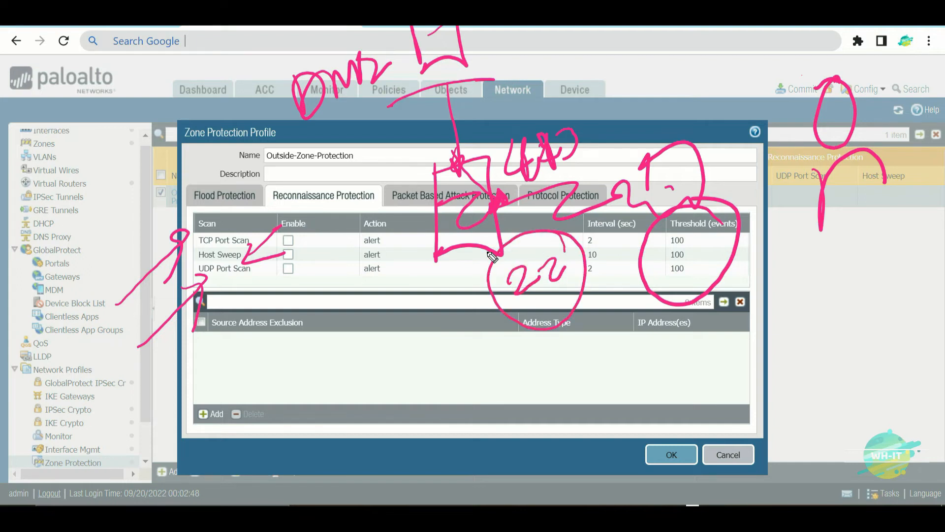
pyautogui.moveTo(697, 367)
pyautogui.mouseDown()
pyautogui.moveTo(682, 443)
pyautogui.moveTo(743, 422)
pyautogui.moveTo(692, 425)
pyautogui.mouseUp()
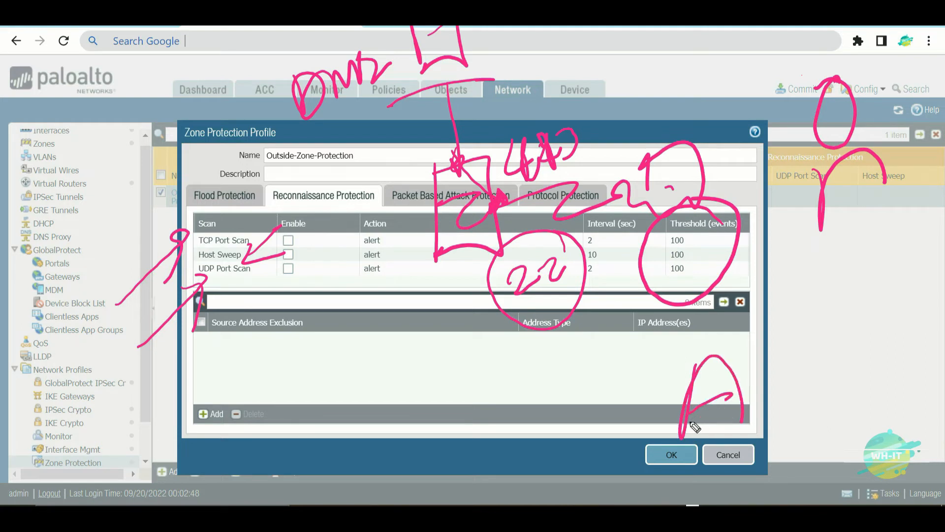
pyautogui.moveTo(694, 373)
pyautogui.mouseDown()
pyautogui.moveTo(738, 344)
pyautogui.moveTo(706, 363)
pyautogui.mouseUp()
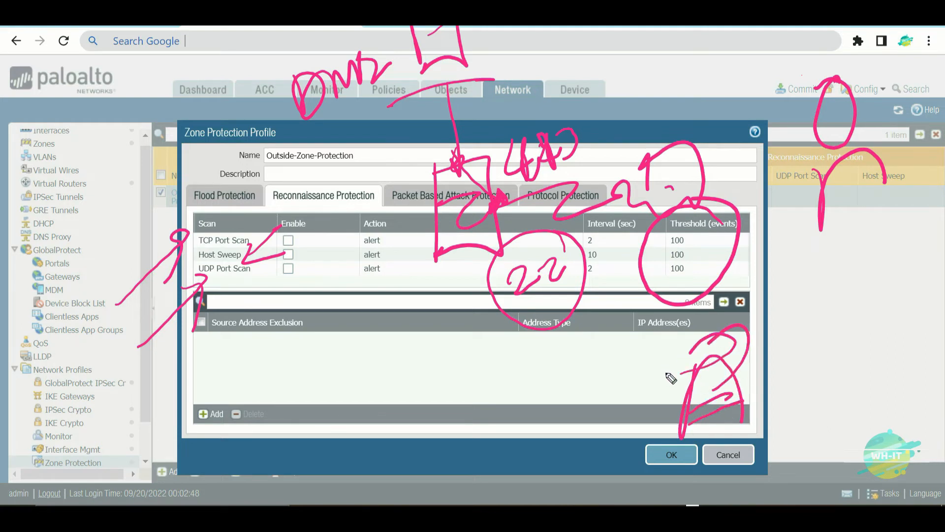
pyautogui.moveTo(699, 396)
pyautogui.mouseDown()
pyautogui.moveTo(696, 369)
pyautogui.moveTo(654, 303)
pyautogui.moveTo(585, 239)
pyautogui.moveTo(622, 247)
pyautogui.mouseUp()
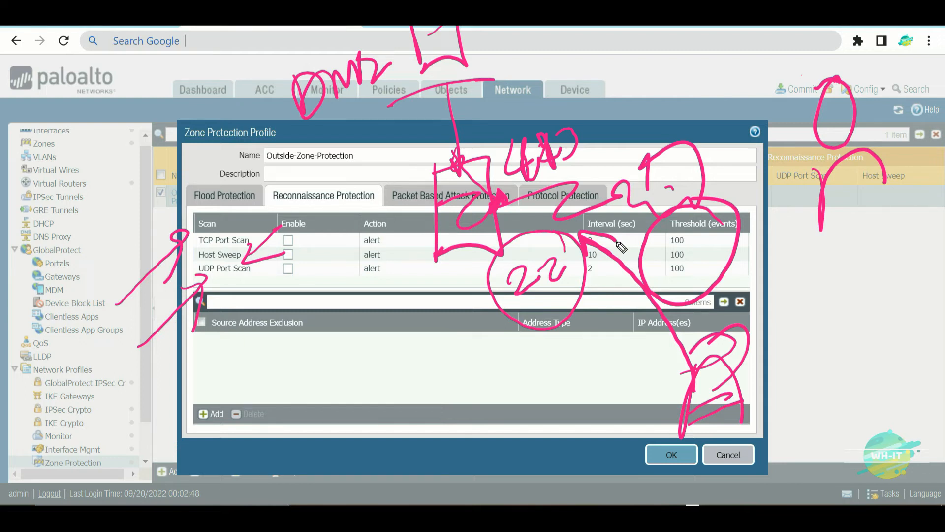
pyautogui.moveTo(281, 231)
pyautogui.mouseDown()
pyautogui.moveTo(207, 183)
pyautogui.moveTo(211, 328)
pyautogui.moveTo(220, 187)
pyautogui.mouseUp()
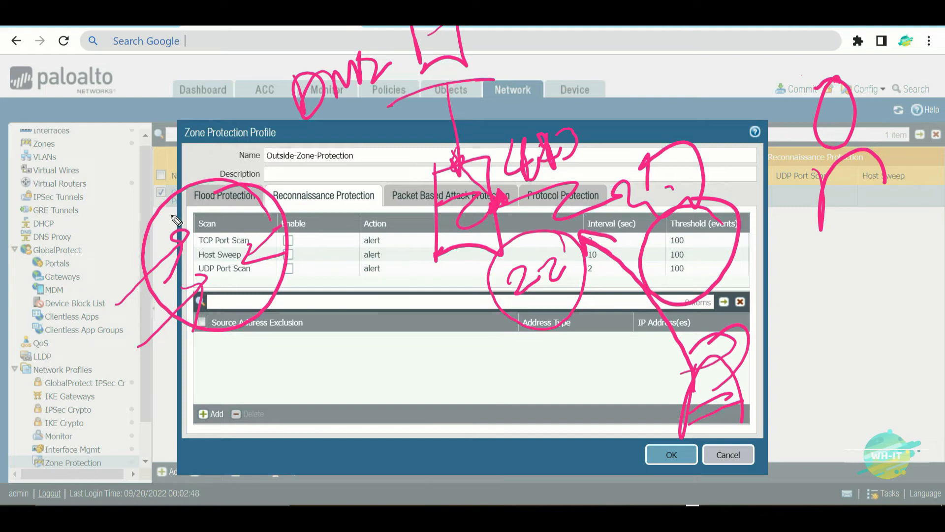
pyautogui.moveTo(74, 429)
pyautogui.mouseDown()
pyautogui.moveTo(279, 357)
pyautogui.moveTo(247, 402)
pyautogui.mouseUp()
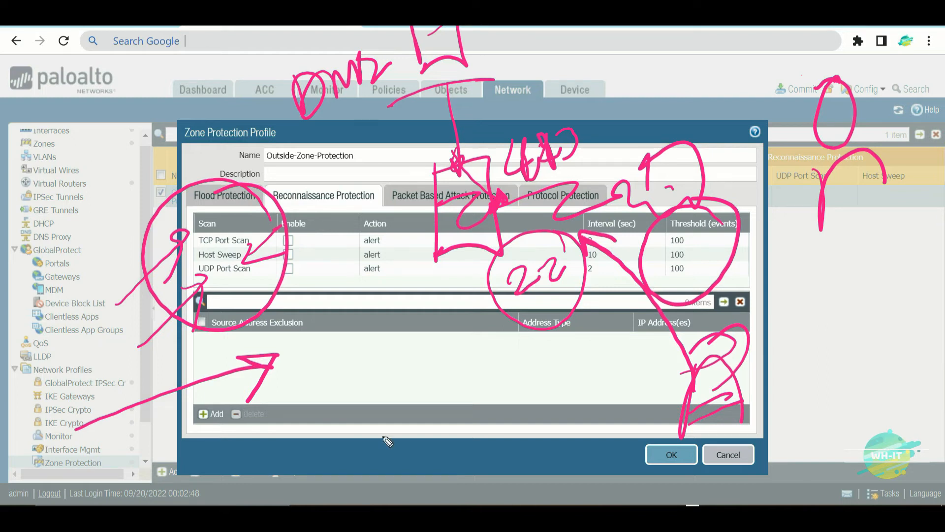
pyautogui.moveTo(763, 370); pyautogui.dragTo(861, 294)
pyautogui.moveTo(769, 327)
pyautogui.mouseDown()
pyautogui.moveTo(757, 368)
pyautogui.moveTo(794, 382)
pyautogui.mouseUp()
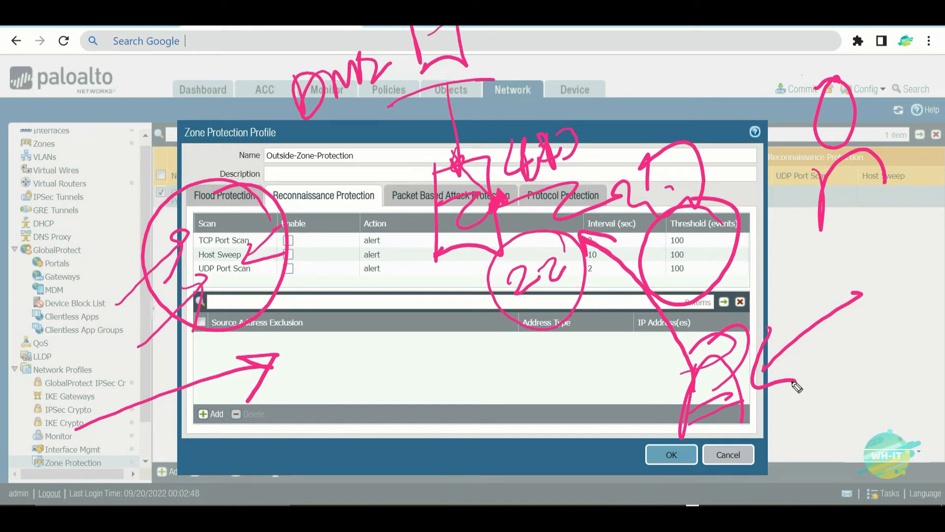
pyautogui.moveTo(455, 414)
pyautogui.mouseDown()
pyautogui.moveTo(520, 306)
pyautogui.moveTo(525, 356)
pyautogui.mouseUp()
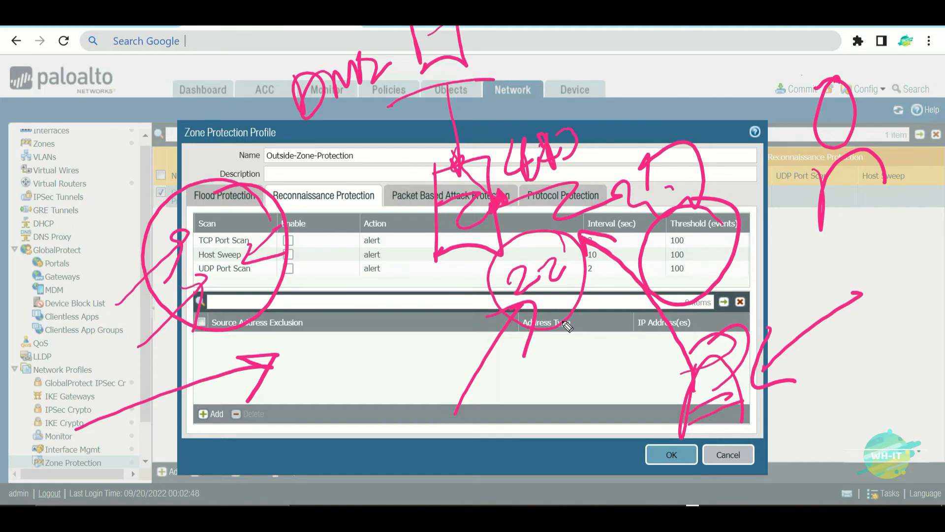
pyautogui.moveTo(576, 66); pyautogui.dragTo(797, 115)
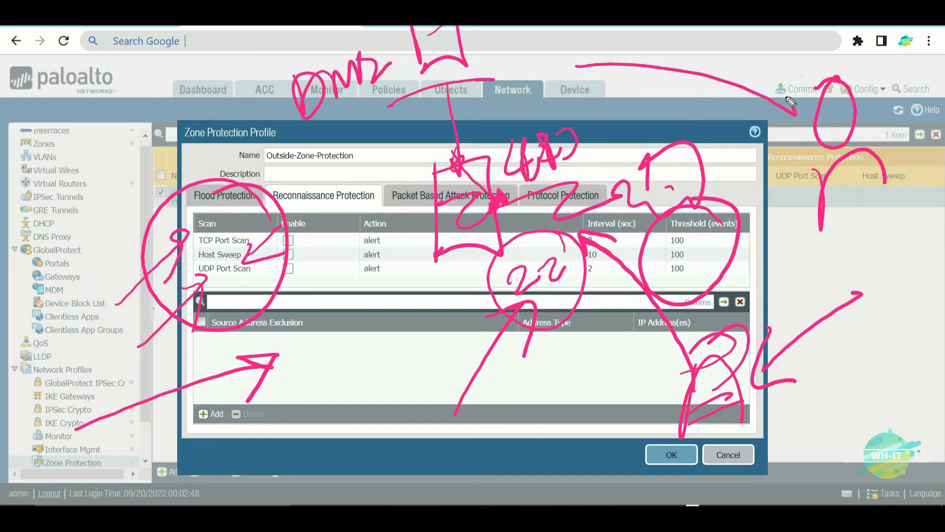
pyautogui.moveTo(746, 73); pyautogui.dragTo(763, 153)
pyautogui.moveTo(774, 40)
pyautogui.mouseDown()
pyautogui.moveTo(829, 54)
pyautogui.moveTo(910, 50)
pyautogui.moveTo(925, 29)
pyautogui.mouseUp()
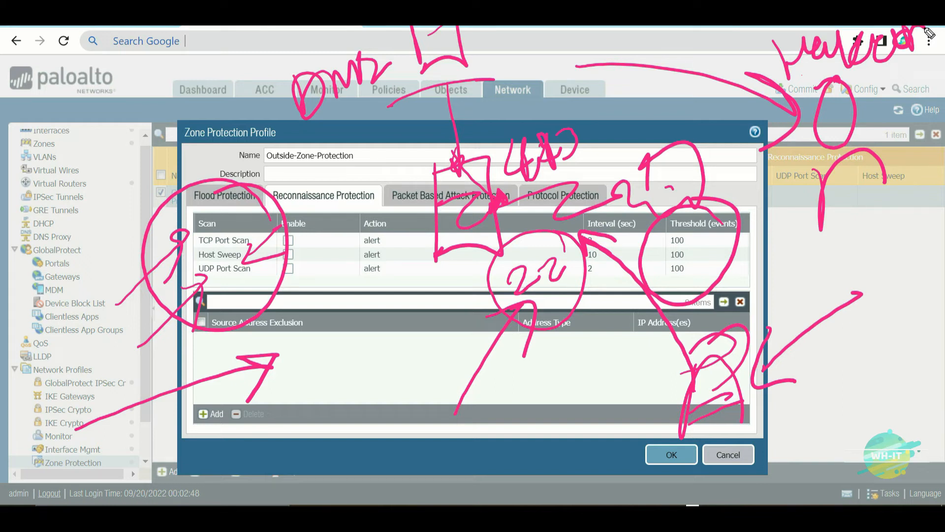
pyautogui.moveTo(615, 98)
pyautogui.mouseDown()
pyautogui.moveTo(668, 113)
pyautogui.moveTo(766, 118)
pyautogui.mouseUp()
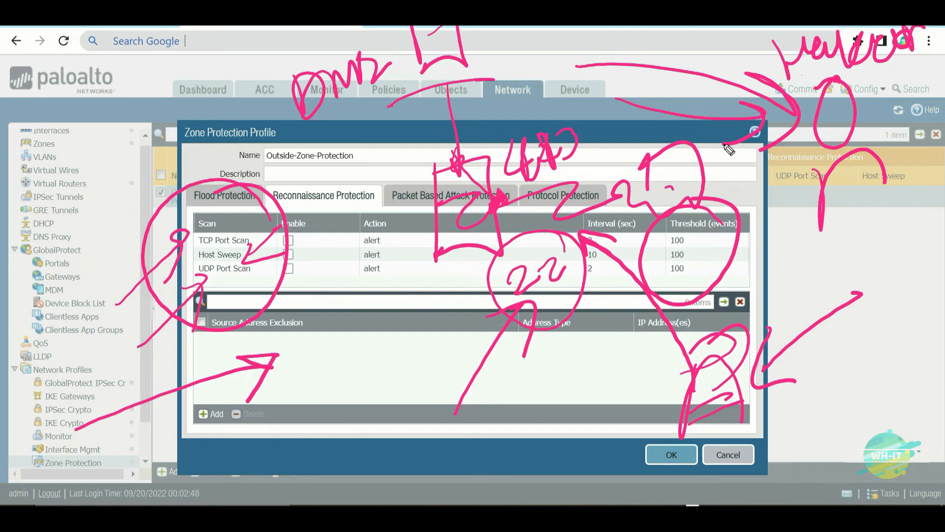
pyautogui.moveTo(793, 295)
pyautogui.mouseDown()
pyautogui.moveTo(636, 362)
pyautogui.moveTo(684, 456)
pyautogui.moveTo(738, 264)
pyautogui.mouseUp()
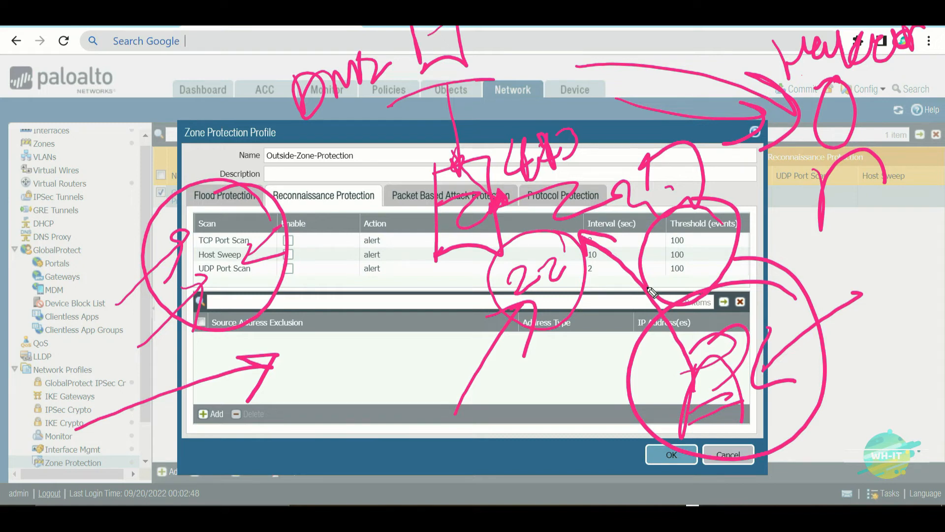
pyautogui.moveTo(251, 431)
pyautogui.mouseDown()
pyautogui.moveTo(410, 371)
pyautogui.moveTo(399, 411)
pyautogui.mouseUp()
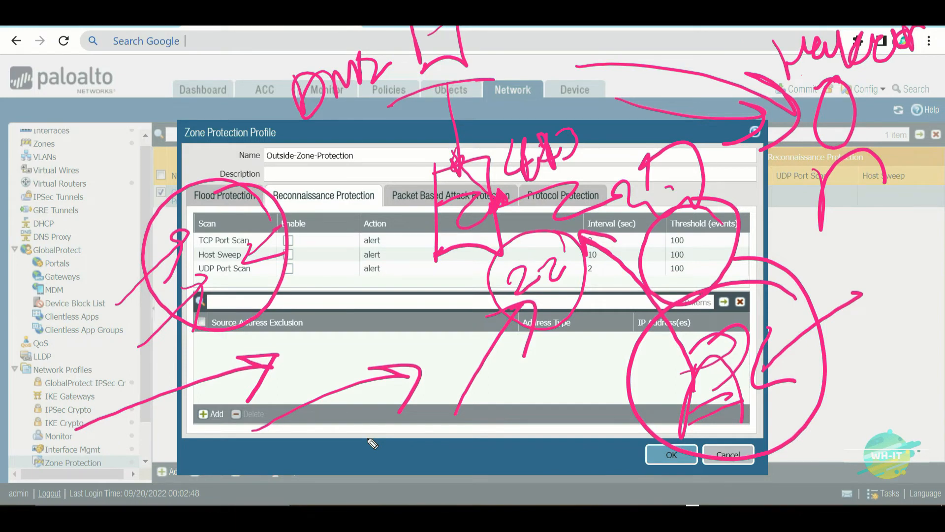
pyautogui.hotkey('ctrl', 'shift', '7')
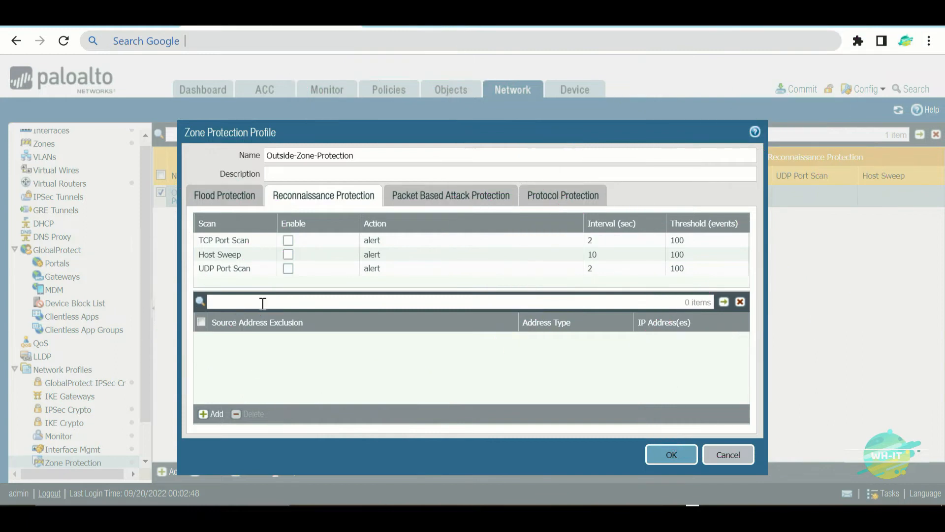
# - Tick Enable for TCP Port Scan, Host Sweep and UDP Port Scan
pyautogui.click(289, 241)
pyautogui.click(288, 255)
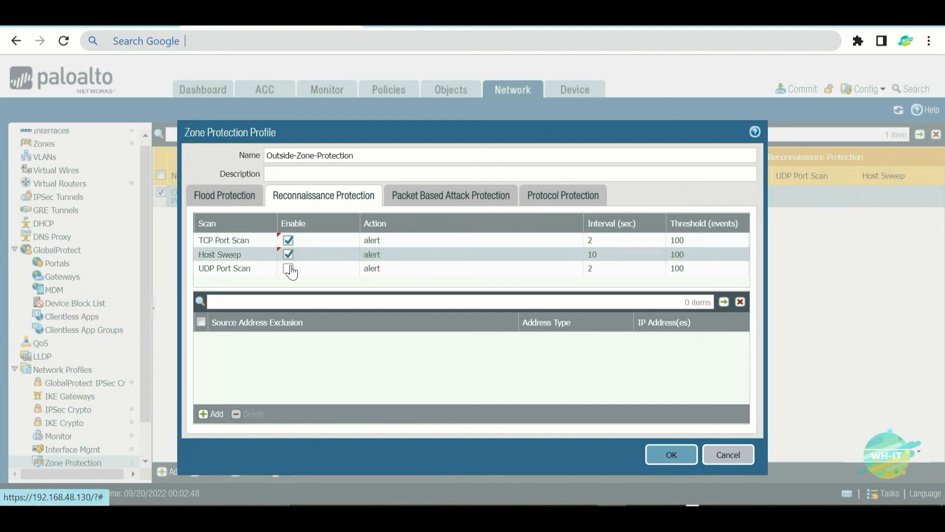
pyautogui.click(289, 269)
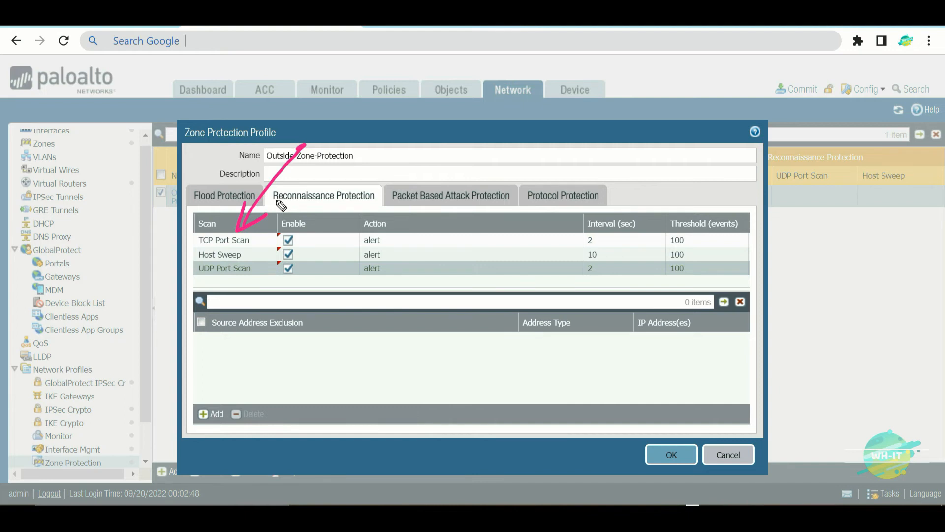
pyautogui.moveTo(198, 290)
pyautogui.mouseDown()
pyautogui.moveTo(143, 368)
pyautogui.moveTo(185, 330)
pyautogui.mouseUp()
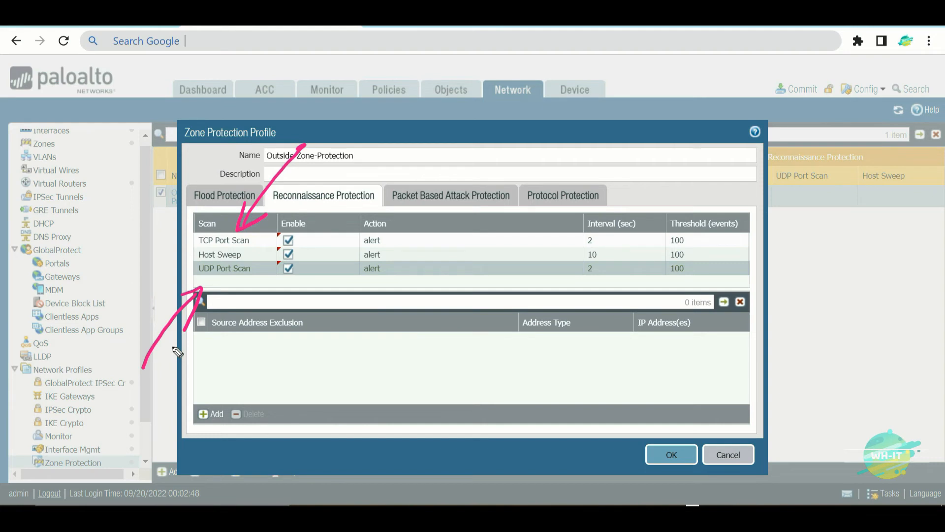
pyautogui.moveTo(195, 258)
pyautogui.mouseDown()
pyautogui.moveTo(95, 302)
pyautogui.moveTo(172, 249)
pyautogui.moveTo(177, 272)
pyautogui.mouseUp()
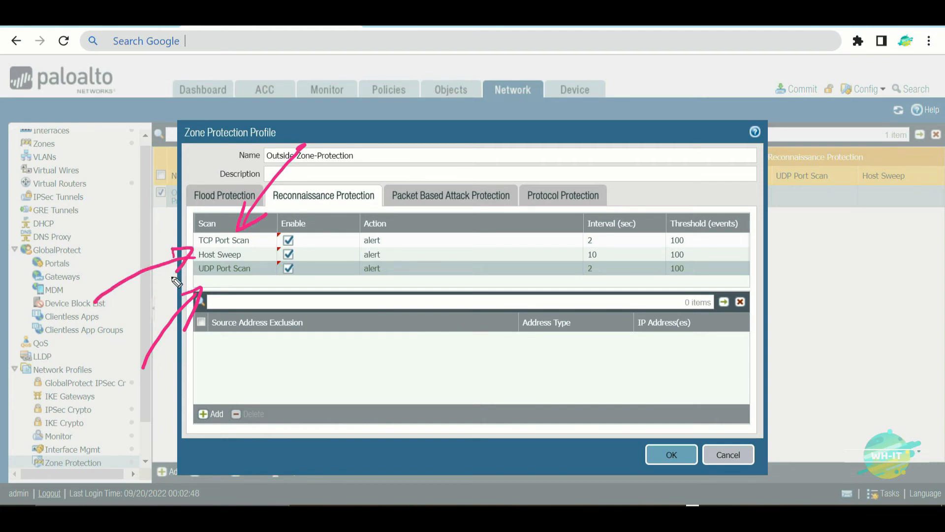
pyautogui.moveTo(520, 178)
pyautogui.mouseDown()
pyautogui.moveTo(536, 317)
pyautogui.moveTo(614, 224)
pyautogui.moveTo(526, 310)
pyautogui.mouseUp()
pyautogui.moveTo(542, 236); pyautogui.dragTo(579, 229)
pyautogui.moveTo(564, 255); pyautogui.dragTo(590, 241)
pyautogui.moveTo(546, 94); pyautogui.dragTo(556, 195)
pyautogui.moveTo(463, 118); pyautogui.dragTo(605, 83)
pyautogui.moveTo(474, 63)
pyautogui.mouseDown()
pyautogui.moveTo(489, 118)
pyautogui.moveTo(508, 47)
pyautogui.mouseUp()
pyautogui.moveTo(507, 46); pyautogui.dragTo(490, 117)
pyautogui.moveTo(404, 81)
pyautogui.mouseDown()
pyautogui.moveTo(374, 98)
pyautogui.moveTo(407, 91)
pyautogui.mouseUp()
pyautogui.moveTo(397, 96); pyautogui.dragTo(450, 50)
pyautogui.moveTo(616, 229); pyautogui.dragTo(788, 186)
pyautogui.moveTo(557, 188)
pyautogui.mouseDown()
pyautogui.moveTo(611, 232)
pyautogui.moveTo(606, 238)
pyautogui.mouseUp()
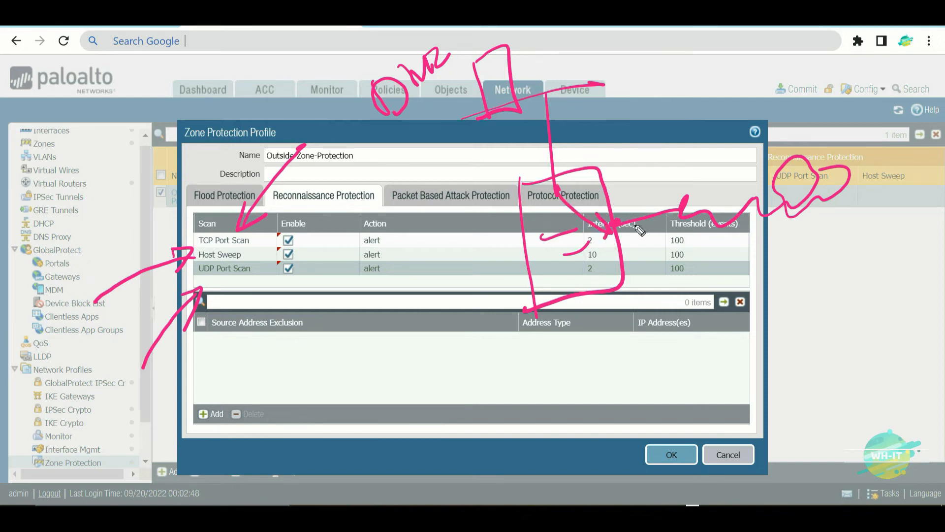
pyautogui.moveTo(864, 47); pyautogui.dragTo(866, 49)
pyautogui.moveTo(860, 153)
pyautogui.mouseDown()
pyautogui.moveTo(881, 97)
pyautogui.moveTo(893, 118)
pyautogui.mouseUp()
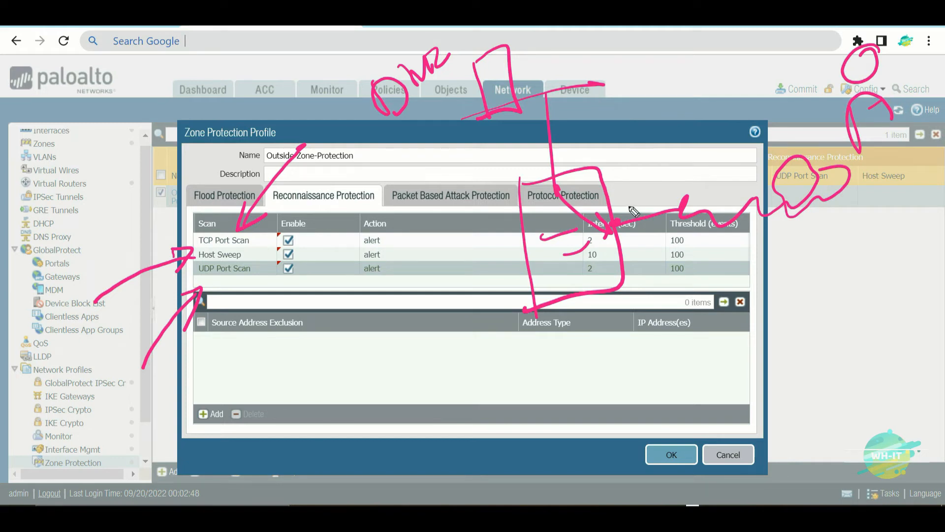
pyautogui.moveTo(626, 188)
pyautogui.mouseDown()
pyautogui.moveTo(620, 207)
pyautogui.moveTo(636, 198)
pyautogui.mouseUp()
pyautogui.moveTo(645, 179); pyautogui.dragTo(660, 193)
pyautogui.moveTo(663, 179)
pyautogui.mouseDown()
pyautogui.moveTo(688, 170)
pyautogui.moveTo(680, 180)
pyautogui.mouseUp()
pyautogui.moveTo(692, 173); pyautogui.dragTo(694, 174)
pyautogui.moveTo(703, 129)
pyautogui.mouseDown()
pyautogui.moveTo(709, 159)
pyautogui.moveTo(733, 147)
pyautogui.moveTo(614, 160)
pyautogui.moveTo(739, 246)
pyautogui.moveTo(770, 143)
pyautogui.mouseUp()
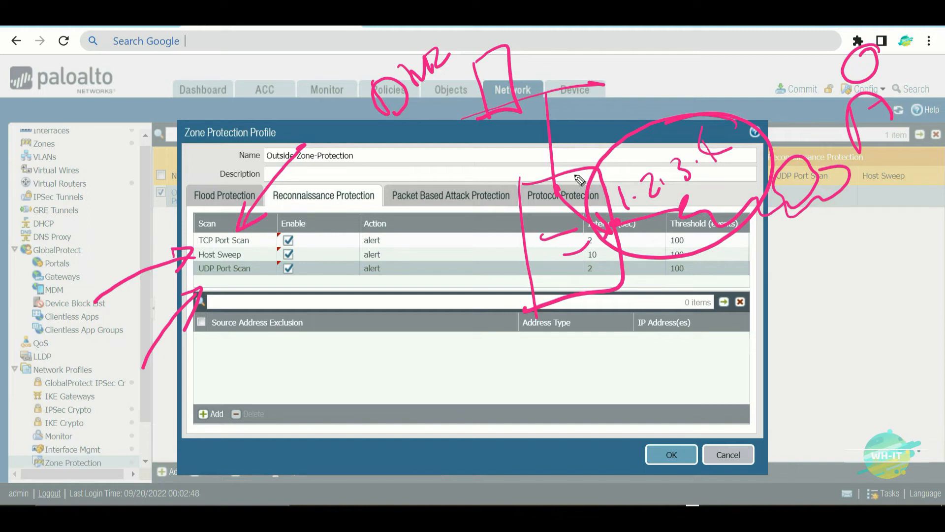
pyautogui.moveTo(712, 67); pyautogui.dragTo(740, 85)
pyautogui.moveTo(734, 43); pyautogui.dragTo(745, 73)
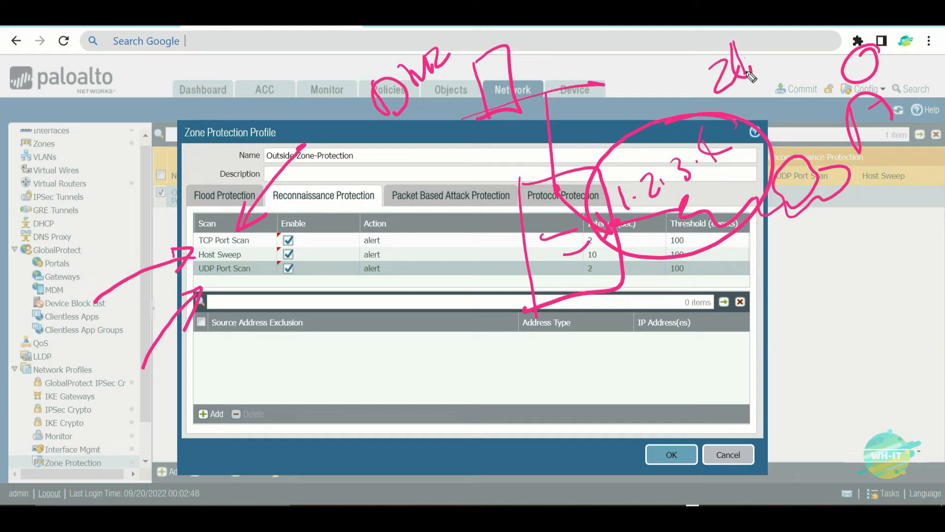
pyautogui.moveTo(595, 95); pyautogui.dragTo(601, 119)
pyautogui.click(609, 113)
pyautogui.moveTo(615, 97)
pyautogui.mouseDown()
pyautogui.moveTo(623, 92)
pyautogui.moveTo(635, 107)
pyautogui.moveTo(656, 98)
pyautogui.moveTo(651, 107)
pyautogui.mouseUp()
pyautogui.click(643, 104)
pyautogui.click(666, 90)
pyautogui.moveTo(680, 54)
pyautogui.mouseDown()
pyautogui.moveTo(672, 76)
pyautogui.moveTo(691, 62)
pyautogui.moveTo(694, 82)
pyautogui.mouseUp()
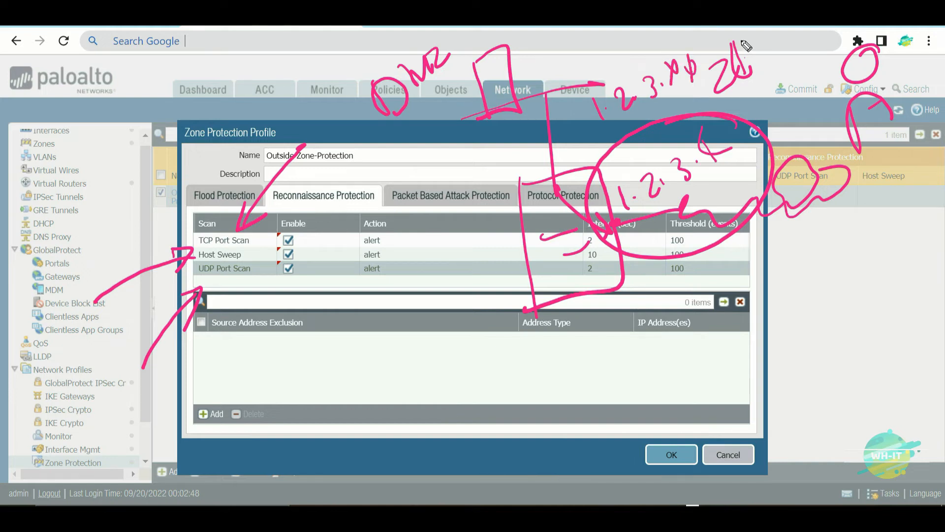
pyautogui.moveTo(742, 34); pyautogui.dragTo(720, 31)
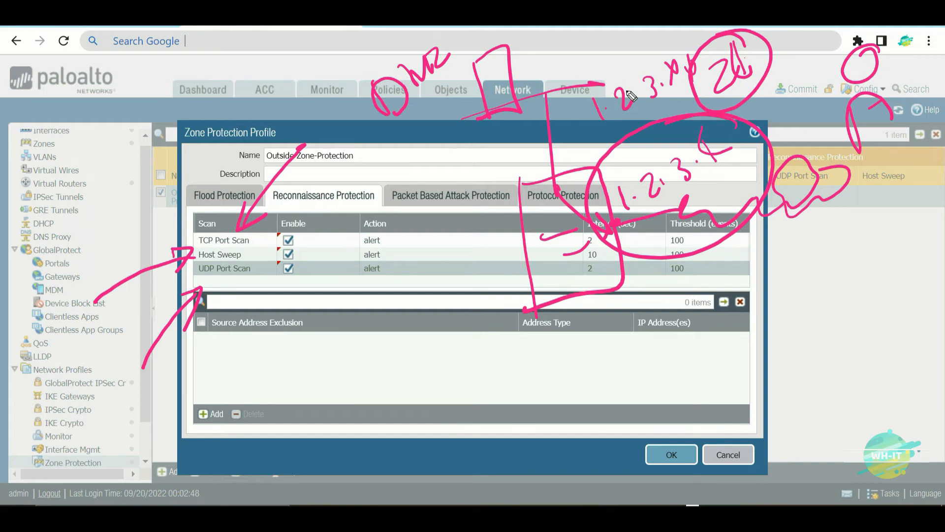
pyautogui.moveTo(258, 254); pyautogui.dragTo(331, 216)
pyautogui.moveTo(264, 235)
pyautogui.mouseDown()
pyautogui.moveTo(256, 253)
pyautogui.moveTo(296, 248)
pyautogui.mouseUp()
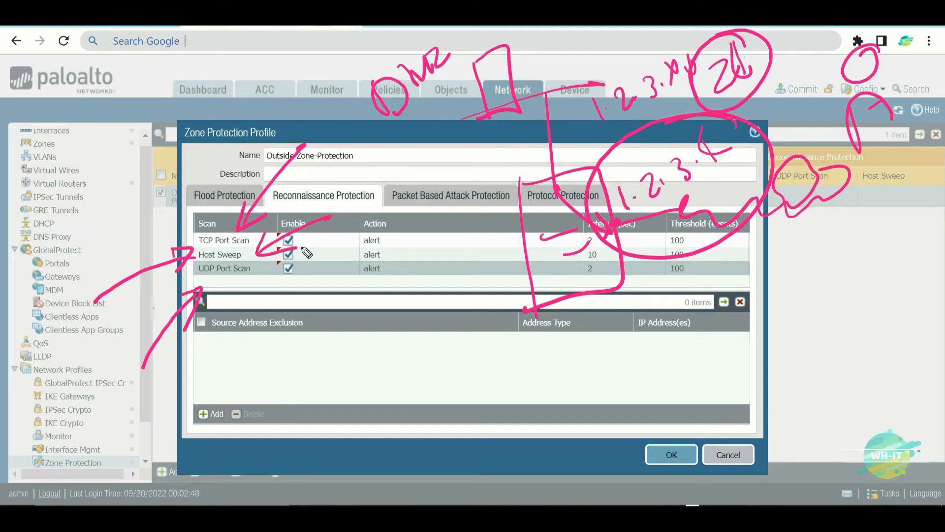
pyautogui.press('e')
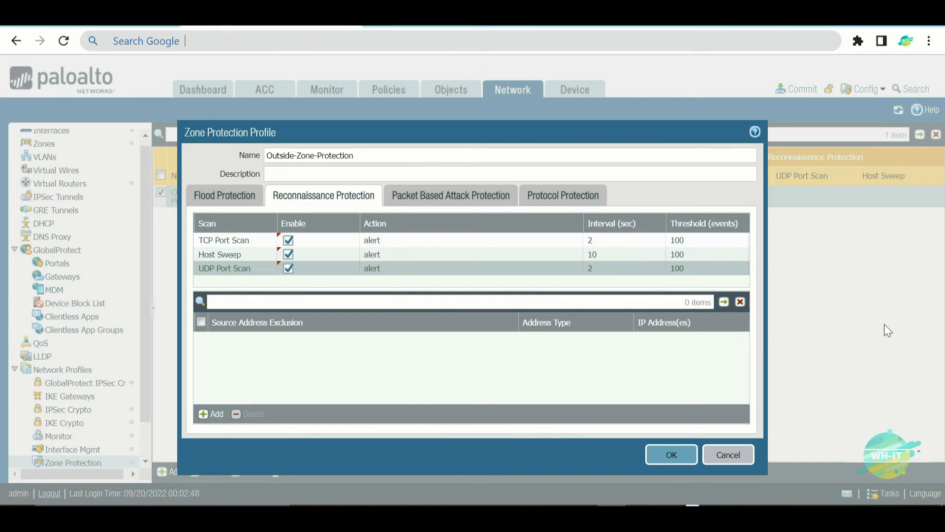
# - Add source address exclusion 'Security-Pen-Testing' for IPv4 address 1.2.10.10/32
pyautogui.click(211, 415)
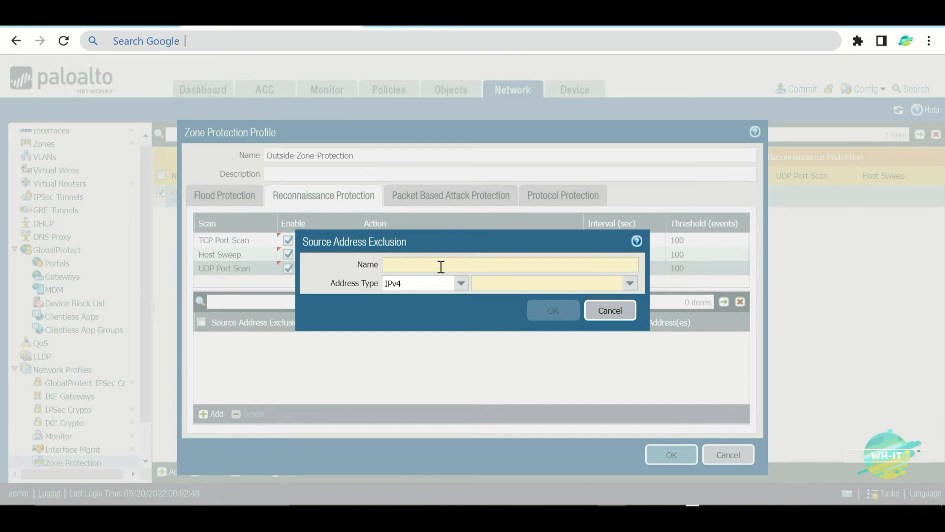
pyautogui.write('Sec')
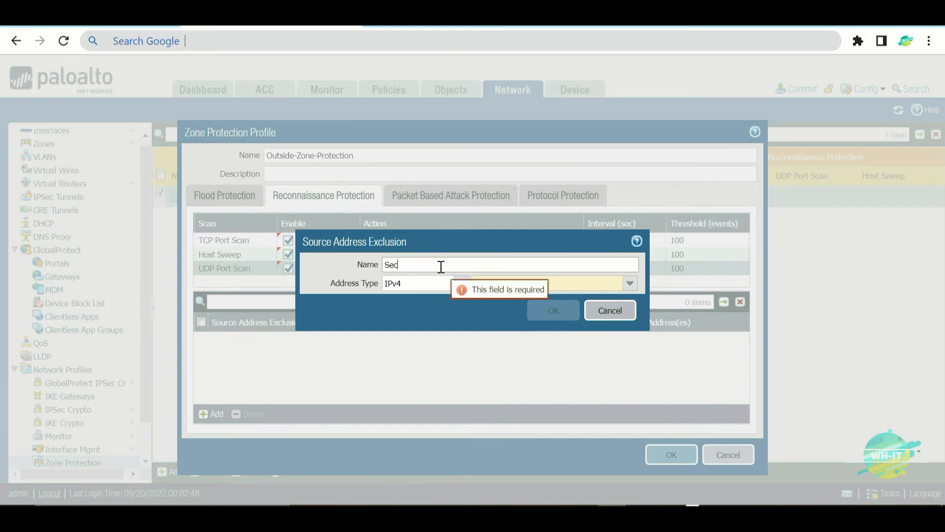
pyautogui.write('urity-Pen-Testing')
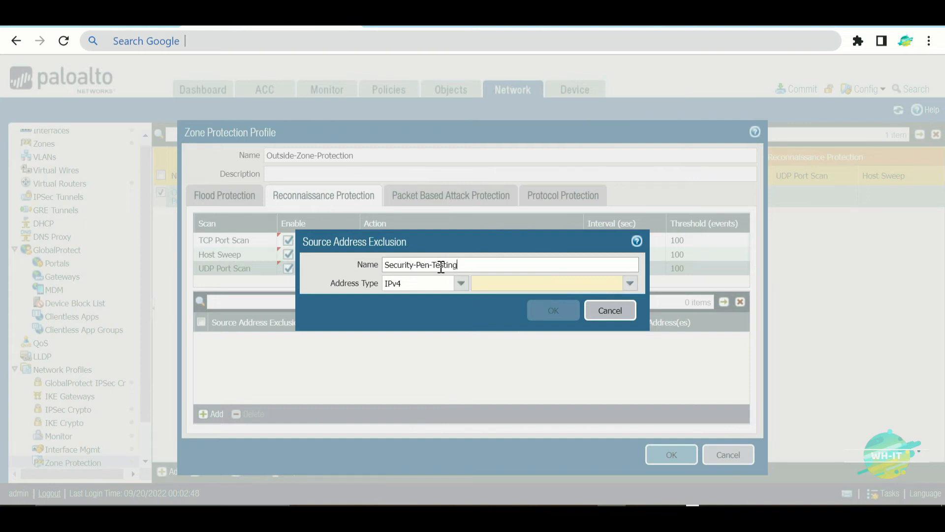
pyautogui.click(521, 285)
pyautogui.write('1.2.10.10/')
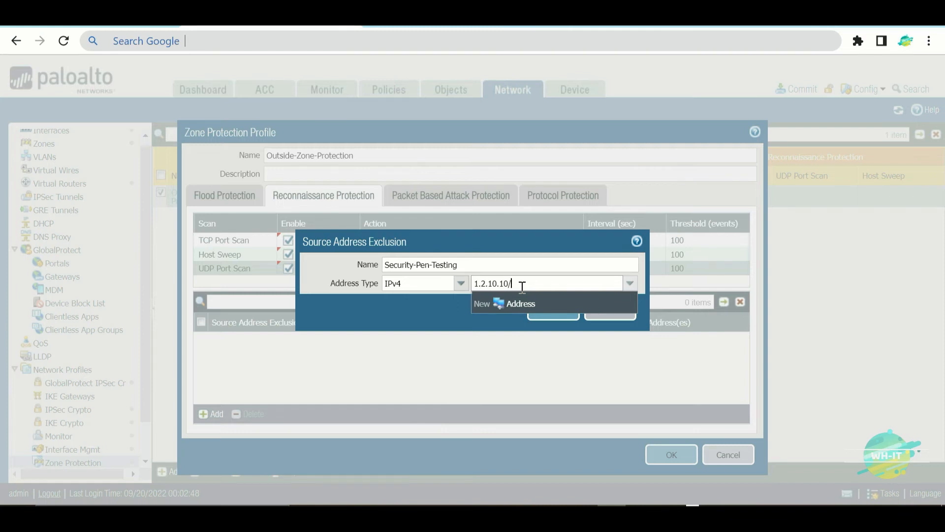
pyautogui.write('32')
pyautogui.click(408, 316)
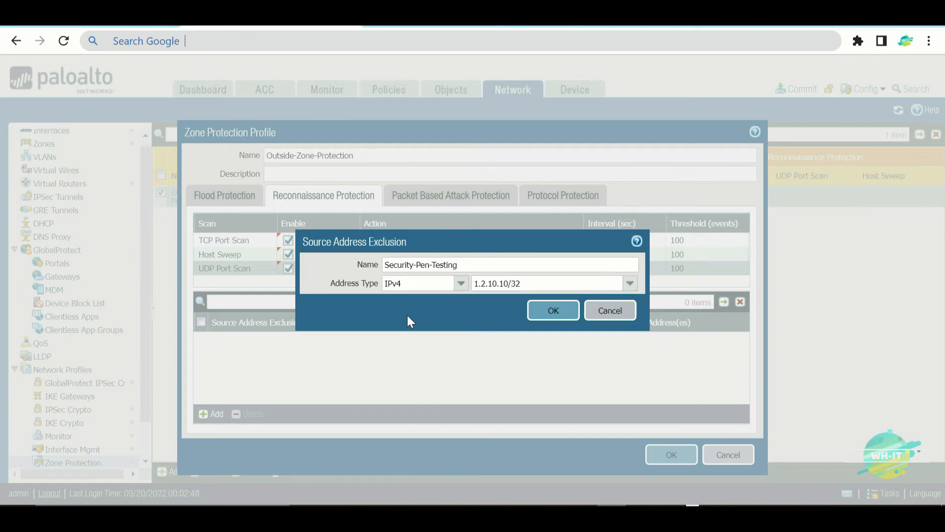
pyautogui.click(555, 311)
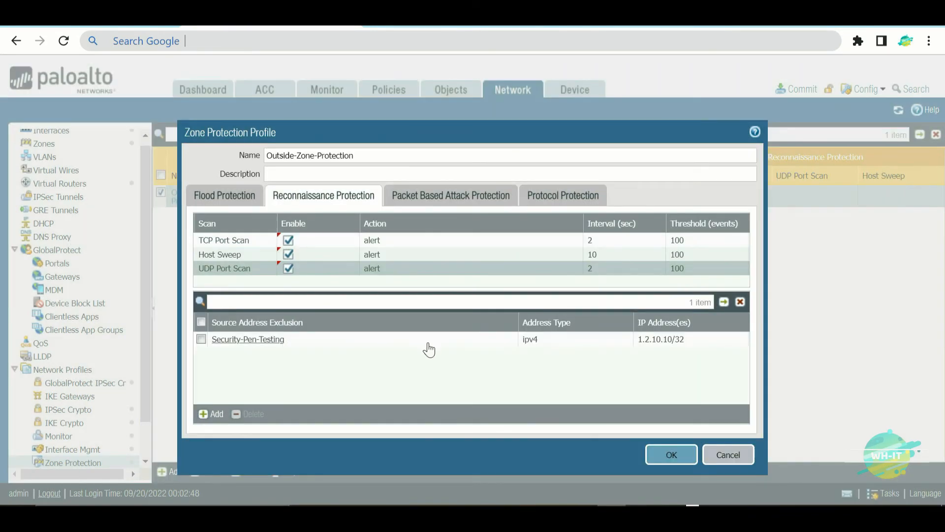
pyautogui.hotkey('ctrl', 'shift', '3')
pyautogui.moveTo(293, 314); pyautogui.dragTo(346, 242)
pyautogui.moveTo(295, 294)
pyautogui.mouseDown()
pyautogui.moveTo(295, 306)
pyautogui.moveTo(312, 309)
pyautogui.mouseUp()
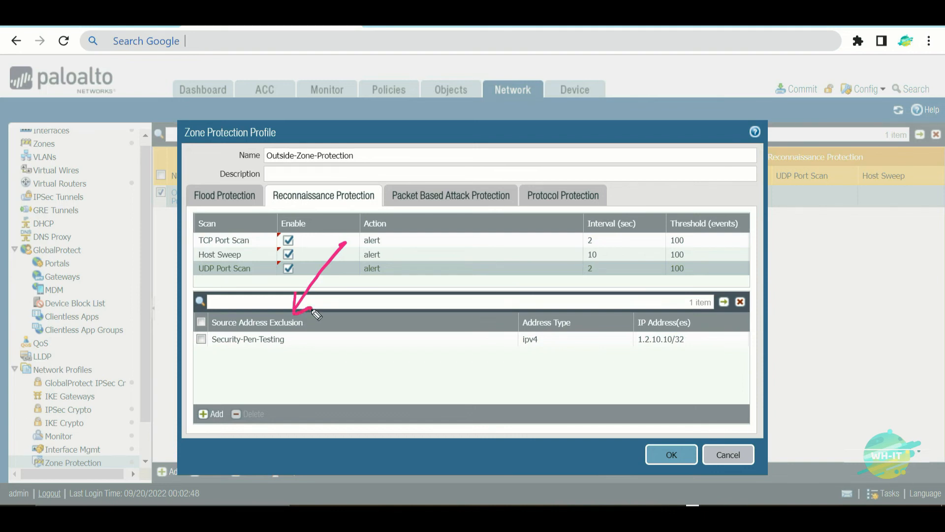
pyautogui.moveTo(129, 428)
pyautogui.mouseDown()
pyautogui.moveTo(210, 359)
pyautogui.moveTo(220, 391)
pyautogui.mouseUp()
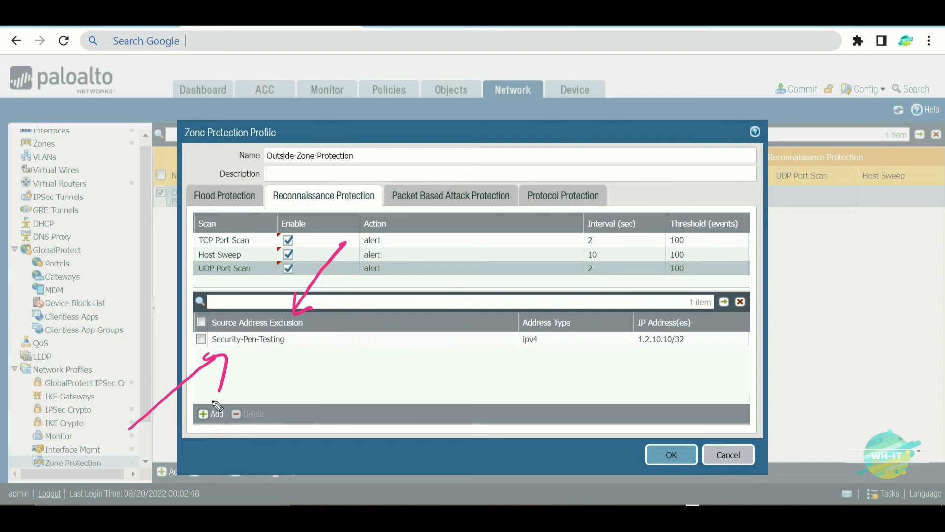
pyautogui.moveTo(291, 326)
pyautogui.mouseDown()
pyautogui.moveTo(209, 317)
pyautogui.moveTo(286, 393)
pyautogui.moveTo(253, 306)
pyautogui.mouseUp()
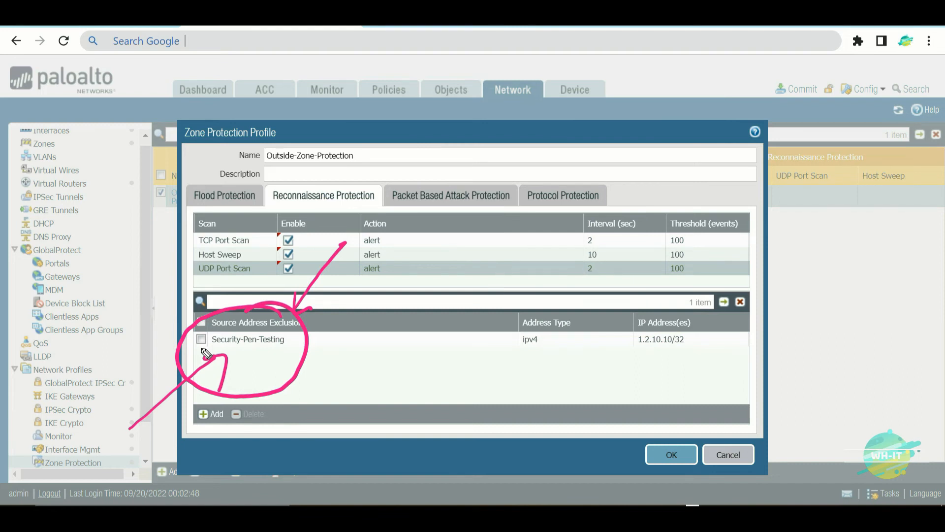
pyautogui.press('e')
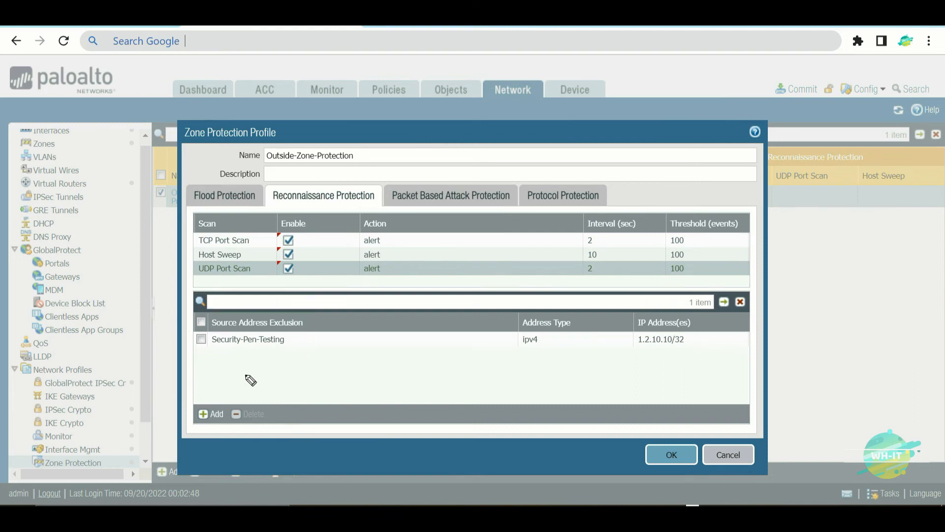
pyautogui.click(435, 202)
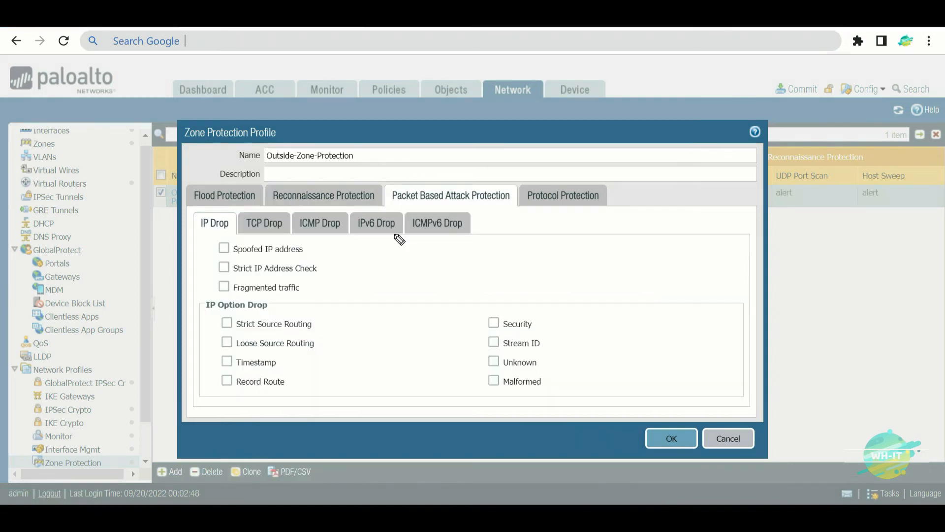
pyautogui.moveTo(376, 206); pyautogui.dragTo(536, 201)
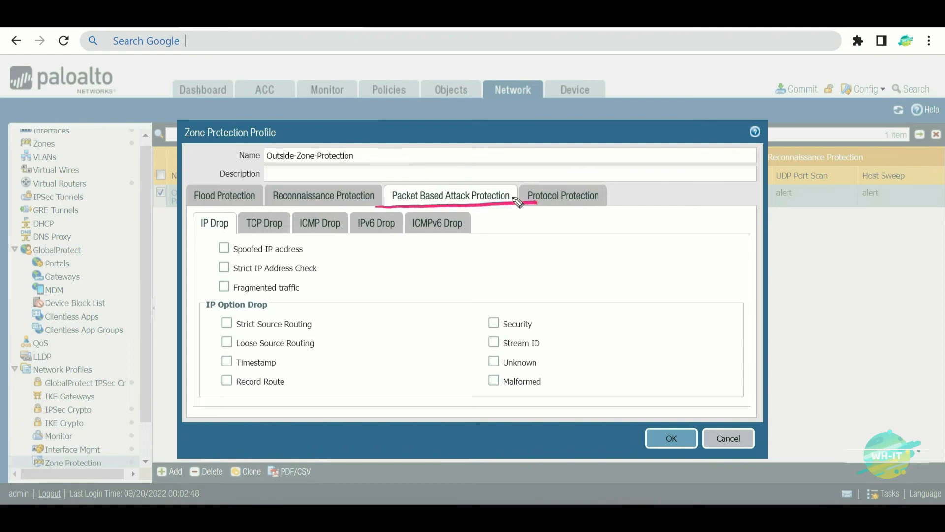
pyautogui.moveTo(155, 248)
pyautogui.mouseDown()
pyautogui.moveTo(180, 235)
pyautogui.moveTo(186, 248)
pyautogui.mouseUp()
pyautogui.moveTo(288, 176)
pyautogui.mouseDown()
pyautogui.moveTo(271, 204)
pyautogui.moveTo(358, 178)
pyautogui.moveTo(354, 197)
pyautogui.mouseUp()
pyautogui.moveTo(339, 272)
pyautogui.mouseDown()
pyautogui.moveTo(381, 239)
pyautogui.moveTo(375, 267)
pyautogui.moveTo(417, 270)
pyautogui.moveTo(447, 240)
pyautogui.moveTo(446, 268)
pyautogui.mouseUp()
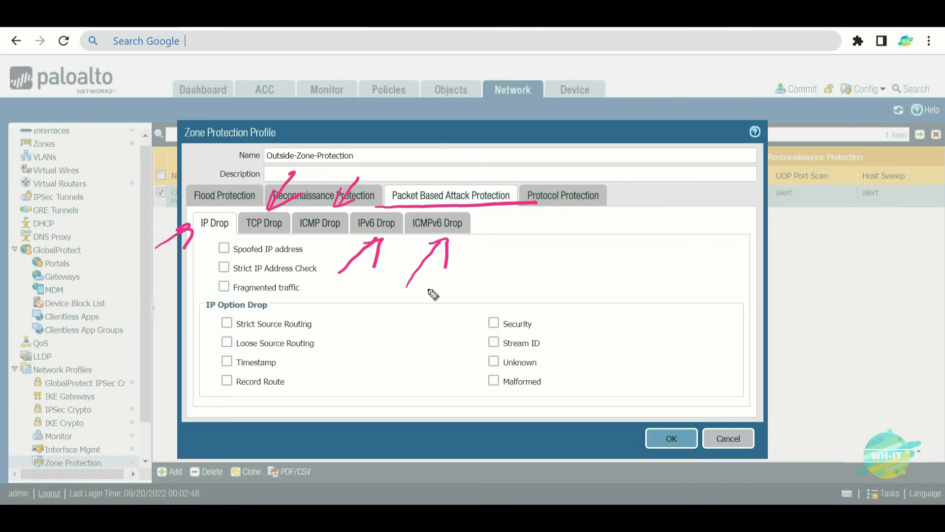
pyautogui.press('e')
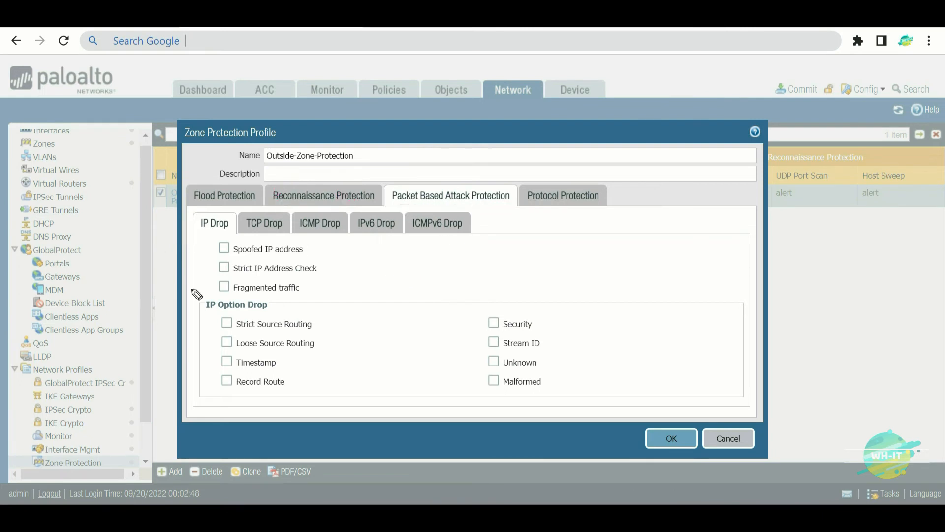
pyautogui.moveTo(228, 212); pyautogui.dragTo(274, 123)
pyautogui.moveTo(227, 187); pyautogui.dragTo(250, 204)
pyautogui.moveTo(445, 188); pyautogui.dragTo(517, 97)
pyautogui.moveTo(449, 157); pyautogui.dragTo(477, 184)
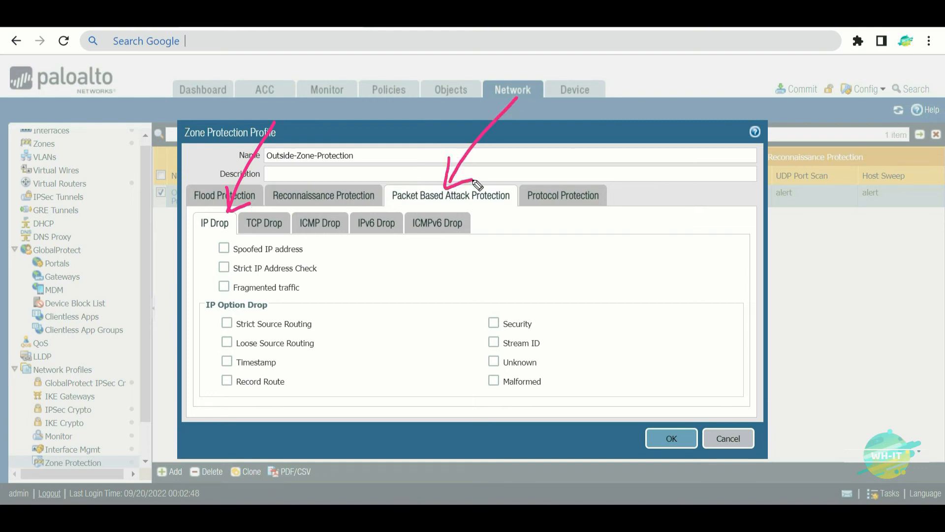
pyautogui.moveTo(220, 250); pyautogui.dragTo(142, 319)
pyautogui.click(199, 249)
pyautogui.moveTo(200, 251); pyautogui.dragTo(211, 274)
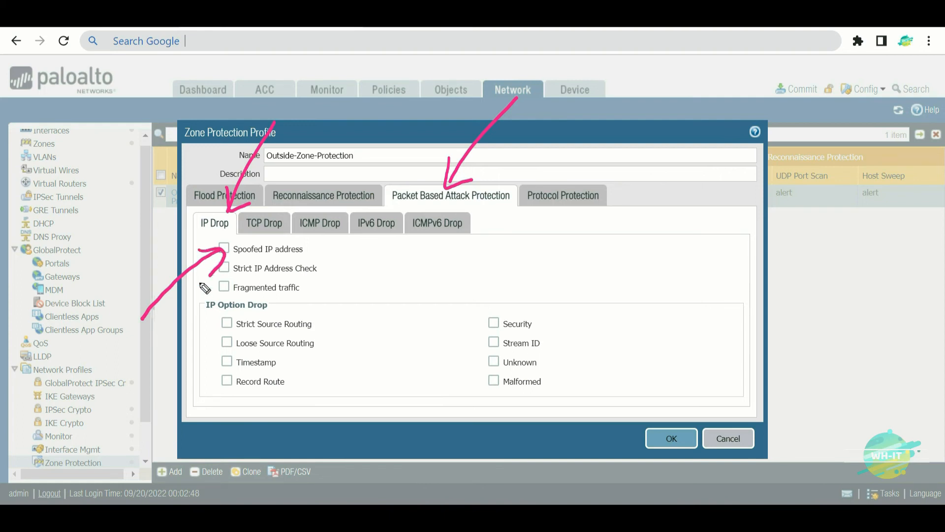
pyautogui.press('e')
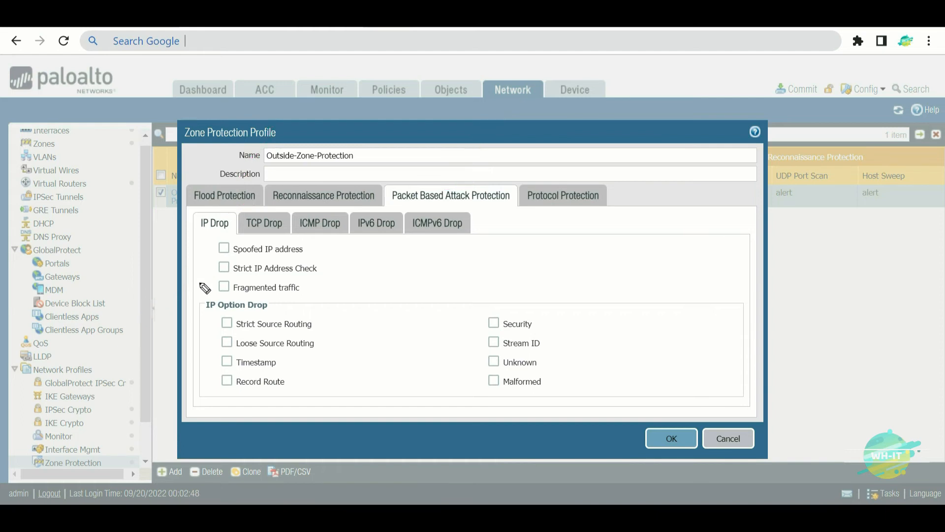
pyautogui.moveTo(562, 275)
pyautogui.mouseDown()
pyautogui.moveTo(562, 190)
pyautogui.moveTo(626, 274)
pyautogui.moveTo(562, 277)
pyautogui.mouseUp()
pyautogui.moveTo(566, 240)
pyautogui.mouseDown()
pyautogui.moveTo(822, 205)
pyautogui.moveTo(790, 197)
pyautogui.mouseUp()
pyautogui.moveTo(571, 228); pyautogui.dragTo(486, 250)
pyautogui.moveTo(470, 138)
pyautogui.mouseDown()
pyautogui.moveTo(485, 335)
pyautogui.moveTo(476, 352)
pyautogui.mouseUp()
pyautogui.moveTo(379, 160); pyautogui.dragTo(485, 137)
pyautogui.moveTo(413, 360); pyautogui.dragTo(477, 345)
pyautogui.moveTo(347, 351)
pyautogui.mouseDown()
pyautogui.moveTo(363, 410)
pyautogui.moveTo(402, 387)
pyautogui.moveTo(361, 409)
pyautogui.mouseUp()
pyautogui.moveTo(347, 435); pyautogui.dragTo(434, 390)
pyautogui.moveTo(328, 216)
pyautogui.mouseDown()
pyautogui.moveTo(348, 147)
pyautogui.moveTo(333, 207)
pyautogui.moveTo(389, 186)
pyautogui.mouseUp()
pyautogui.moveTo(252, 261)
pyautogui.mouseDown()
pyautogui.moveTo(246, 295)
pyautogui.moveTo(266, 262)
pyautogui.mouseUp()
pyautogui.moveTo(277, 294)
pyautogui.mouseDown()
pyautogui.moveTo(339, 249)
pyautogui.moveTo(345, 273)
pyautogui.moveTo(366, 222)
pyautogui.moveTo(399, 223)
pyautogui.moveTo(413, 194)
pyautogui.mouseUp()
pyautogui.moveTo(435, 390)
pyautogui.mouseDown()
pyautogui.moveTo(444, 426)
pyautogui.moveTo(451, 393)
pyautogui.moveTo(471, 391)
pyautogui.moveTo(495, 406)
pyautogui.mouseUp()
pyautogui.moveTo(806, 181); pyautogui.dragTo(878, 83)
pyautogui.moveTo(887, 35); pyautogui.dragTo(892, 38)
pyautogui.moveTo(887, 123)
pyautogui.mouseDown()
pyautogui.moveTo(888, 73)
pyautogui.moveTo(909, 104)
pyautogui.mouseUp()
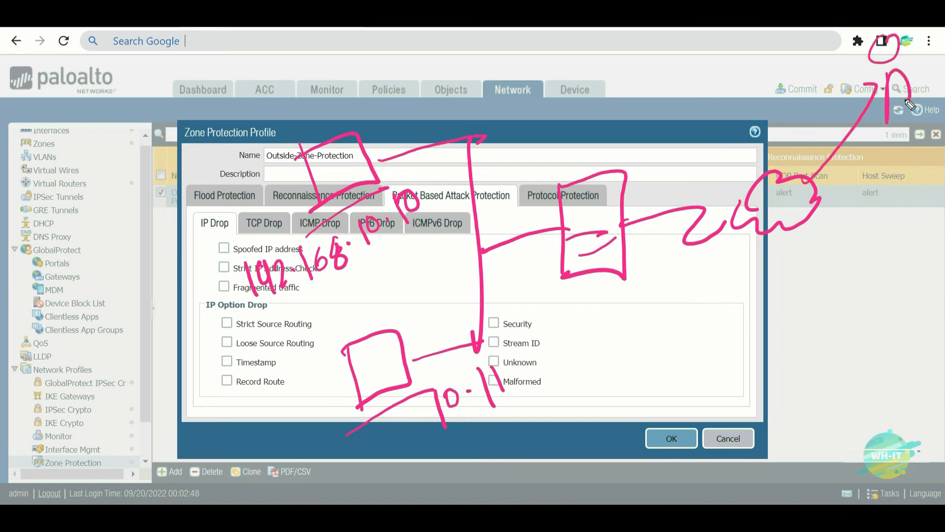
pyautogui.click(762, 69)
pyautogui.moveTo(748, 58)
pyautogui.mouseDown()
pyautogui.moveTo(749, 83)
pyautogui.moveTo(797, 71)
pyautogui.moveTo(843, 42)
pyautogui.mouseUp()
pyautogui.click(801, 49)
pyautogui.click(836, 46)
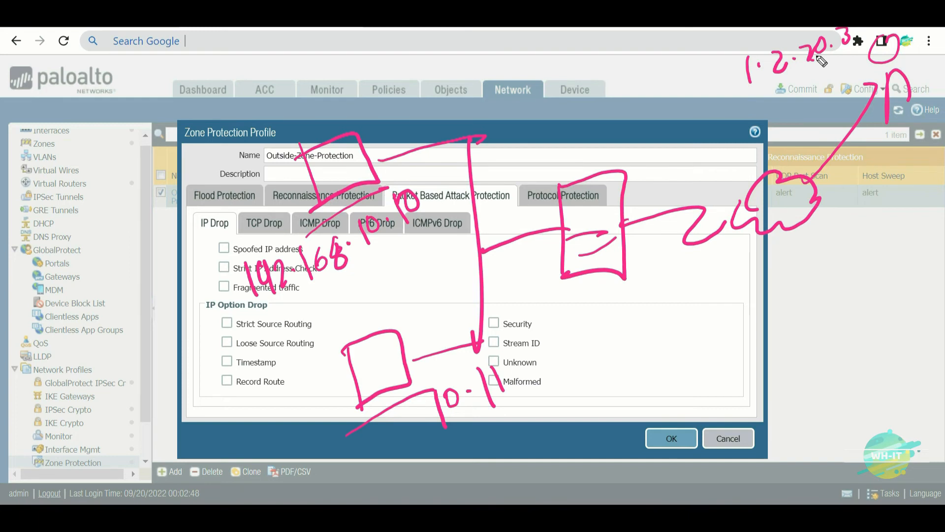
pyautogui.moveTo(626, 222); pyautogui.dragTo(623, 230)
pyautogui.moveTo(636, 196)
pyautogui.mouseDown()
pyautogui.moveTo(634, 210)
pyautogui.moveTo(657, 182)
pyautogui.moveTo(663, 203)
pyautogui.moveTo(681, 191)
pyautogui.mouseUp()
pyautogui.click(640, 198)
pyautogui.moveTo(701, 147)
pyautogui.mouseDown()
pyautogui.moveTo(703, 164)
pyautogui.moveTo(727, 156)
pyautogui.mouseUp()
pyautogui.moveTo(717, 151); pyautogui.dragTo(715, 183)
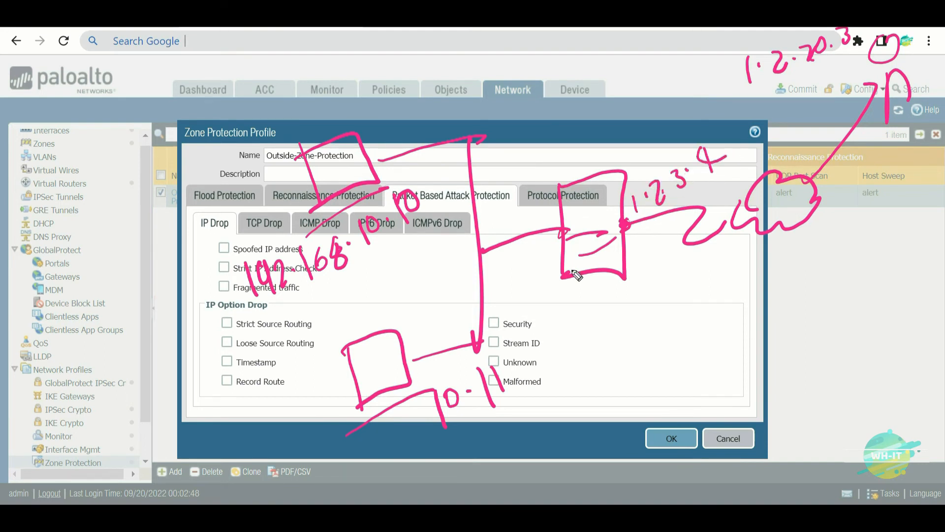
pyautogui.moveTo(632, 230); pyautogui.dragTo(704, 192)
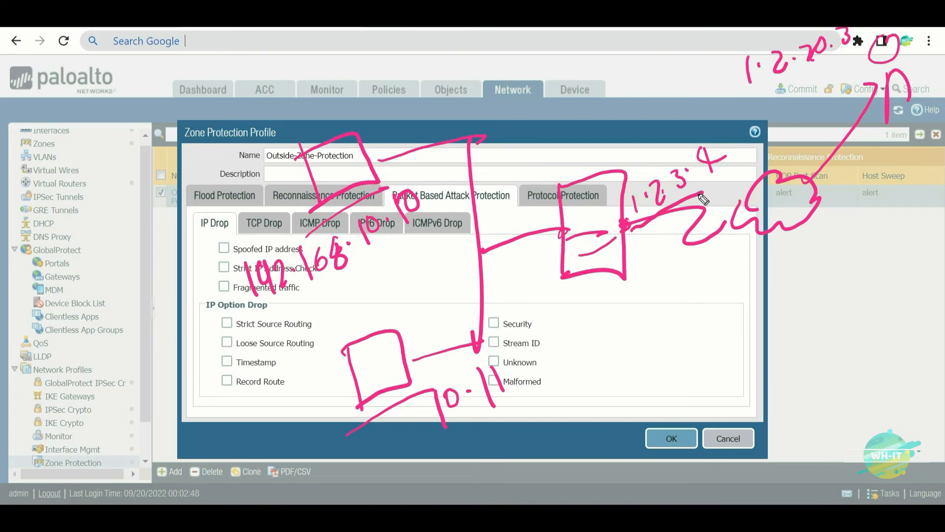
pyautogui.moveTo(581, 190); pyautogui.dragTo(572, 98)
pyautogui.moveTo(512, 117); pyautogui.dragTo(600, 84)
pyautogui.moveTo(463, 57)
pyautogui.mouseDown()
pyautogui.moveTo(468, 93)
pyautogui.moveTo(498, 72)
pyautogui.moveTo(517, 81)
pyautogui.moveTo(568, 39)
pyautogui.moveTo(607, 32)
pyautogui.moveTo(611, 45)
pyautogui.mouseUp()
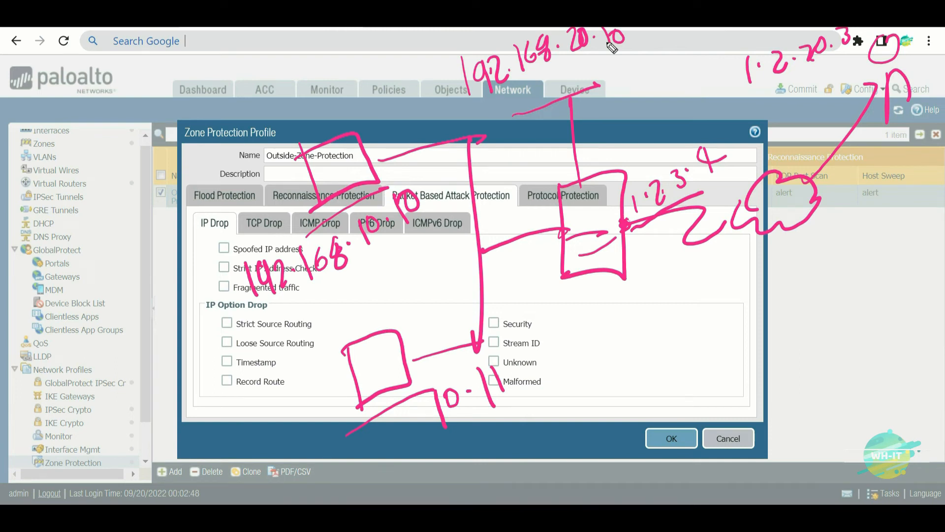
pyautogui.moveTo(724, 141)
pyautogui.mouseDown()
pyautogui.moveTo(640, 150)
pyautogui.moveTo(699, 234)
pyautogui.moveTo(709, 126)
pyautogui.mouseUp()
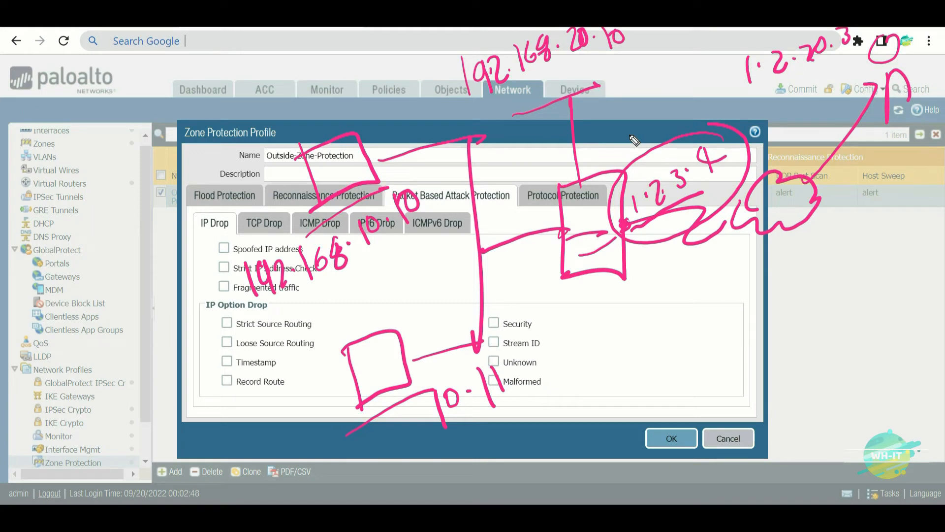
pyautogui.moveTo(769, 261); pyautogui.dragTo(762, 299)
pyautogui.click(779, 269)
pyautogui.moveTo(790, 256); pyautogui.dragTo(794, 285)
pyautogui.moveTo(813, 245)
pyautogui.mouseDown()
pyautogui.moveTo(816, 280)
pyautogui.moveTo(827, 258)
pyautogui.moveTo(832, 266)
pyautogui.mouseUp()
pyautogui.click(836, 249)
pyautogui.moveTo(844, 230)
pyautogui.mouseDown()
pyautogui.moveTo(843, 250)
pyautogui.moveTo(878, 240)
pyautogui.mouseUp()
pyautogui.click(881, 220)
pyautogui.moveTo(886, 200)
pyautogui.mouseDown()
pyautogui.moveTo(886, 221)
pyautogui.moveTo(892, 197)
pyautogui.moveTo(902, 207)
pyautogui.moveTo(912, 187)
pyautogui.mouseUp()
pyautogui.click(895, 206)
pyautogui.moveTo(102, 265); pyautogui.dragTo(287, 194)
pyautogui.moveTo(257, 197); pyautogui.dragTo(286, 212)
pyautogui.moveTo(757, 323); pyautogui.dragTo(763, 364)
pyautogui.moveTo(759, 323)
pyautogui.mouseDown()
pyautogui.moveTo(782, 345)
pyautogui.moveTo(764, 365)
pyautogui.mouseUp()
pyautogui.click(794, 320)
pyautogui.click(803, 329)
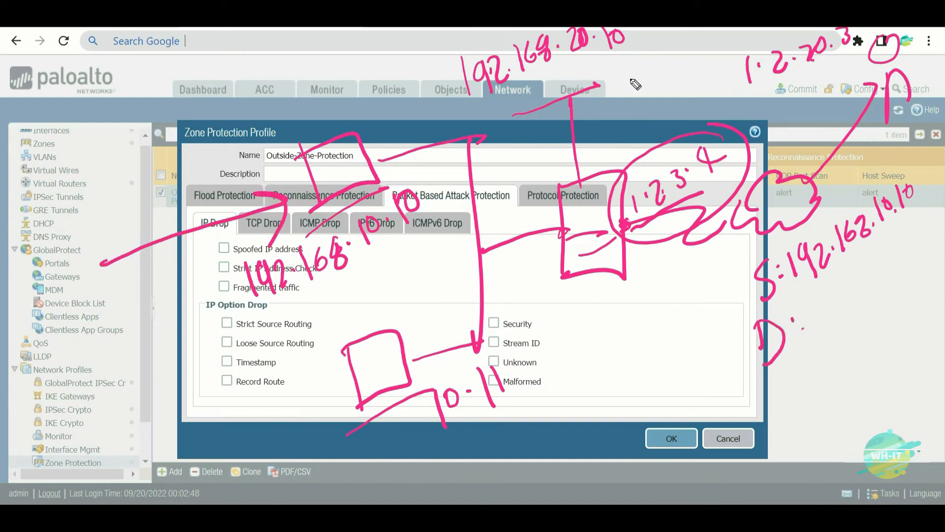
pyautogui.moveTo(808, 301)
pyautogui.mouseDown()
pyautogui.moveTo(810, 323)
pyautogui.moveTo(846, 308)
pyautogui.moveTo(850, 320)
pyautogui.mouseUp()
pyautogui.click(856, 297)
pyautogui.moveTo(868, 261)
pyautogui.mouseDown()
pyautogui.moveTo(867, 296)
pyautogui.moveTo(886, 296)
pyautogui.mouseUp()
pyautogui.click(900, 272)
pyautogui.moveTo(905, 255); pyautogui.dragTo(917, 277)
pyautogui.moveTo(919, 256); pyautogui.dragTo(934, 259)
pyautogui.moveTo(935, 235); pyautogui.dragTo(936, 236)
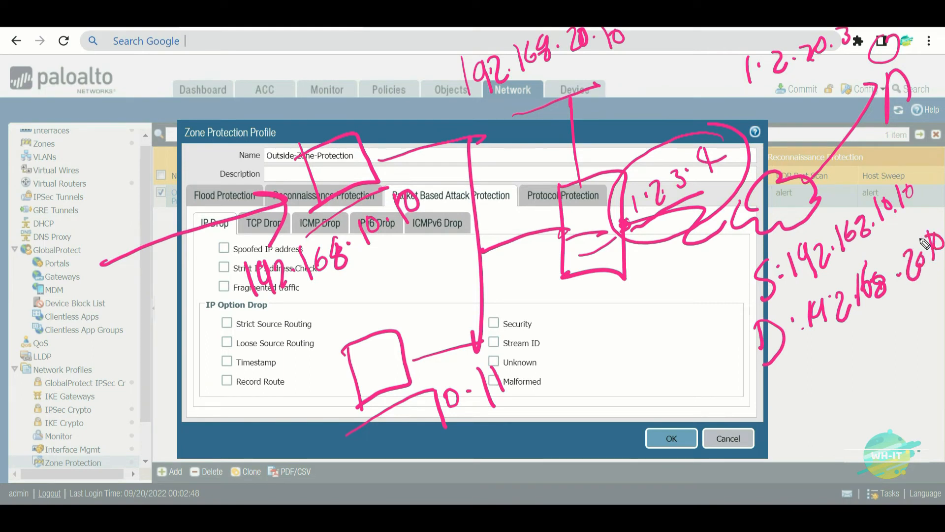
pyautogui.moveTo(635, 217); pyautogui.dragTo(583, 188)
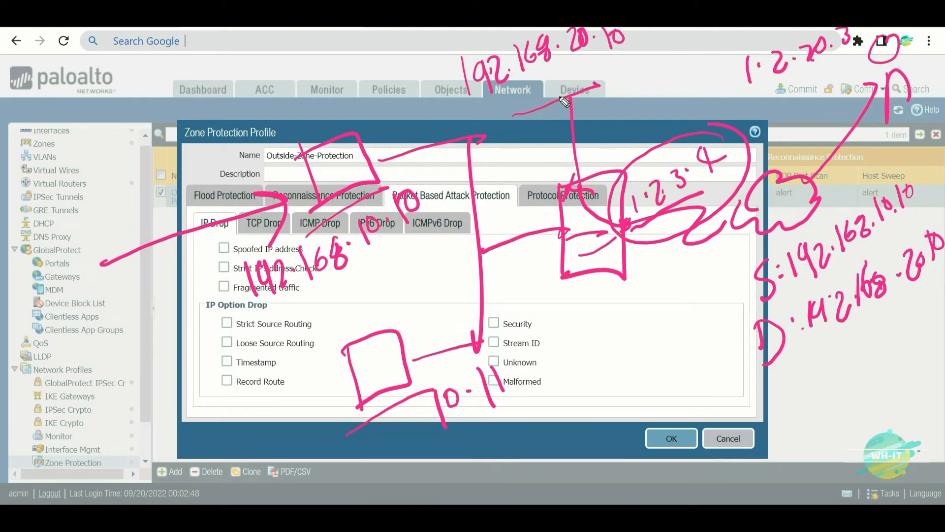
pyautogui.moveTo(571, 99)
pyautogui.mouseDown()
pyautogui.moveTo(569, 148)
pyautogui.moveTo(503, 241)
pyautogui.moveTo(512, 260)
pyautogui.mouseUp()
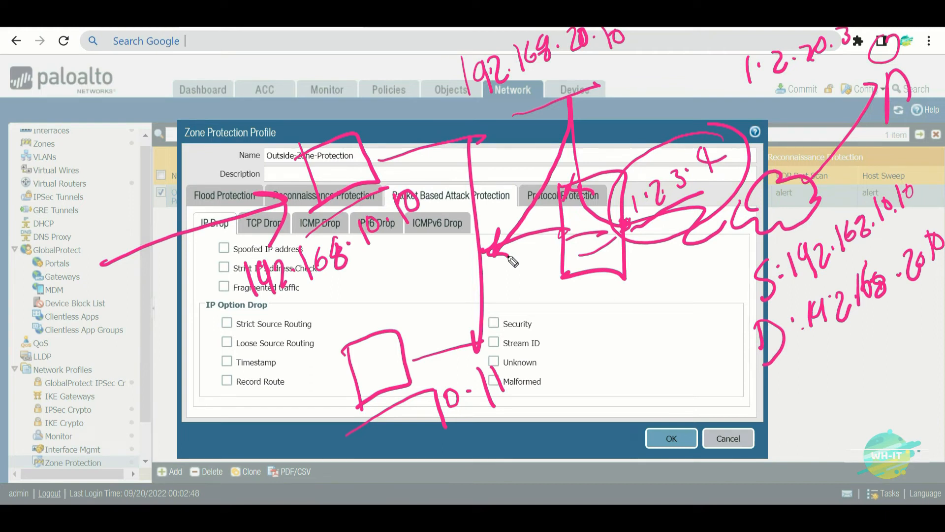
pyautogui.moveTo(595, 330)
pyautogui.mouseDown()
pyautogui.moveTo(600, 371)
pyautogui.moveTo(620, 320)
pyautogui.moveTo(645, 295)
pyautogui.moveTo(664, 318)
pyautogui.moveTo(615, 401)
pyautogui.moveTo(580, 304)
pyautogui.moveTo(641, 272)
pyautogui.mouseUp()
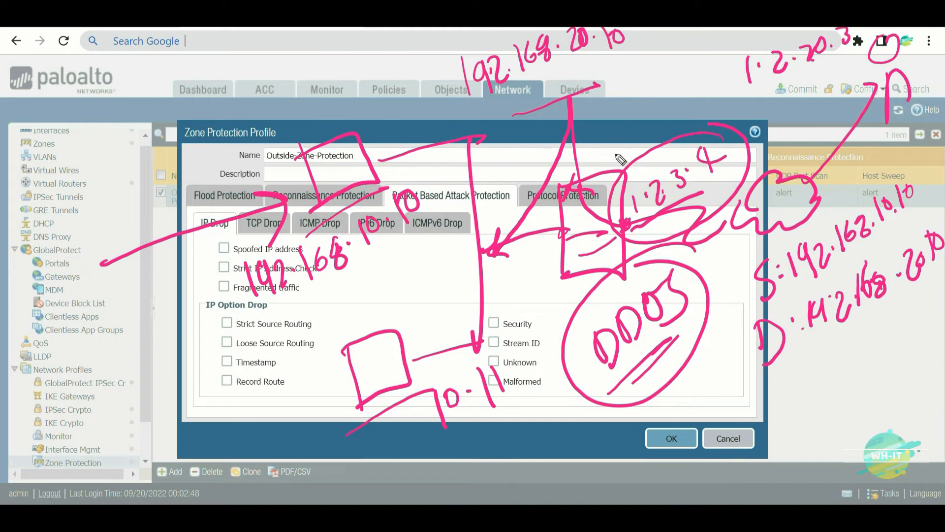
pyautogui.moveTo(182, 254); pyautogui.dragTo(235, 247)
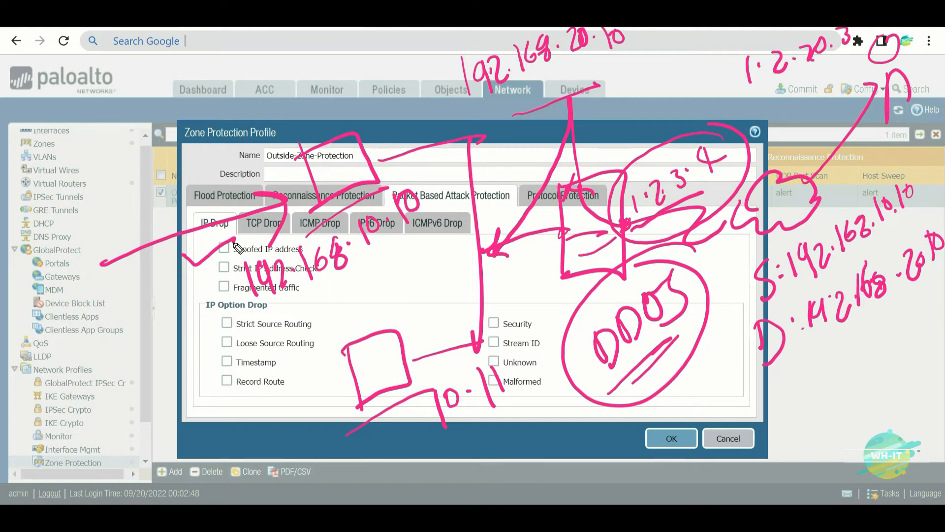
pyautogui.moveTo(815, 118)
pyautogui.mouseDown()
pyautogui.moveTo(788, 150)
pyautogui.moveTo(625, 199)
pyautogui.mouseUp()
pyautogui.moveTo(574, 180); pyautogui.dragTo(590, 214)
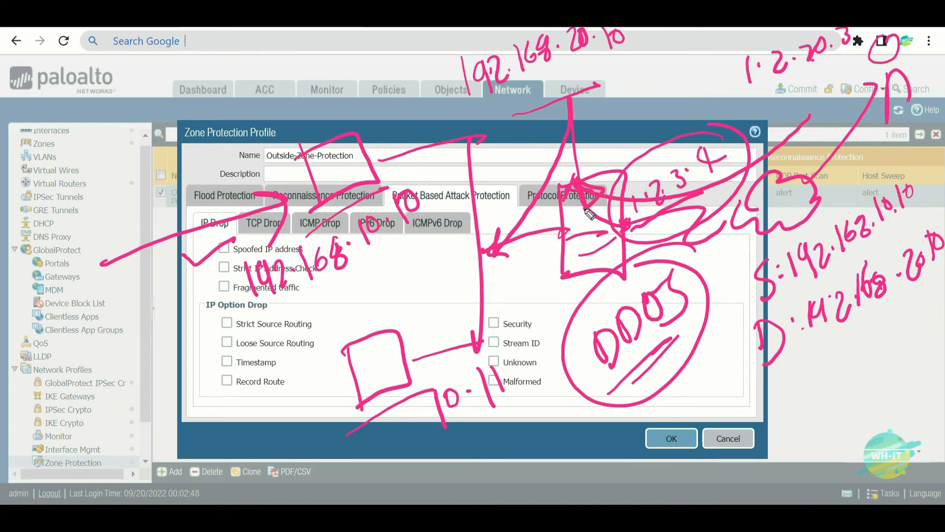
pyautogui.moveTo(595, 125); pyautogui.dragTo(759, 133)
pyautogui.moveTo(724, 108); pyautogui.dragTo(712, 172)
pyautogui.moveTo(562, 96)
pyautogui.mouseDown()
pyautogui.moveTo(561, 118)
pyautogui.moveTo(487, 289)
pyautogui.mouseUp()
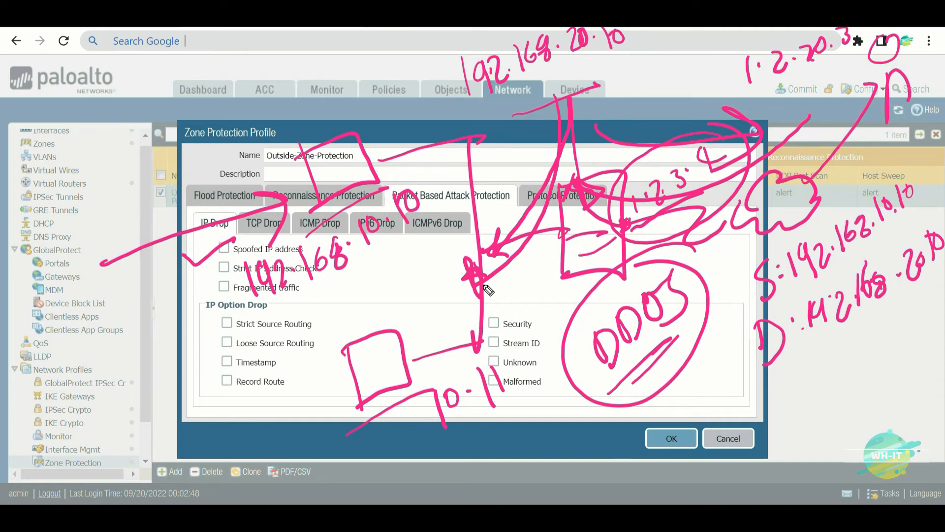
pyautogui.press('Escape')
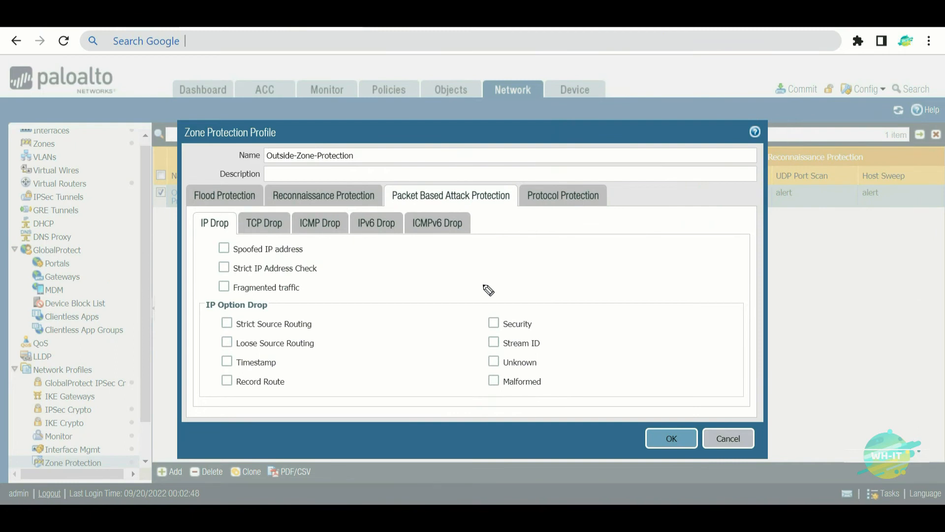
# - Check Spoofed IP address, then sketch a firewall box with traffic lines and inside/outside labels
pyautogui.click(224, 249)
pyautogui.moveTo(562, 148)
pyautogui.mouseDown()
pyautogui.moveTo(565, 226)
pyautogui.moveTo(645, 196)
pyautogui.moveTo(561, 224)
pyautogui.mouseUp()
pyautogui.moveTo(554, 174); pyautogui.dragTo(467, 202)
pyautogui.moveTo(512, 152)
pyautogui.mouseDown()
pyautogui.moveTo(520, 171)
pyautogui.moveTo(542, 176)
pyautogui.moveTo(551, 157)
pyautogui.mouseUp()
pyautogui.moveTo(640, 170)
pyautogui.mouseDown()
pyautogui.moveTo(689, 146)
pyautogui.moveTo(674, 129)
pyautogui.moveTo(688, 131)
pyautogui.moveTo(709, 89)
pyautogui.mouseUp()
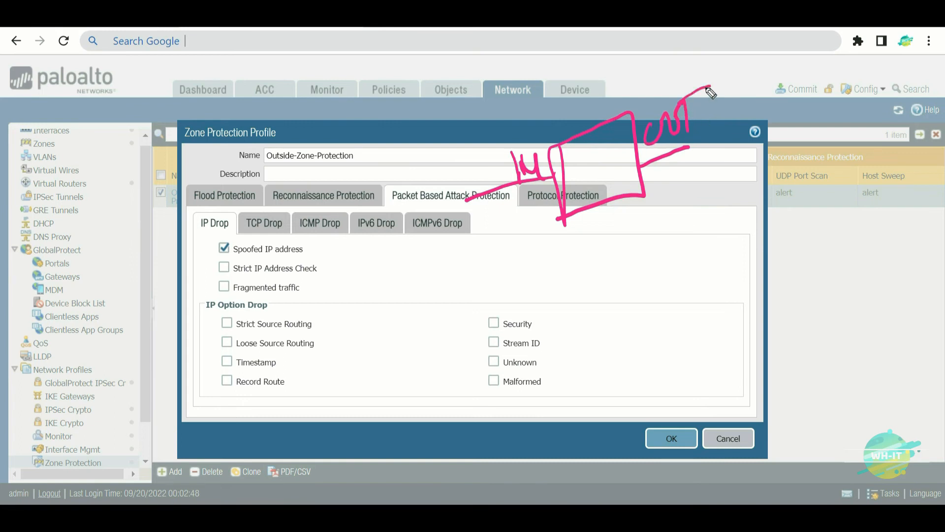
# - Annotate the sketch with arrows, a return path and a circled crossing point, then clear annotations
pyautogui.moveTo(367, 232)
pyautogui.mouseDown()
pyautogui.moveTo(528, 198)
pyautogui.moveTo(524, 239)
pyautogui.moveTo(419, 285)
pyautogui.moveTo(454, 289)
pyautogui.mouseUp()
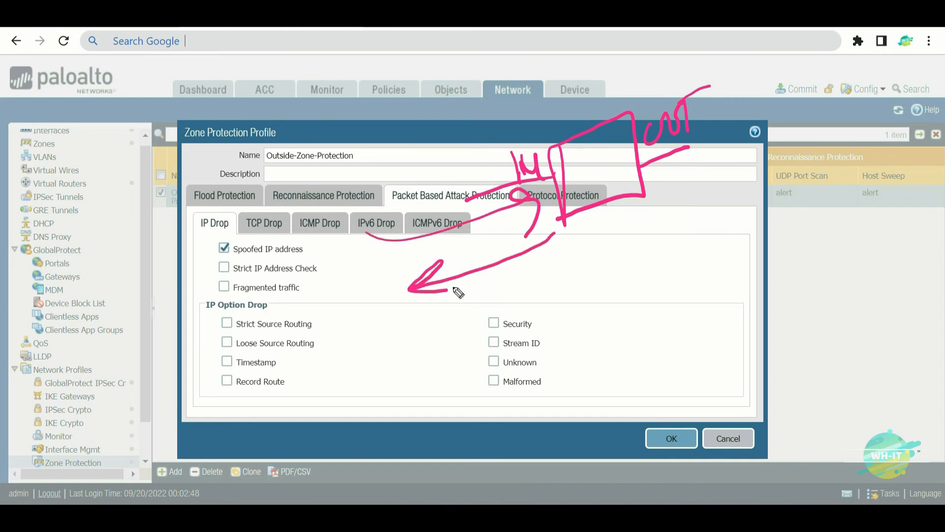
pyautogui.moveTo(549, 249)
pyautogui.mouseDown()
pyautogui.moveTo(712, 187)
pyautogui.moveTo(730, 246)
pyautogui.mouseUp()
pyautogui.moveTo(565, 148)
pyautogui.mouseDown()
pyautogui.moveTo(554, 147)
pyautogui.moveTo(544, 190)
pyautogui.moveTo(571, 150)
pyautogui.mouseUp()
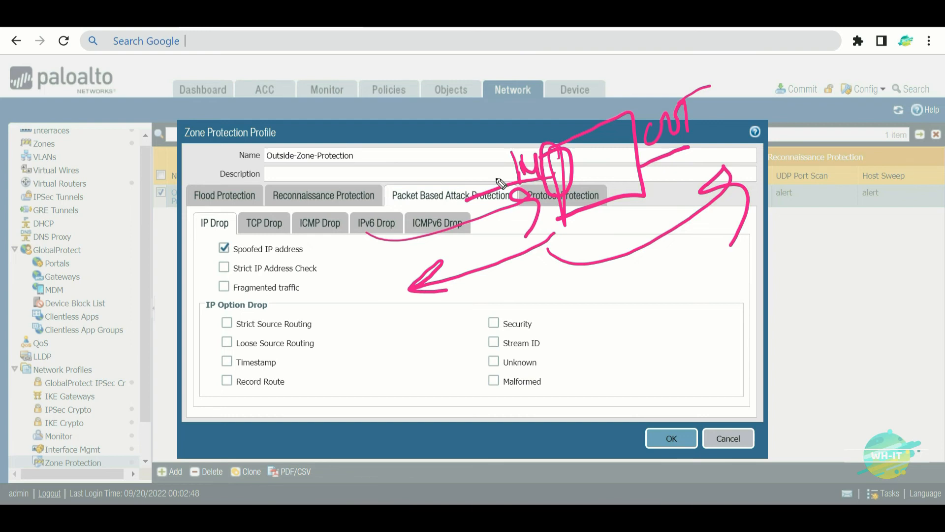
pyautogui.moveTo(550, 142); pyautogui.dragTo(584, 53)
pyautogui.moveTo(543, 102)
pyautogui.mouseDown()
pyautogui.moveTo(558, 138)
pyautogui.moveTo(570, 126)
pyautogui.mouseUp()
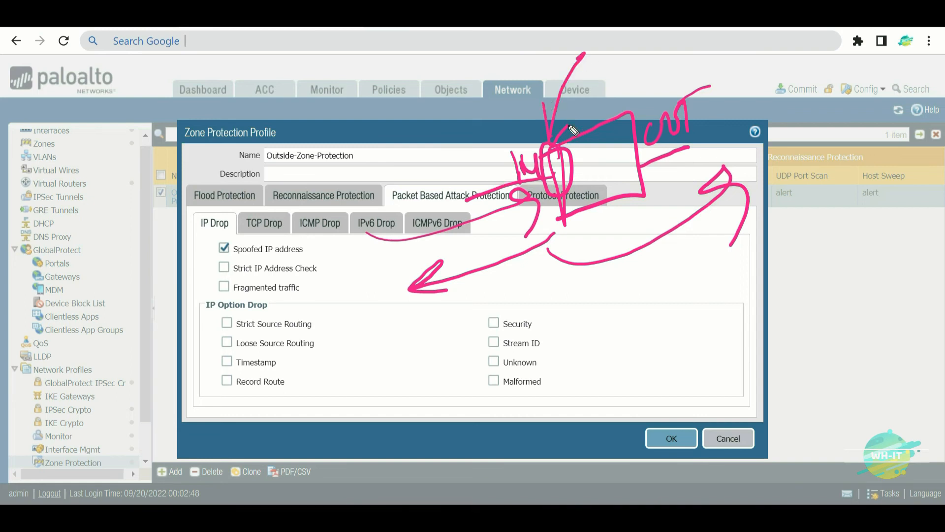
pyautogui.hotkey('ctrl', 'shift', '7')
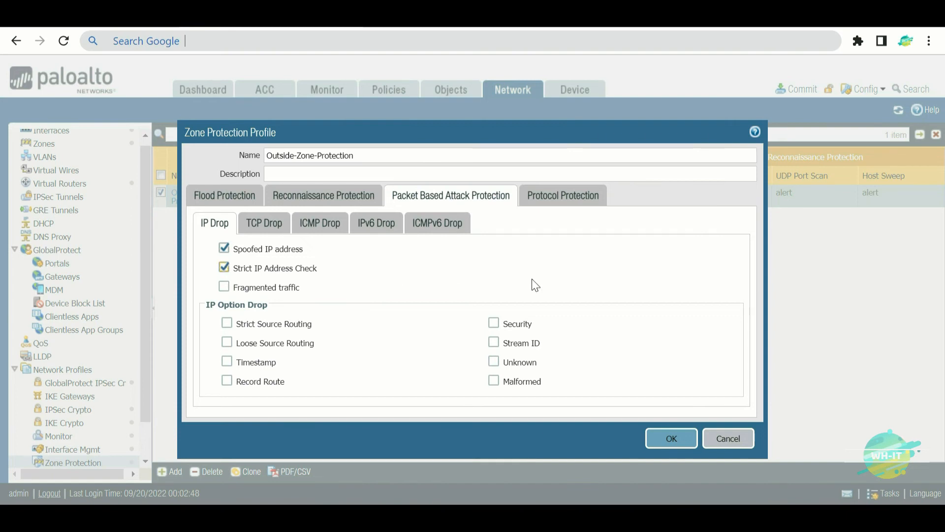
pyautogui.click(617, 294)
pyautogui.moveTo(616, 182)
pyautogui.mouseDown()
pyautogui.moveTo(624, 289)
pyautogui.moveTo(709, 274)
pyautogui.moveTo(636, 277)
pyautogui.mouseUp()
pyautogui.moveTo(648, 229); pyautogui.dragTo(664, 231)
pyautogui.moveTo(659, 243); pyautogui.dragTo(674, 234)
pyautogui.moveTo(496, 251); pyautogui.dragTo(602, 237)
pyautogui.moveTo(570, 201); pyautogui.dragTo(567, 229)
pyautogui.moveTo(574, 228); pyautogui.dragTo(597, 199)
pyautogui.moveTo(699, 223); pyautogui.dragTo(822, 186)
pyautogui.moveTo(731, 174)
pyautogui.mouseDown()
pyautogui.moveTo(741, 189)
pyautogui.moveTo(732, 175)
pyautogui.mouseUp()
pyautogui.moveTo(747, 173)
pyautogui.mouseDown()
pyautogui.moveTo(782, 151)
pyautogui.moveTo(787, 189)
pyautogui.mouseUp()
pyautogui.moveTo(837, 180); pyautogui.dragTo(817, 189)
pyautogui.moveTo(621, 243); pyautogui.dragTo(596, 236)
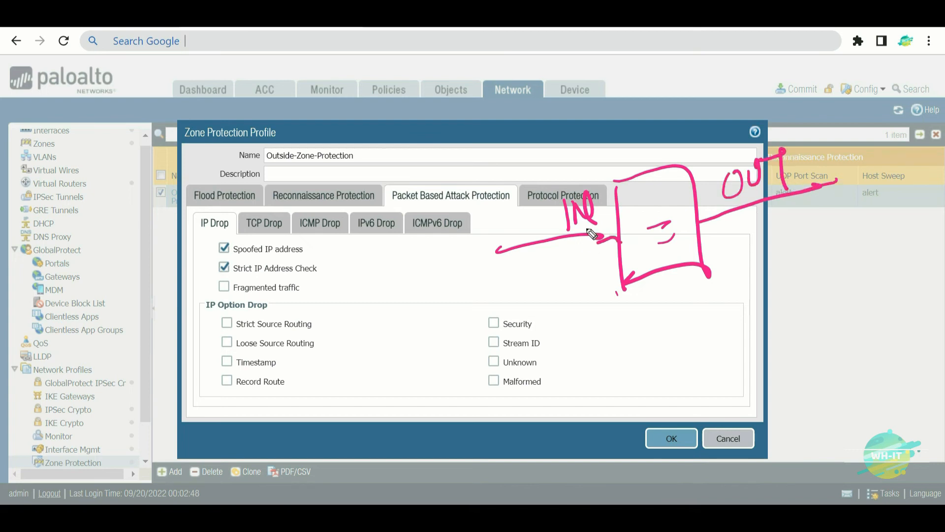
pyautogui.moveTo(297, 78); pyautogui.dragTo(297, 119)
pyautogui.moveTo(297, 79)
pyautogui.mouseDown()
pyautogui.moveTo(298, 131)
pyautogui.moveTo(283, 92)
pyautogui.mouseUp()
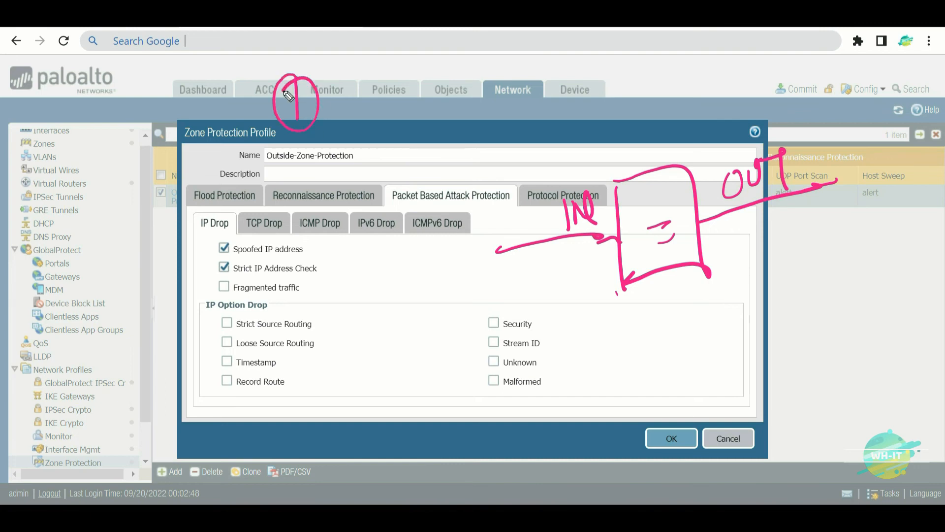
pyautogui.moveTo(490, 204); pyautogui.dragTo(517, 315)
pyautogui.moveTo(523, 295); pyautogui.dragTo(458, 320)
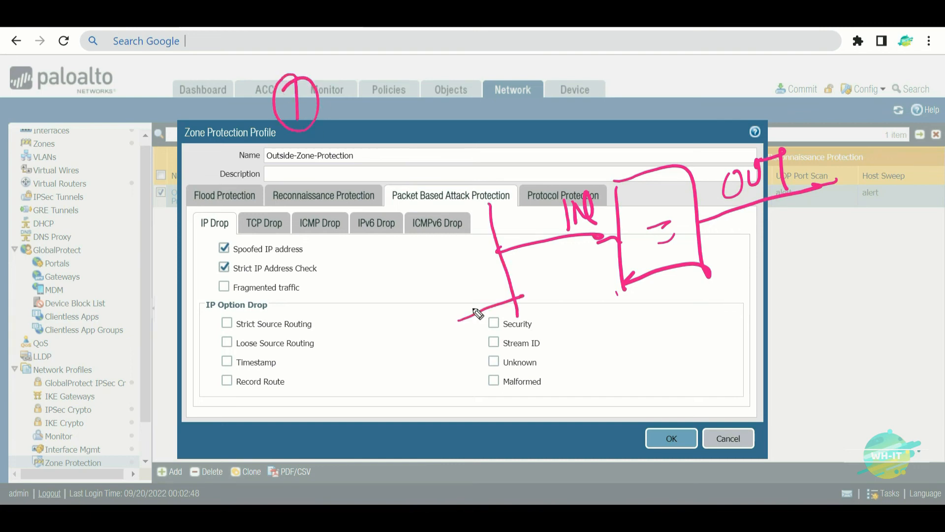
pyautogui.moveTo(480, 204); pyautogui.dragTo(437, 222)
pyautogui.moveTo(361, 377); pyautogui.dragTo(370, 417)
pyautogui.moveTo(387, 377)
pyautogui.mouseDown()
pyautogui.moveTo(413, 394)
pyautogui.moveTo(512, 320)
pyautogui.moveTo(530, 317)
pyautogui.moveTo(544, 335)
pyautogui.moveTo(562, 317)
pyautogui.mouseUp()
pyautogui.moveTo(358, 448); pyautogui.dragTo(521, 345)
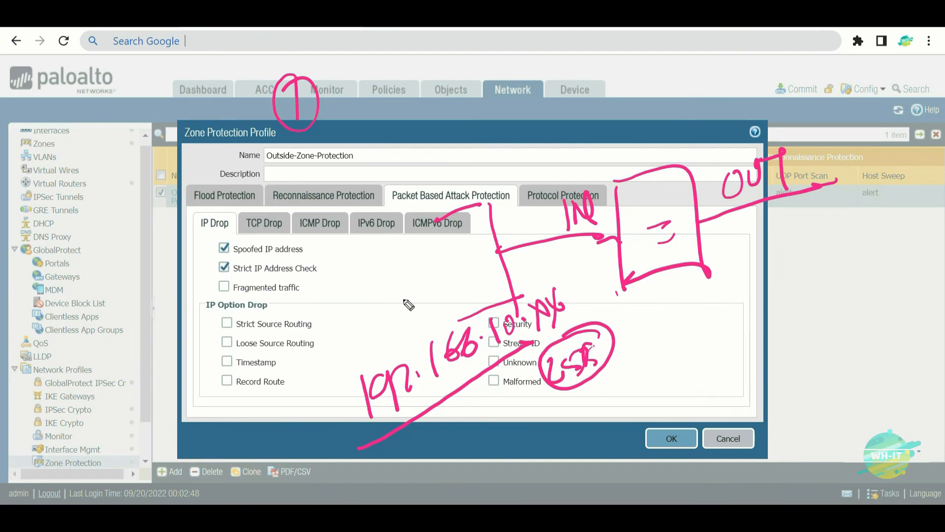
pyautogui.moveTo(493, 399)
pyautogui.mouseDown()
pyautogui.moveTo(506, 430)
pyautogui.moveTo(539, 411)
pyautogui.moveTo(514, 436)
pyautogui.moveTo(532, 477)
pyautogui.moveTo(600, 457)
pyautogui.mouseUp()
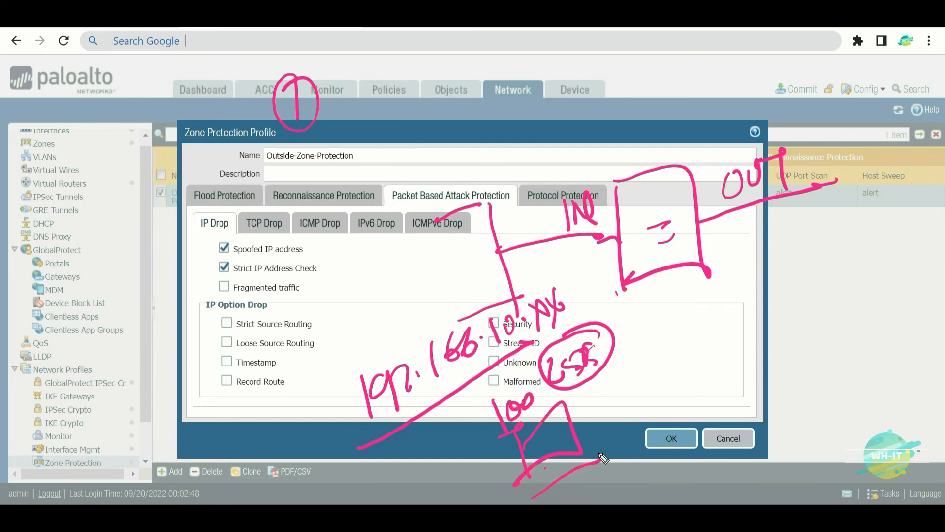
pyautogui.moveTo(531, 348)
pyautogui.mouseDown()
pyautogui.moveTo(853, 209)
pyautogui.moveTo(831, 249)
pyautogui.mouseUp()
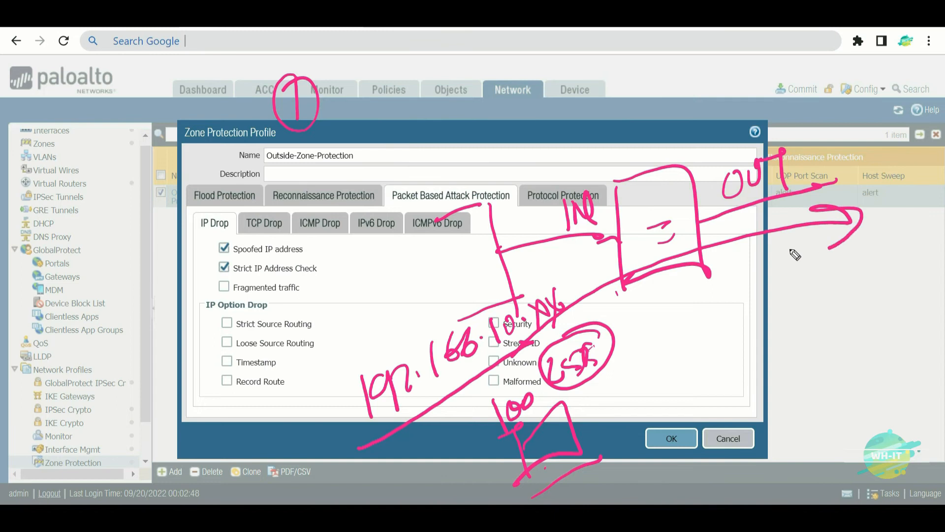
pyautogui.moveTo(534, 374)
pyautogui.mouseDown()
pyautogui.moveTo(493, 389)
pyautogui.moveTo(539, 378)
pyautogui.mouseUp()
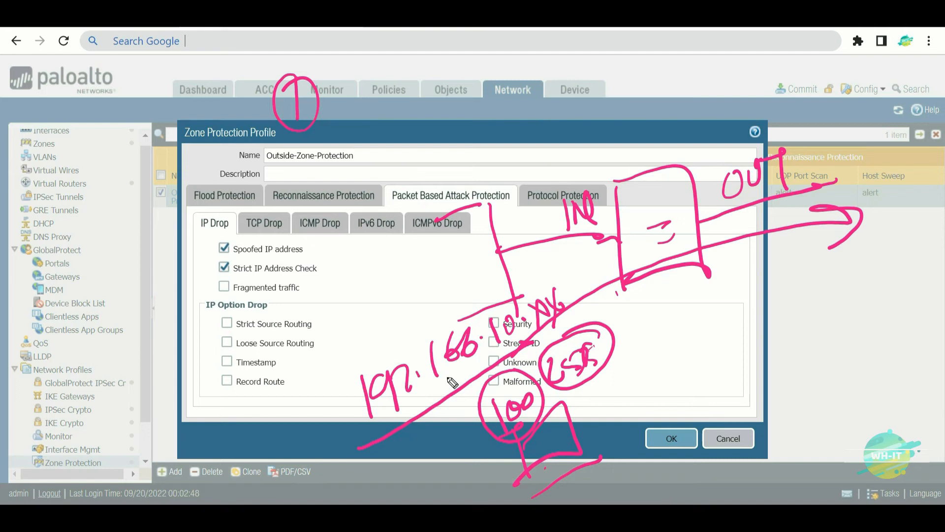
pyautogui.moveTo(598, 408)
pyautogui.mouseDown()
pyautogui.moveTo(623, 418)
pyautogui.moveTo(627, 394)
pyautogui.moveTo(671, 385)
pyautogui.mouseUp()
pyautogui.click(646, 380)
pyautogui.moveTo(669, 366)
pyautogui.mouseDown()
pyautogui.moveTo(658, 386)
pyautogui.moveTo(686, 362)
pyautogui.mouseUp()
pyautogui.moveTo(676, 359); pyautogui.dragTo(677, 390)
pyautogui.moveTo(645, 430); pyautogui.dragTo(626, 444)
pyautogui.moveTo(660, 432); pyautogui.dragTo(639, 453)
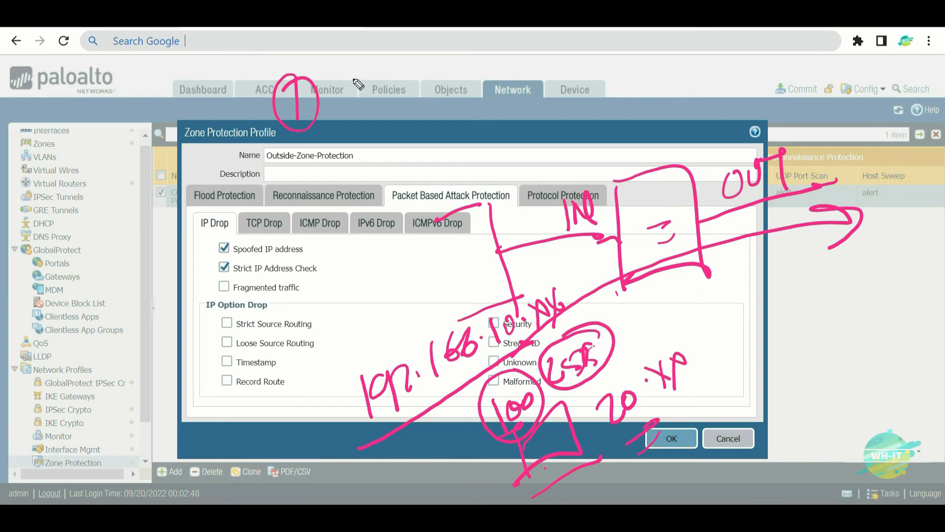
pyautogui.moveTo(351, 84)
pyautogui.mouseDown()
pyautogui.moveTo(345, 114)
pyautogui.moveTo(413, 101)
pyautogui.moveTo(423, 77)
pyautogui.mouseUp()
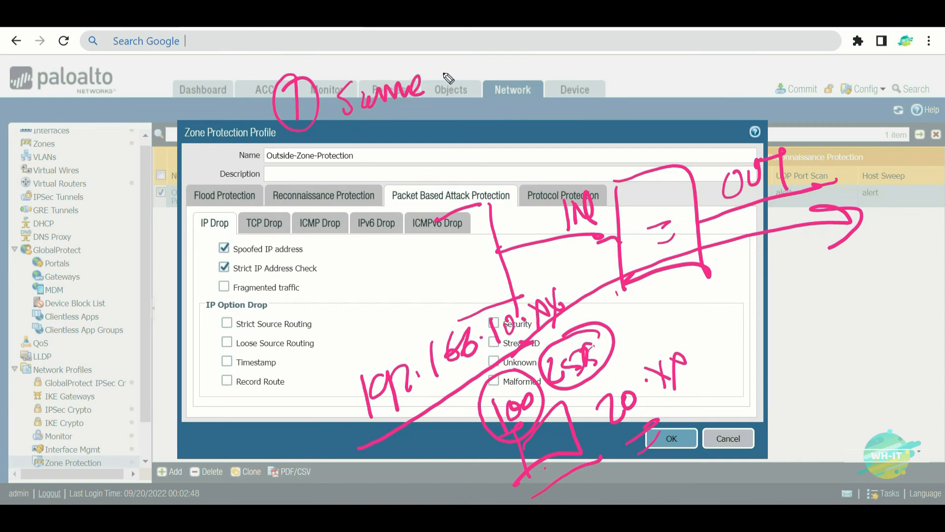
pyautogui.moveTo(597, 190); pyautogui.dragTo(539, 190)
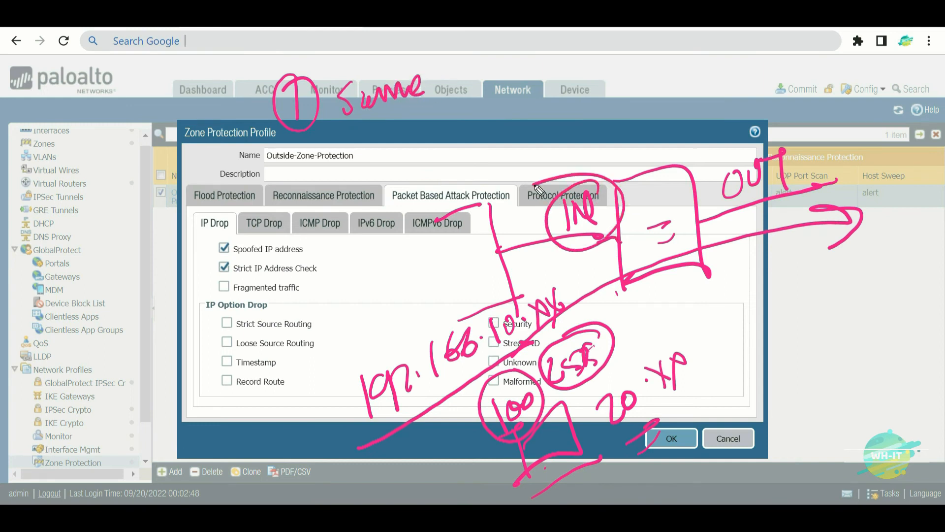
pyautogui.moveTo(448, 63)
pyautogui.mouseDown()
pyautogui.moveTo(465, 91)
pyautogui.moveTo(480, 73)
pyautogui.moveTo(502, 79)
pyautogui.moveTo(619, 38)
pyautogui.mouseUp()
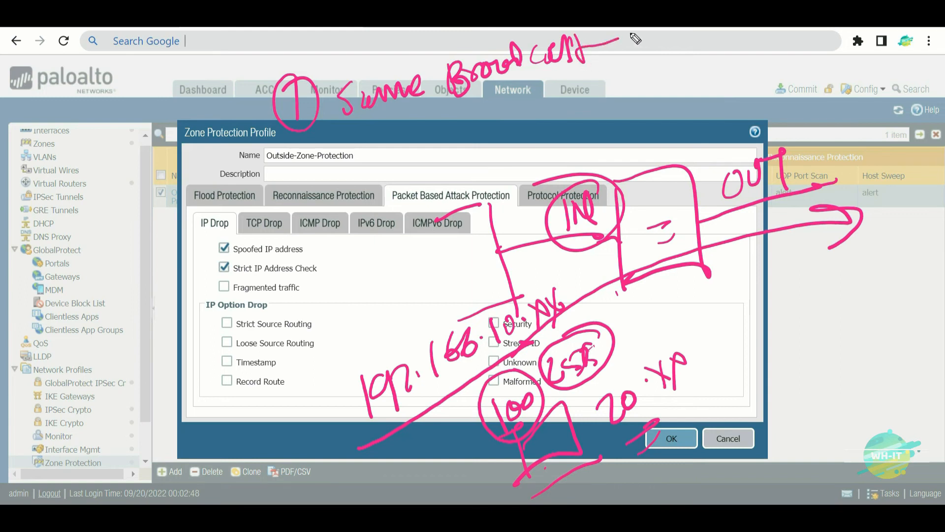
pyautogui.moveTo(294, 183); pyautogui.dragTo(321, 215)
pyautogui.moveTo(310, 170); pyautogui.dragTo(276, 199)
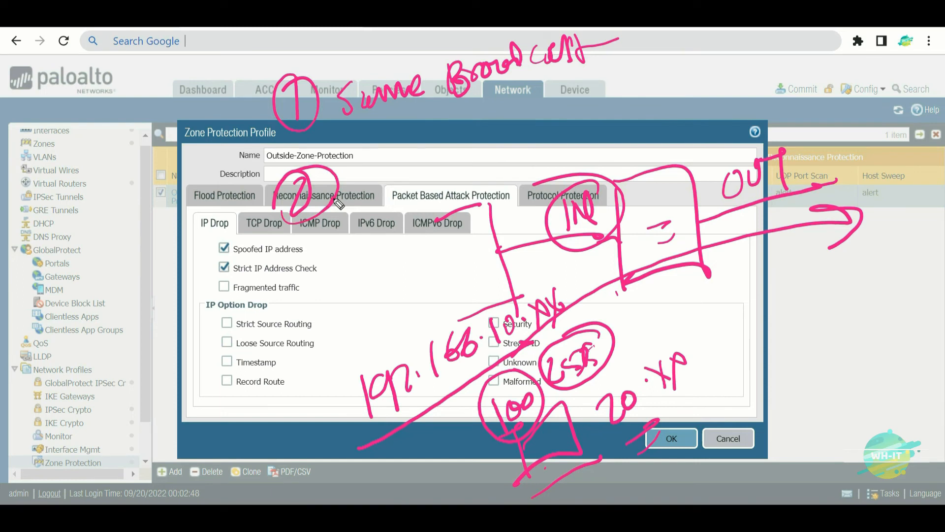
pyautogui.moveTo(356, 157)
pyautogui.mouseDown()
pyautogui.moveTo(366, 193)
pyautogui.moveTo(378, 198)
pyautogui.mouseUp()
pyautogui.moveTo(388, 151); pyautogui.dragTo(410, 197)
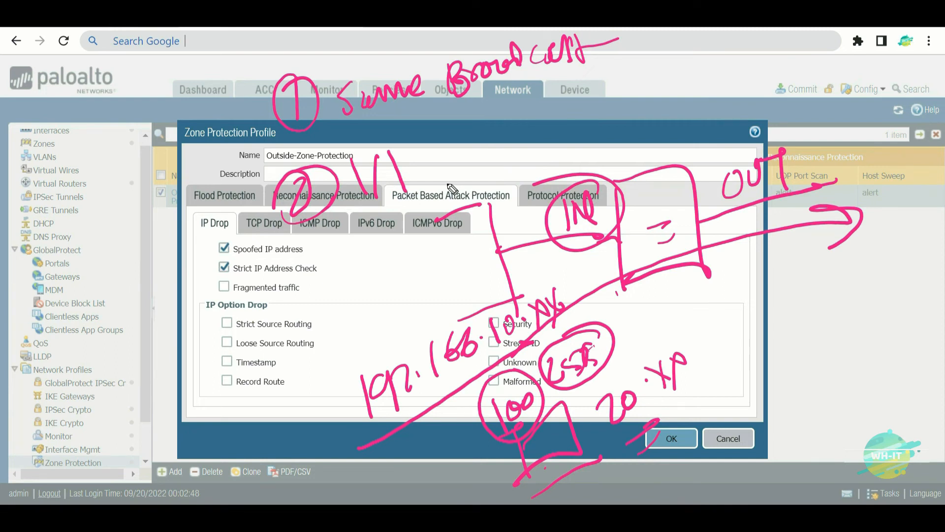
pyautogui.moveTo(153, 339); pyautogui.dragTo(216, 274)
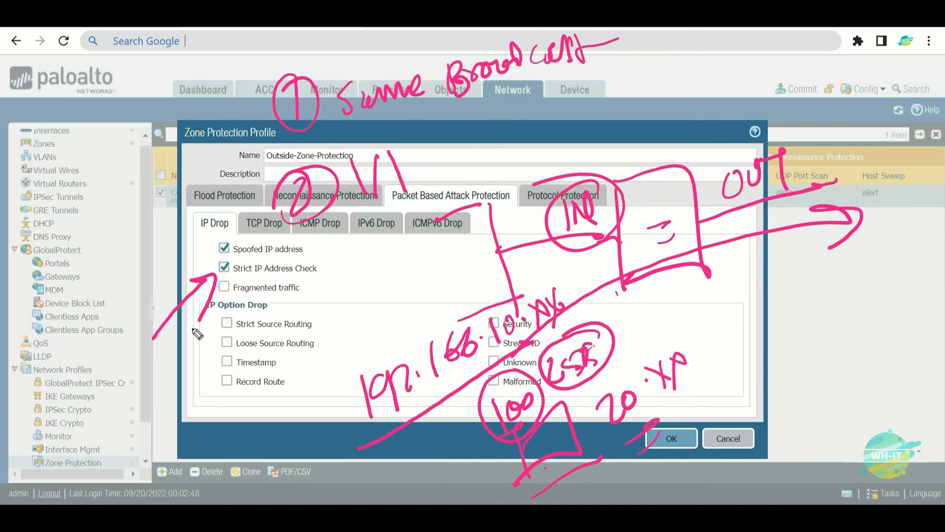
pyautogui.press('Escape')
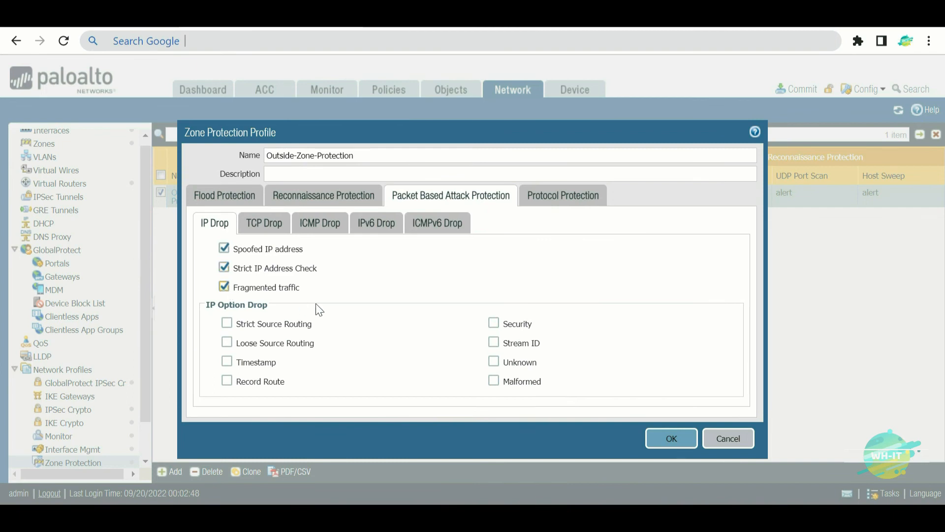
# - Sketch a box diagram with an upward-arrow figure, a curved arrow and a 'DMZ' label above
pyautogui.moveTo(500, 213)
pyautogui.mouseDown()
pyautogui.moveTo(509, 213)
pyautogui.moveTo(527, 300)
pyautogui.moveTo(518, 301)
pyautogui.mouseUp()
pyautogui.moveTo(571, 239)
pyautogui.mouseDown()
pyautogui.moveTo(675, 203)
pyautogui.moveTo(694, 178)
pyautogui.moveTo(660, 197)
pyautogui.mouseUp()
pyautogui.moveTo(813, 74); pyautogui.dragTo(815, 79)
pyautogui.moveTo(808, 195); pyautogui.dragTo(842, 155)
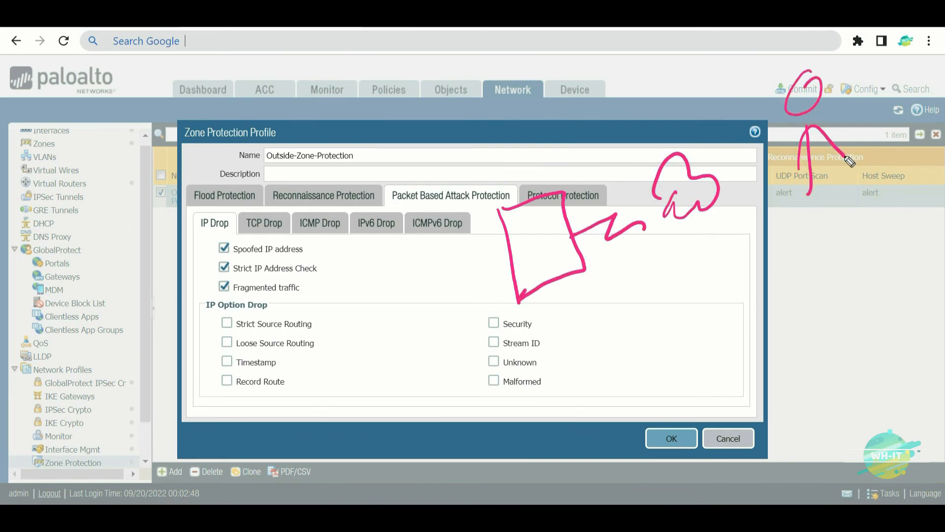
pyautogui.moveTo(786, 102)
pyautogui.mouseDown()
pyautogui.moveTo(759, 84)
pyautogui.moveTo(584, 210)
pyautogui.moveTo(621, 202)
pyautogui.mouseUp()
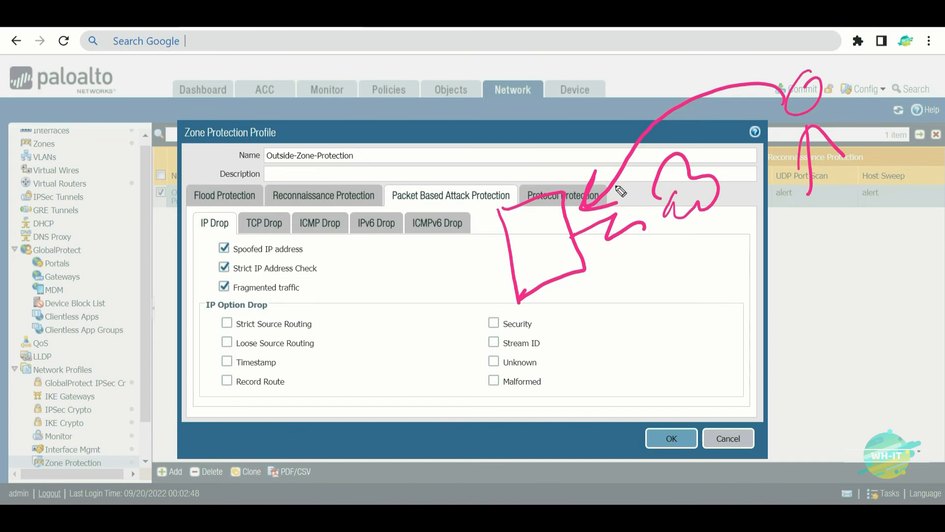
pyautogui.moveTo(643, 227); pyautogui.dragTo(663, 209)
pyautogui.moveTo(591, 290); pyautogui.dragTo(634, 271)
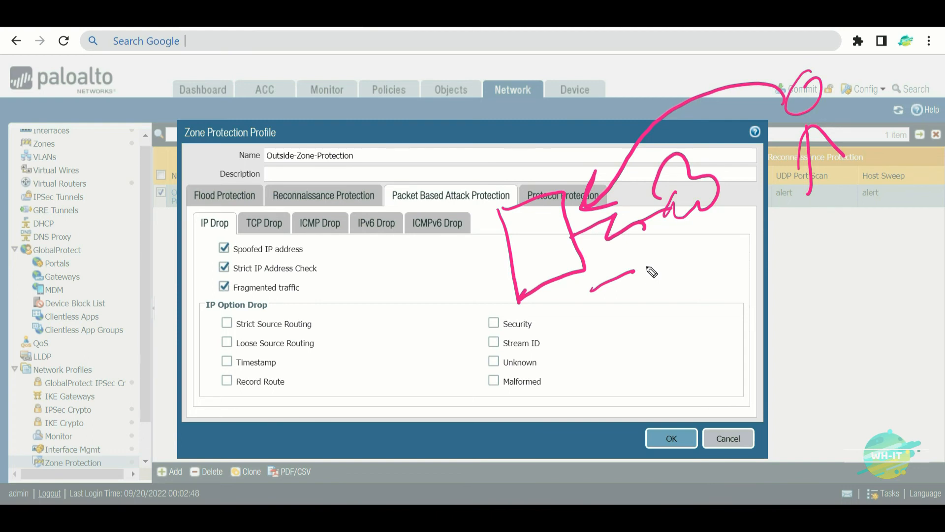
pyautogui.moveTo(499, 127); pyautogui.dragTo(530, 216)
pyautogui.moveTo(415, 149); pyautogui.dragTo(540, 94)
pyautogui.moveTo(431, 127)
pyautogui.mouseDown()
pyautogui.moveTo(413, 81)
pyautogui.moveTo(431, 109)
pyautogui.moveTo(462, 94)
pyautogui.moveTo(485, 64)
pyautogui.moveTo(502, 71)
pyautogui.moveTo(507, 47)
pyautogui.moveTo(537, 51)
pyautogui.moveTo(530, 79)
pyautogui.mouseUp()
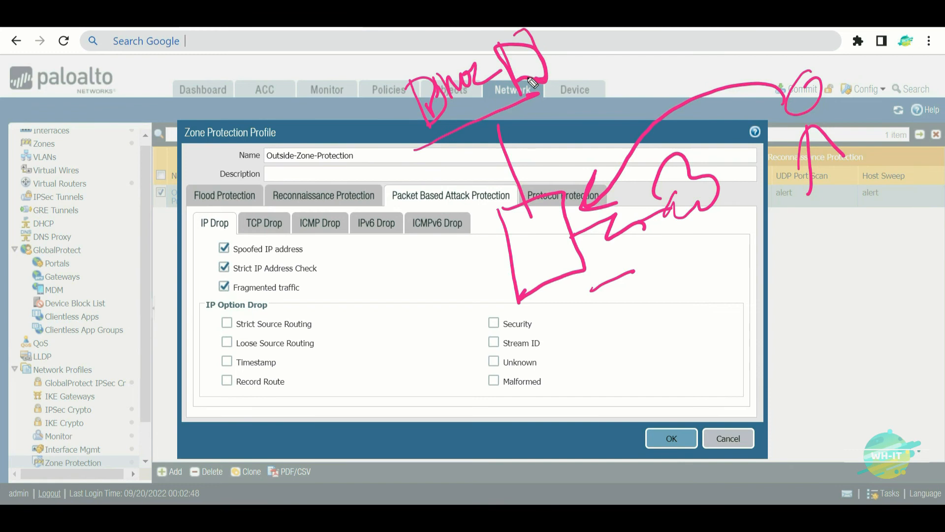
# - Add arrows and lines to the DMZ diagram, circle the square's edges, and strike lines through it
pyautogui.moveTo(432, 268); pyautogui.dragTo(502, 233)
pyautogui.moveTo(401, 209); pyautogui.dragTo(445, 350)
pyautogui.moveTo(381, 337); pyautogui.dragTo(439, 305)
pyautogui.moveTo(341, 249); pyautogui.dragTo(394, 226)
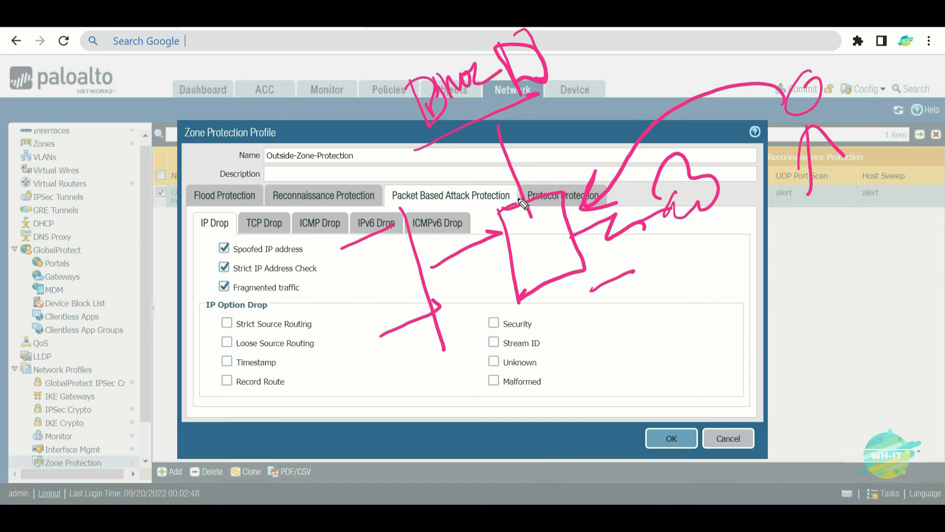
pyautogui.moveTo(593, 229)
pyautogui.mouseDown()
pyautogui.moveTo(597, 249)
pyautogui.moveTo(588, 255)
pyautogui.mouseUp()
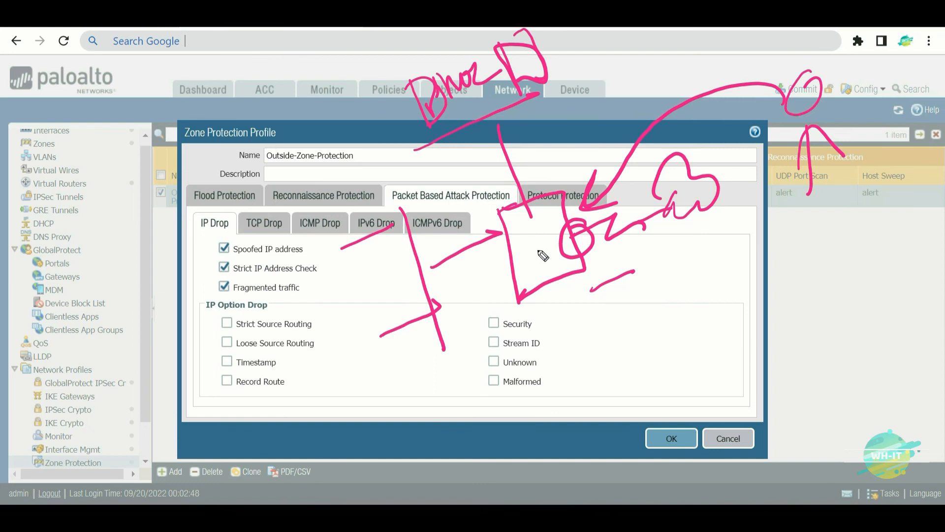
pyautogui.moveTo(514, 227)
pyautogui.mouseDown()
pyautogui.moveTo(502, 251)
pyautogui.moveTo(495, 228)
pyautogui.mouseUp()
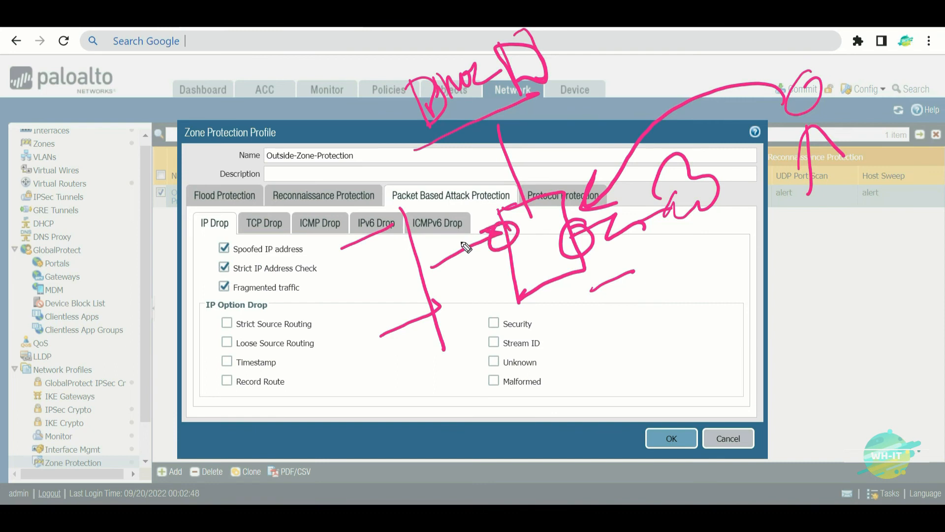
pyautogui.moveTo(555, 34)
pyautogui.mouseDown()
pyautogui.moveTo(528, 199)
pyautogui.moveTo(407, 403)
pyautogui.mouseUp()
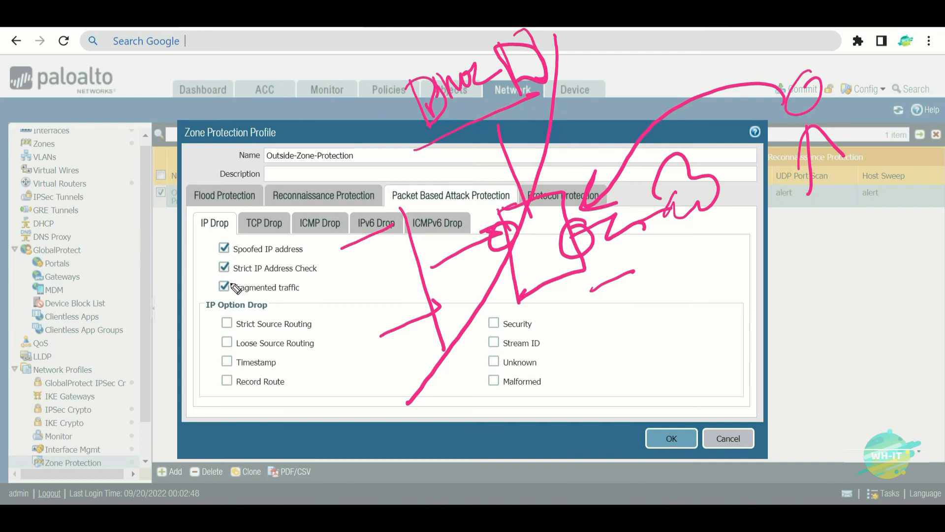
pyautogui.moveTo(615, 77); pyautogui.dragTo(567, 351)
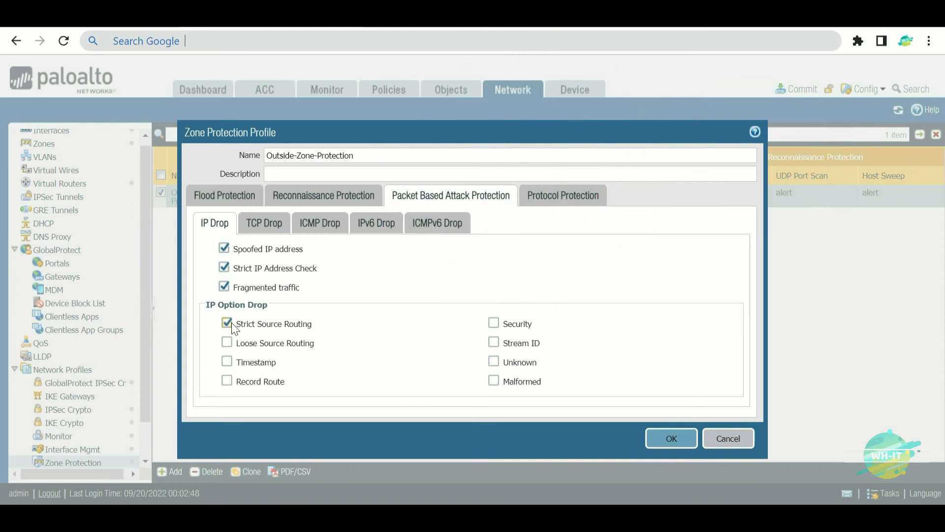
# - Check Strict Source Routing and sketch the nodes of a network diagram, starting with a circled P
pyautogui.click(230, 324)
pyautogui.moveTo(538, 154)
pyautogui.mouseDown()
pyautogui.moveTo(513, 181)
pyautogui.moveTo(534, 164)
pyautogui.moveTo(533, 189)
pyautogui.mouseUp()
pyautogui.moveTo(502, 232)
pyautogui.mouseDown()
pyautogui.moveTo(514, 276)
pyautogui.moveTo(505, 272)
pyautogui.mouseUp()
pyautogui.moveTo(562, 340)
pyautogui.mouseDown()
pyautogui.moveTo(570, 327)
pyautogui.moveTo(582, 349)
pyautogui.mouseUp()
pyautogui.moveTo(670, 250); pyautogui.dragTo(672, 283)
pyautogui.moveTo(738, 125)
pyautogui.mouseDown()
pyautogui.moveTo(729, 182)
pyautogui.moveTo(739, 162)
pyautogui.mouseUp()
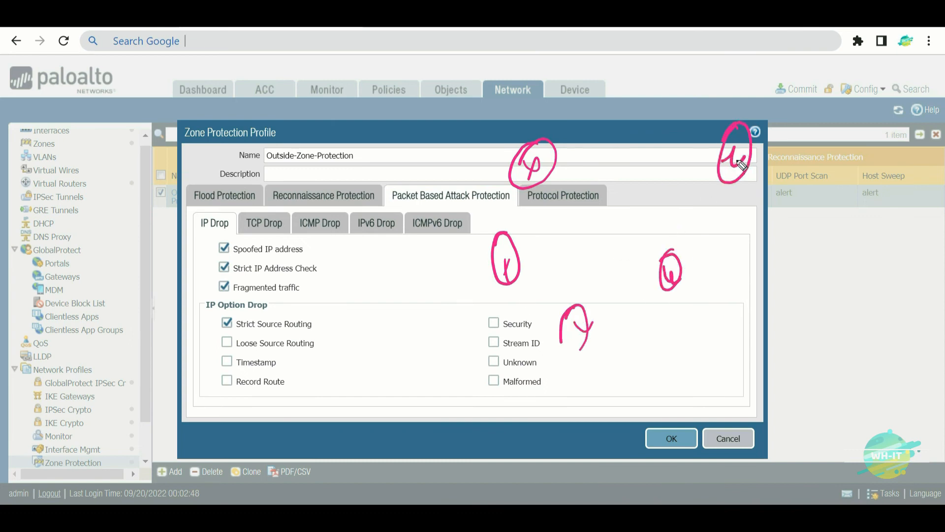
# - Link the sketched network nodes with lines and curves, and add a person figure above
pyautogui.moveTo(512, 231); pyautogui.dragTo(523, 189)
pyautogui.moveTo(517, 275)
pyautogui.mouseDown()
pyautogui.moveTo(567, 330)
pyautogui.moveTo(670, 281)
pyautogui.mouseUp()
pyautogui.moveTo(561, 173)
pyautogui.mouseDown()
pyautogui.moveTo(723, 159)
pyautogui.moveTo(670, 254)
pyautogui.mouseUp()
pyautogui.moveTo(541, 187)
pyautogui.mouseDown()
pyautogui.moveTo(574, 266)
pyautogui.moveTo(577, 305)
pyautogui.mouseUp()
pyautogui.moveTo(551, 195); pyautogui.dragTo(673, 256)
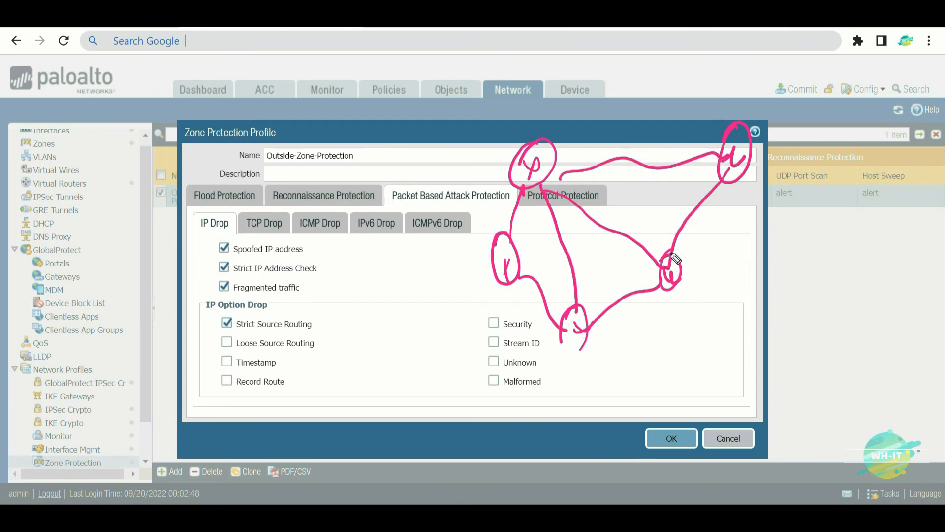
pyautogui.moveTo(497, 261); pyautogui.dragTo(727, 162)
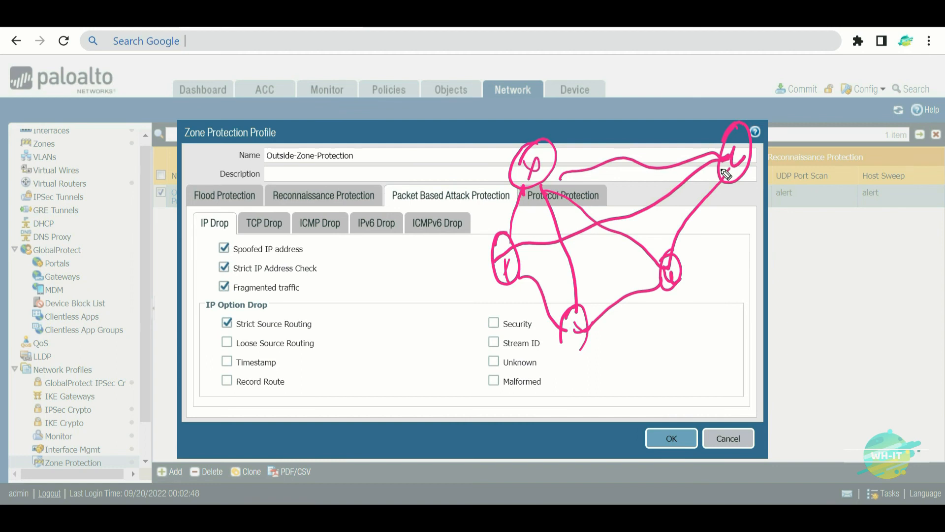
pyautogui.moveTo(623, 49); pyautogui.dragTo(620, 52)
pyautogui.moveTo(627, 95); pyautogui.dragTo(664, 119)
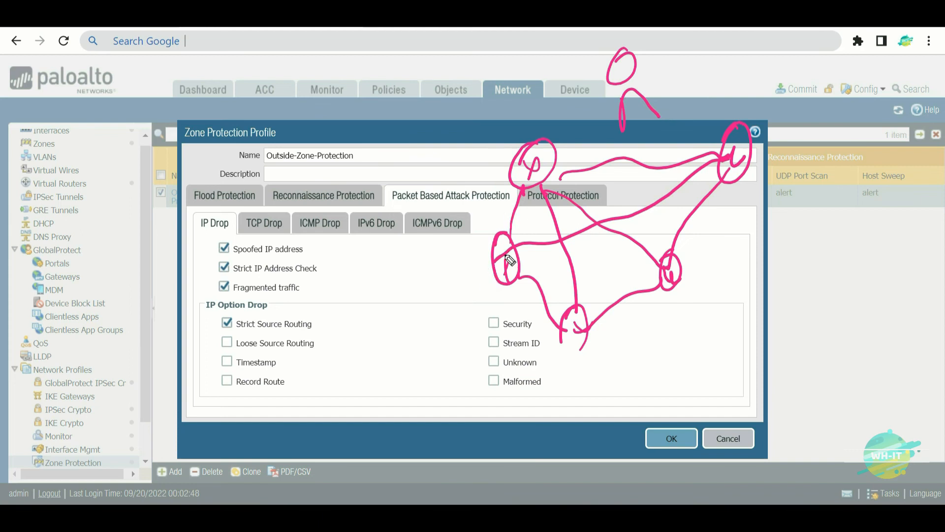
pyautogui.moveTo(471, 282)
pyautogui.mouseDown()
pyautogui.moveTo(461, 221)
pyautogui.moveTo(506, 152)
pyautogui.moveTo(598, 122)
pyautogui.moveTo(783, 143)
pyautogui.moveTo(873, 141)
pyautogui.mouseUp()
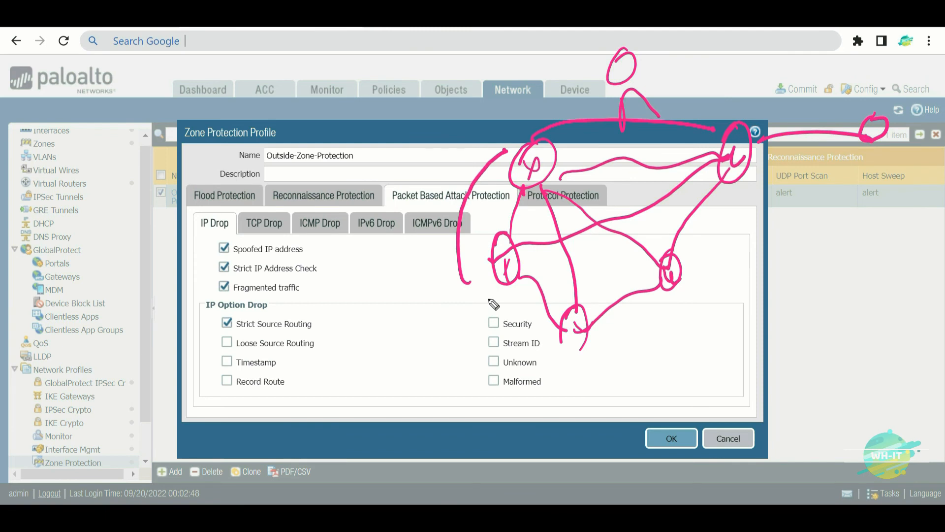
pyautogui.moveTo(507, 289)
pyautogui.mouseDown()
pyautogui.moveTo(514, 269)
pyautogui.moveTo(550, 342)
pyautogui.moveTo(587, 352)
pyautogui.moveTo(686, 295)
pyautogui.moveTo(736, 191)
pyautogui.mouseUp()
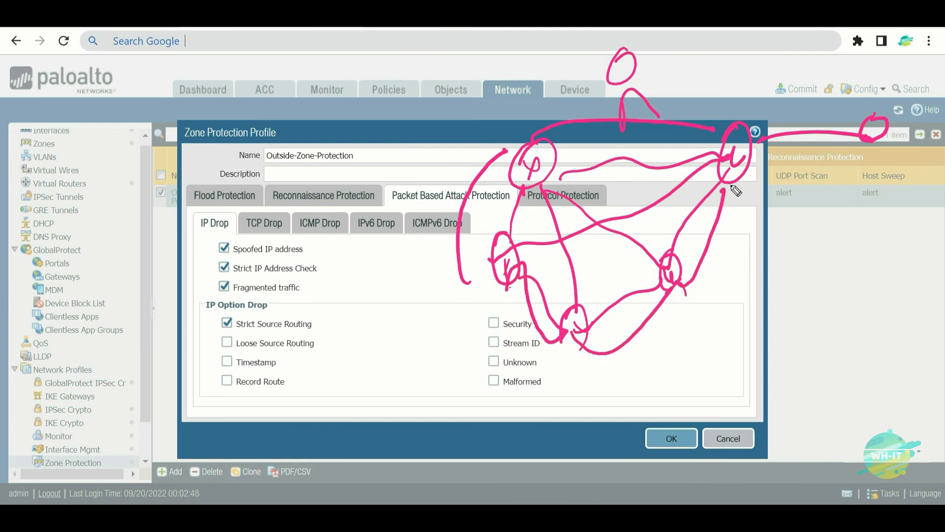
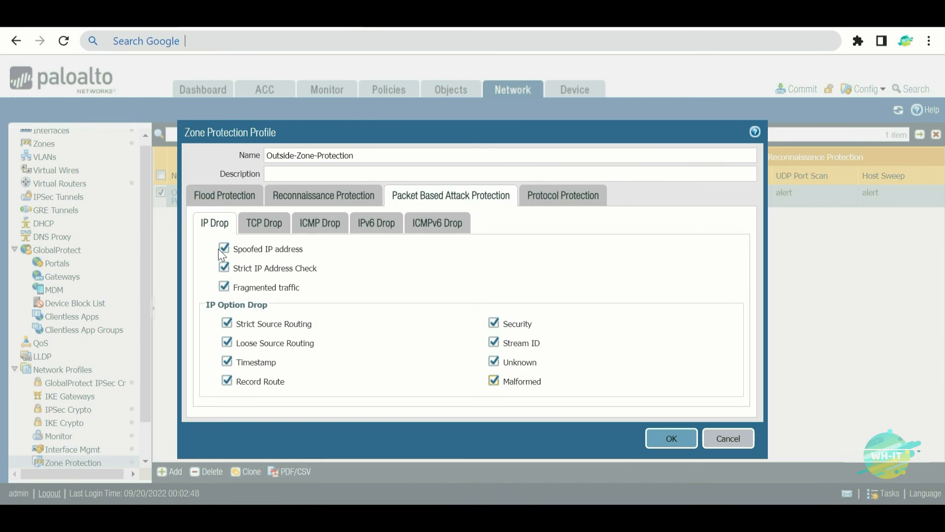
# - Show the TCP Drop options of the Outside-Zone-Protection profile
pyautogui.click(273, 229)
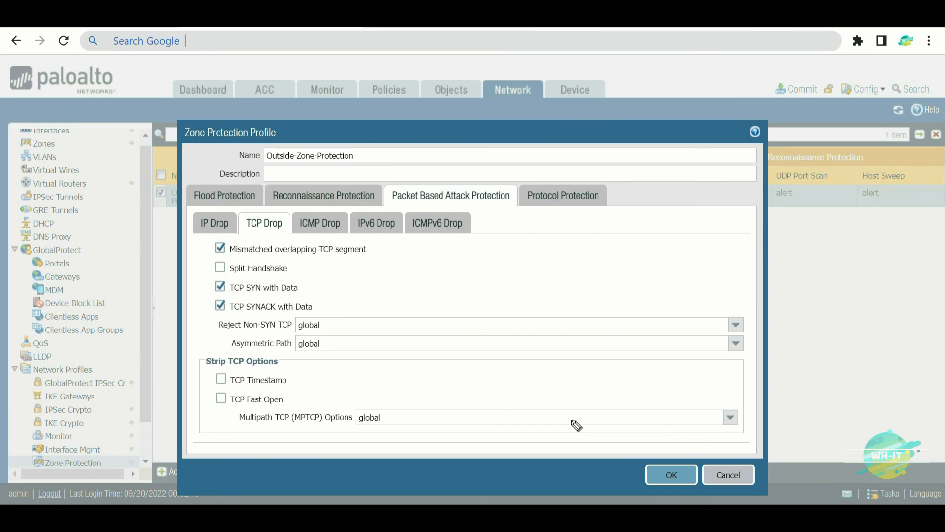
# - Sketch a network diagram box with firewall and connecting lines, underlining TCP Fast Open
pyautogui.moveTo(500, 206)
pyautogui.mouseDown()
pyautogui.moveTo(493, 302)
pyautogui.moveTo(570, 268)
pyautogui.moveTo(492, 302)
pyautogui.mouseUp()
pyautogui.moveTo(528, 219); pyautogui.dragTo(532, 276)
pyautogui.moveTo(539, 231); pyautogui.dragTo(540, 268)
pyautogui.moveTo(455, 252)
pyautogui.mouseDown()
pyautogui.moveTo(416, 255)
pyautogui.moveTo(492, 251)
pyautogui.mouseUp()
pyautogui.moveTo(399, 196); pyautogui.dragTo(407, 332)
pyautogui.moveTo(318, 207)
pyautogui.mouseDown()
pyautogui.moveTo(384, 198)
pyautogui.moveTo(408, 213)
pyautogui.mouseUp()
pyautogui.moveTo(407, 322)
pyautogui.mouseDown()
pyautogui.moveTo(325, 344)
pyautogui.moveTo(319, 376)
pyautogui.mouseUp()
pyautogui.moveTo(310, 328)
pyautogui.mouseDown()
pyautogui.moveTo(336, 382)
pyautogui.moveTo(313, 380)
pyautogui.mouseUp()
pyautogui.moveTo(296, 401); pyautogui.dragTo(367, 387)
# - Draw a zigzag link to the outside network, a labelled top-right box, and a long connection line
pyautogui.moveTo(570, 246)
pyautogui.mouseDown()
pyautogui.moveTo(674, 255)
pyautogui.moveTo(767, 238)
pyautogui.moveTo(697, 212)
pyautogui.mouseUp()
pyautogui.click(731, 216)
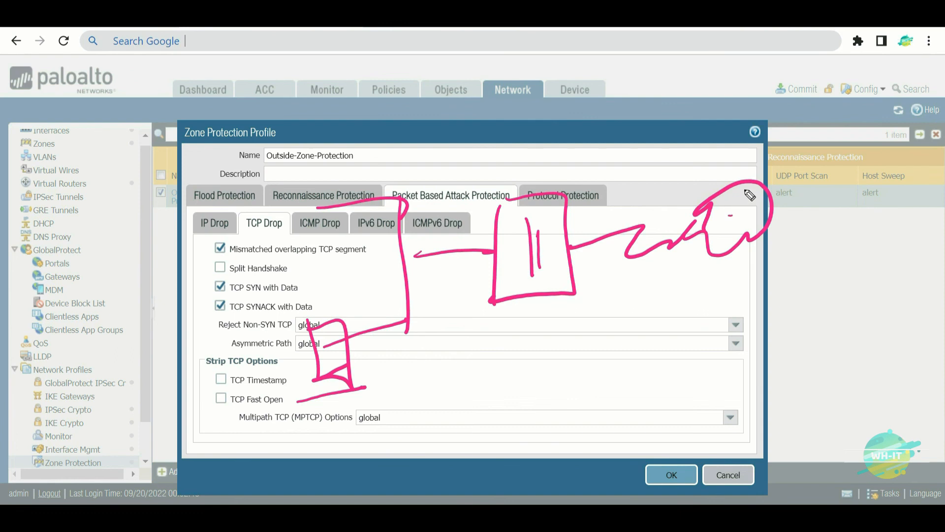
pyautogui.moveTo(778, 31); pyautogui.dragTo(775, 134)
pyautogui.moveTo(759, 59)
pyautogui.mouseDown()
pyautogui.moveTo(873, 147)
pyautogui.moveTo(771, 158)
pyautogui.mouseUp()
pyautogui.moveTo(800, 78); pyautogui.dragTo(795, 123)
pyautogui.moveTo(794, 118)
pyautogui.mouseDown()
pyautogui.moveTo(848, 99)
pyautogui.moveTo(876, 69)
pyautogui.moveTo(886, 101)
pyautogui.moveTo(864, 119)
pyautogui.mouseUp()
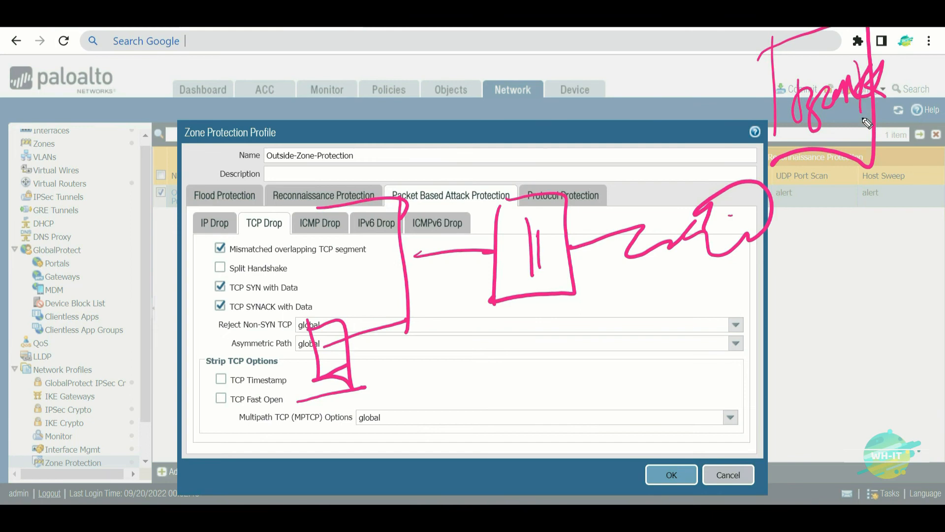
pyautogui.moveTo(308, 408)
pyautogui.mouseDown()
pyautogui.moveTo(344, 351)
pyautogui.moveTo(796, 126)
pyautogui.moveTo(771, 156)
pyautogui.mouseUp()
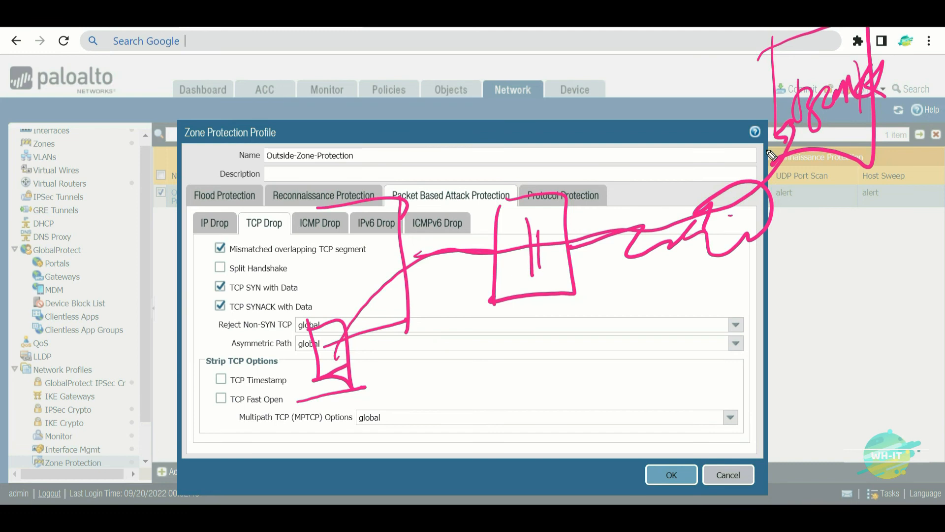
# - Draw an attacker figure labelled MITM and connect it to the main line
pyautogui.moveTo(449, 320)
pyautogui.mouseDown()
pyautogui.moveTo(458, 340)
pyautogui.moveTo(432, 337)
pyautogui.moveTo(448, 311)
pyautogui.mouseUp()
pyautogui.moveTo(428, 383); pyautogui.dragTo(477, 385)
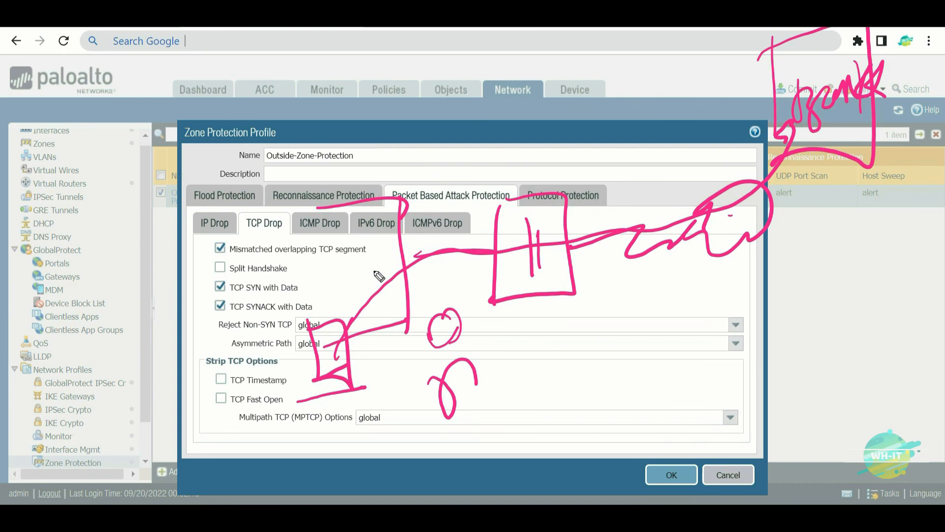
pyautogui.moveTo(485, 383)
pyautogui.mouseDown()
pyautogui.moveTo(500, 399)
pyautogui.moveTo(545, 392)
pyautogui.mouseUp()
pyautogui.moveTo(536, 358)
pyautogui.mouseDown()
pyautogui.moveTo(561, 351)
pyautogui.moveTo(565, 389)
pyautogui.mouseUp()
pyautogui.moveTo(566, 389)
pyautogui.mouseDown()
pyautogui.moveTo(595, 338)
pyautogui.moveTo(615, 349)
pyautogui.mouseUp()
pyautogui.moveTo(415, 260); pyautogui.dragTo(421, 259)
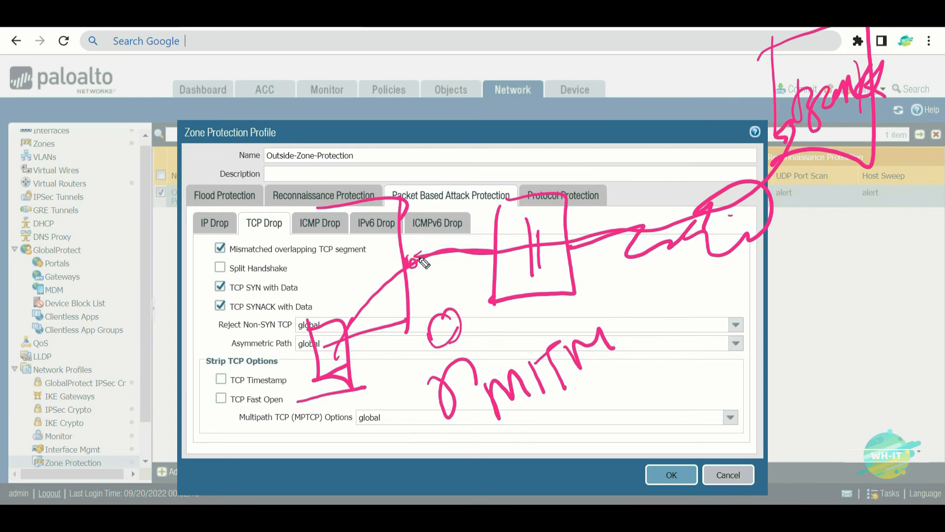
pyautogui.moveTo(477, 322)
pyautogui.mouseDown()
pyautogui.moveTo(485, 357)
pyautogui.moveTo(512, 310)
pyautogui.moveTo(500, 318)
pyautogui.mouseUp()
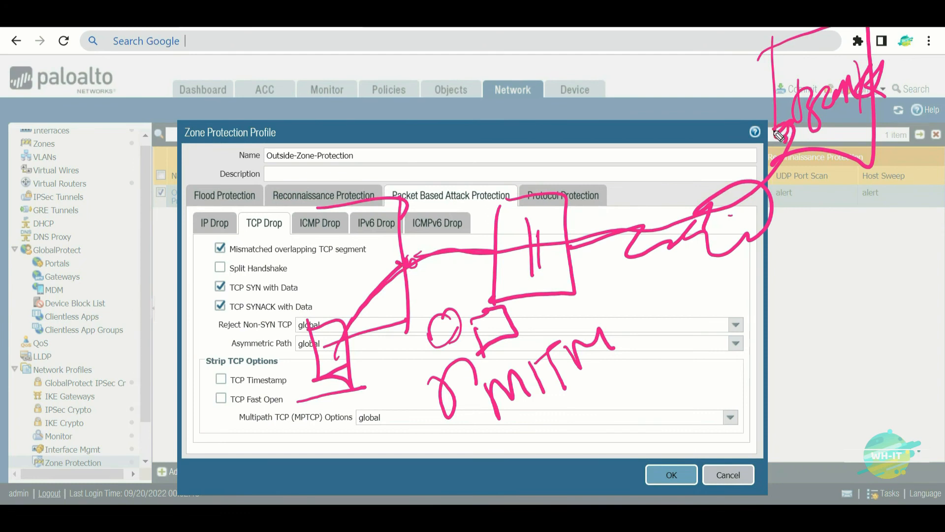
pyautogui.moveTo(495, 251)
pyautogui.mouseDown()
pyautogui.moveTo(455, 327)
pyautogui.moveTo(466, 310)
pyautogui.moveTo(467, 322)
pyautogui.mouseUp()
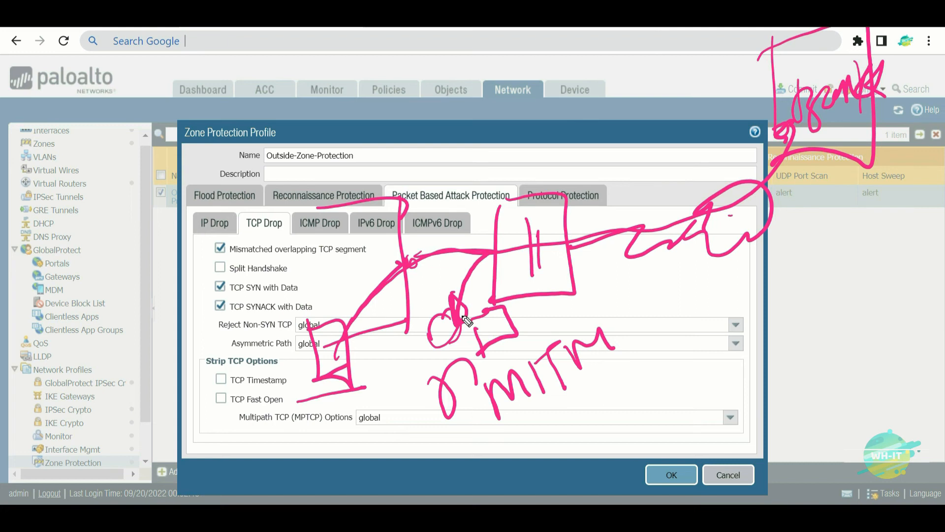
# - Circle the mismatched overlapping TCP segment option and add boxes atop the diagram
pyautogui.moveTo(387, 234); pyautogui.dragTo(380, 224)
pyautogui.moveTo(399, 166)
pyautogui.mouseDown()
pyautogui.moveTo(392, 106)
pyautogui.moveTo(575, 129)
pyautogui.moveTo(403, 152)
pyautogui.mouseUp()
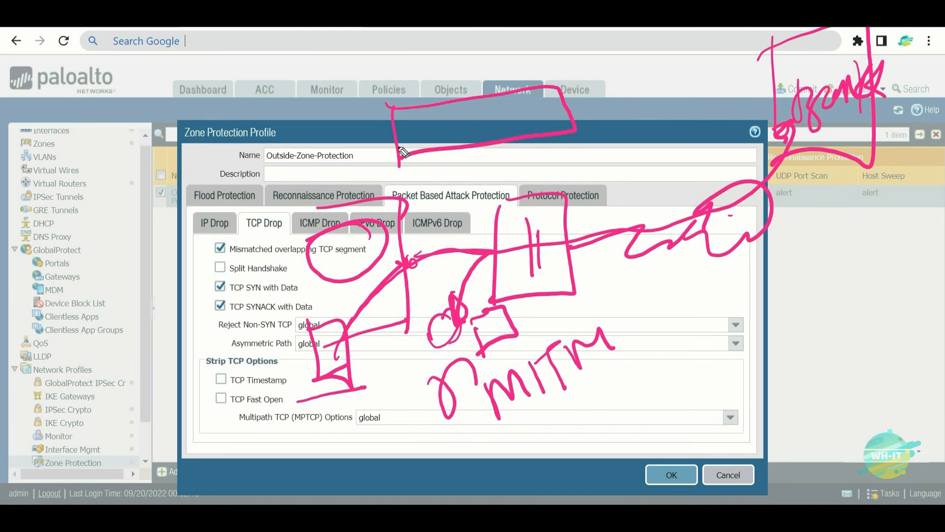
pyautogui.moveTo(469, 151)
pyautogui.mouseDown()
pyautogui.moveTo(474, 197)
pyautogui.moveTo(508, 204)
pyautogui.moveTo(473, 208)
pyautogui.mouseUp()
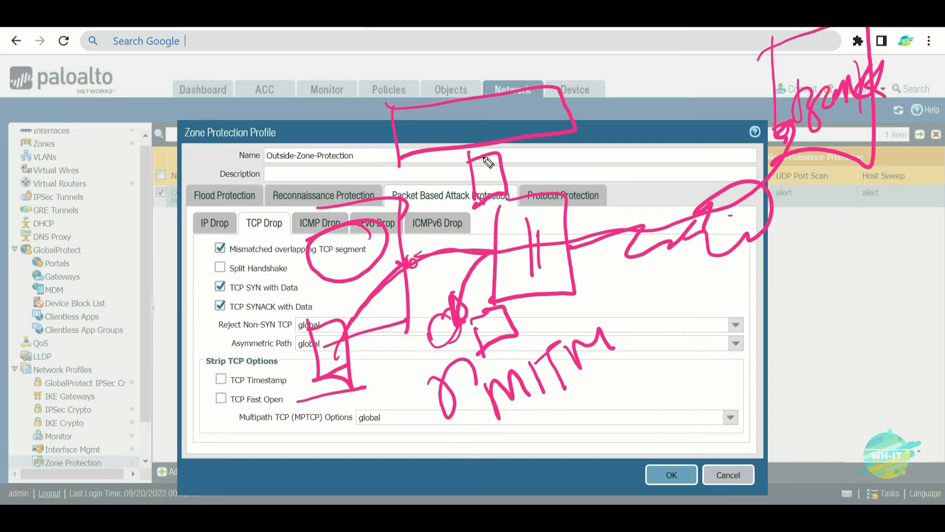
pyautogui.moveTo(127, 312)
pyautogui.mouseDown()
pyautogui.moveTo(185, 259)
pyautogui.moveTo(175, 306)
pyautogui.mouseUp()
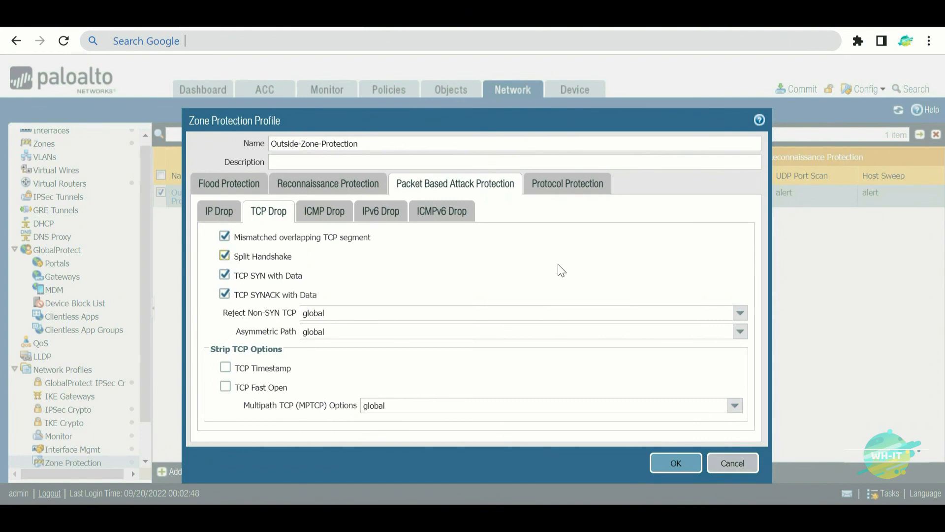
pyautogui.moveTo(525, 193); pyautogui.dragTo(531, 291)
pyautogui.moveTo(546, 229); pyautogui.dragTo(563, 222)
pyautogui.moveTo(548, 245); pyautogui.dragTo(588, 223)
pyautogui.click(600, 234)
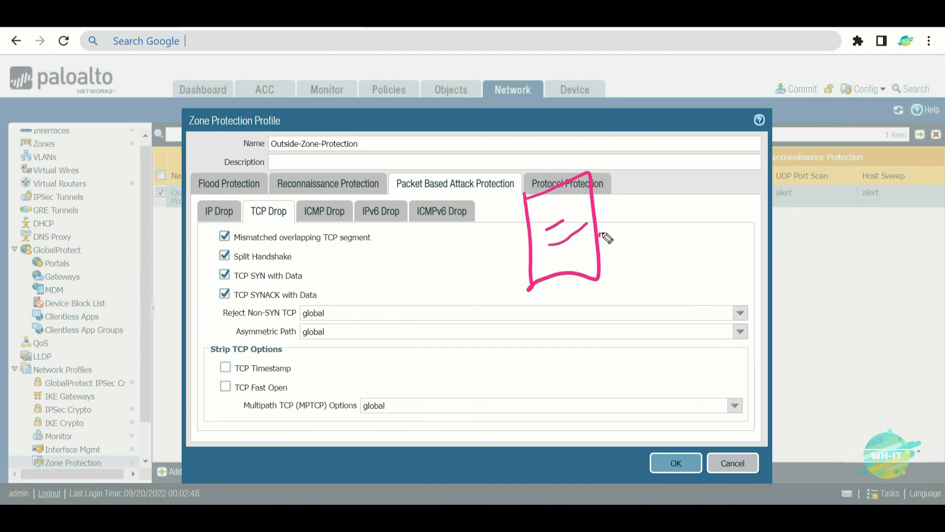
pyautogui.moveTo(618, 85); pyautogui.dragTo(626, 129)
pyautogui.moveTo(656, 99); pyautogui.dragTo(674, 89)
pyautogui.moveTo(684, 72)
pyautogui.mouseDown()
pyautogui.moveTo(702, 96)
pyautogui.moveTo(751, 51)
pyautogui.moveTo(762, 94)
pyautogui.mouseUp()
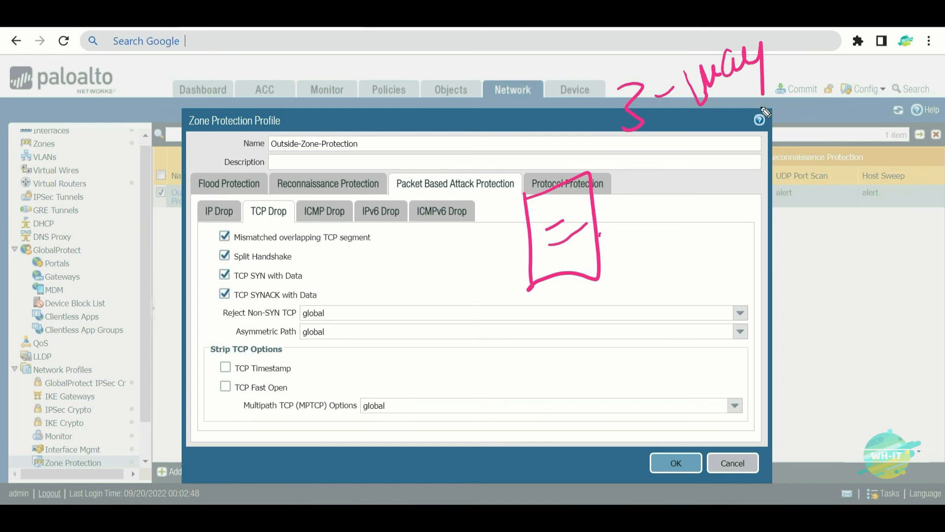
pyautogui.moveTo(843, 118); pyautogui.dragTo(845, 123)
pyautogui.moveTo(808, 188)
pyautogui.mouseDown()
pyautogui.moveTo(860, 197)
pyautogui.moveTo(861, 216)
pyautogui.mouseUp()
pyautogui.moveTo(798, 197)
pyautogui.mouseDown()
pyautogui.moveTo(837, 231)
pyautogui.moveTo(881, 200)
pyautogui.mouseUp()
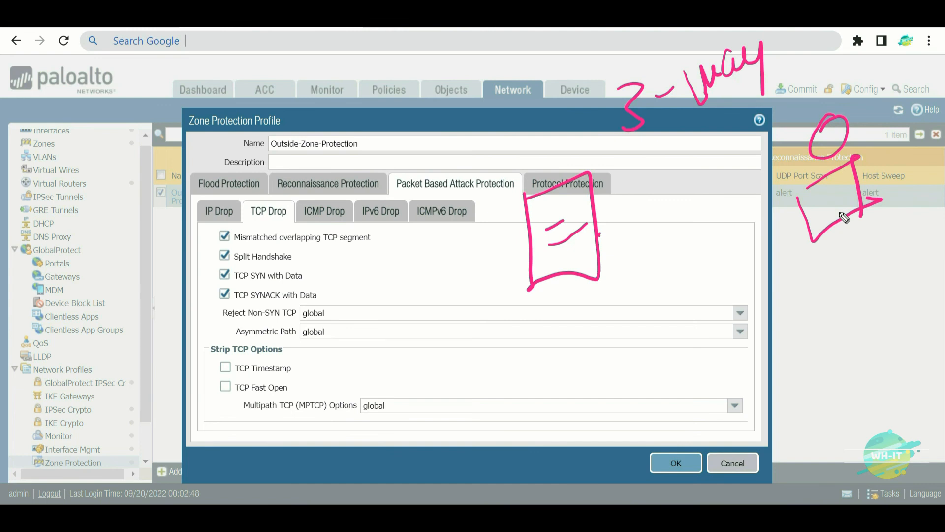
pyautogui.moveTo(776, 146)
pyautogui.mouseDown()
pyautogui.moveTo(614, 201)
pyautogui.moveTo(642, 206)
pyautogui.mouseUp()
pyautogui.moveTo(674, 137); pyautogui.dragTo(656, 164)
pyautogui.moveTo(688, 141); pyautogui.dragTo(699, 169)
pyautogui.moveTo(718, 129)
pyautogui.mouseDown()
pyautogui.moveTo(720, 147)
pyautogui.moveTo(739, 119)
pyautogui.mouseUp()
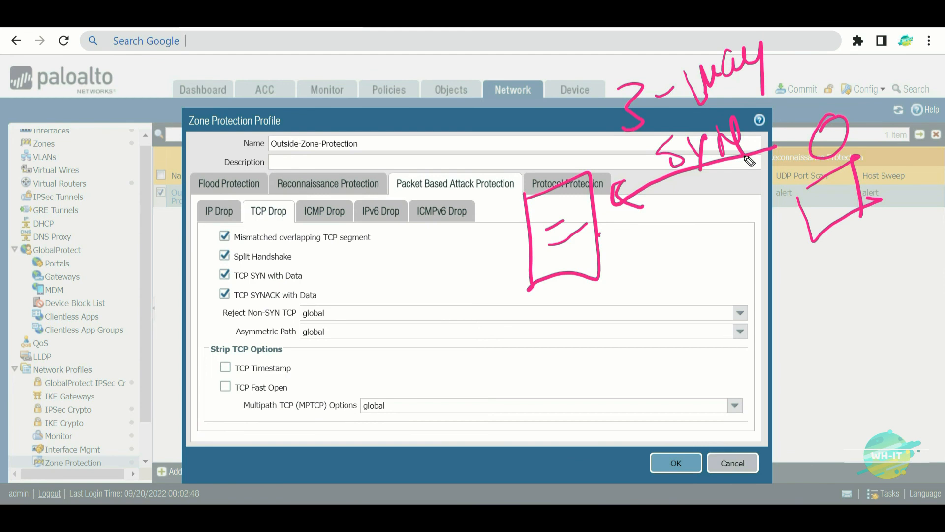
pyautogui.moveTo(606, 246)
pyautogui.mouseDown()
pyautogui.moveTo(722, 202)
pyautogui.moveTo(714, 231)
pyautogui.mouseUp()
pyautogui.moveTo(688, 266)
pyautogui.mouseDown()
pyautogui.moveTo(661, 284)
pyautogui.moveTo(701, 256)
pyautogui.moveTo(709, 271)
pyautogui.moveTo(761, 256)
pyautogui.moveTo(805, 217)
pyautogui.moveTo(819, 232)
pyautogui.mouseUp()
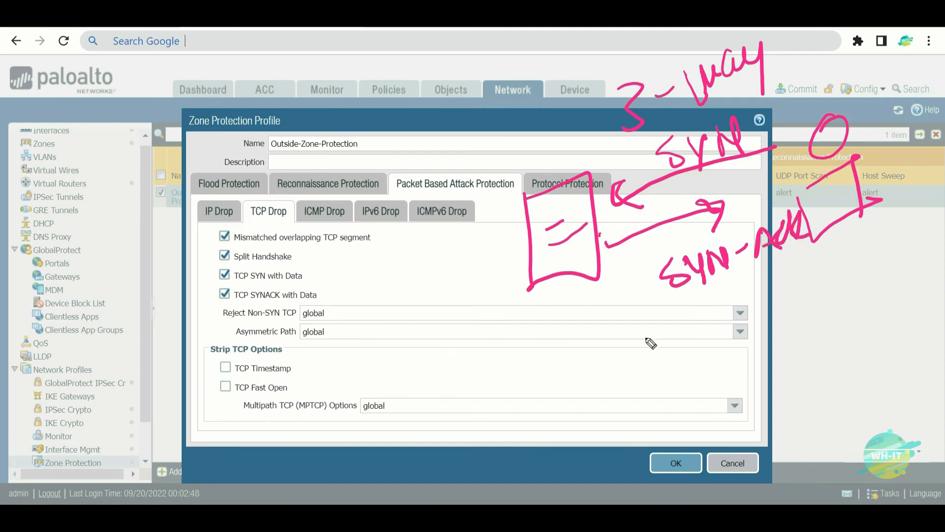
pyautogui.moveTo(648, 340); pyautogui.dragTo(816, 281)
pyautogui.moveTo(658, 320)
pyautogui.mouseDown()
pyautogui.moveTo(689, 357)
pyautogui.moveTo(756, 362)
pyautogui.moveTo(816, 327)
pyautogui.mouseUp()
pyautogui.moveTo(781, 30)
pyautogui.mouseDown()
pyautogui.moveTo(578, 143)
pyautogui.moveTo(690, 31)
pyautogui.mouseUp()
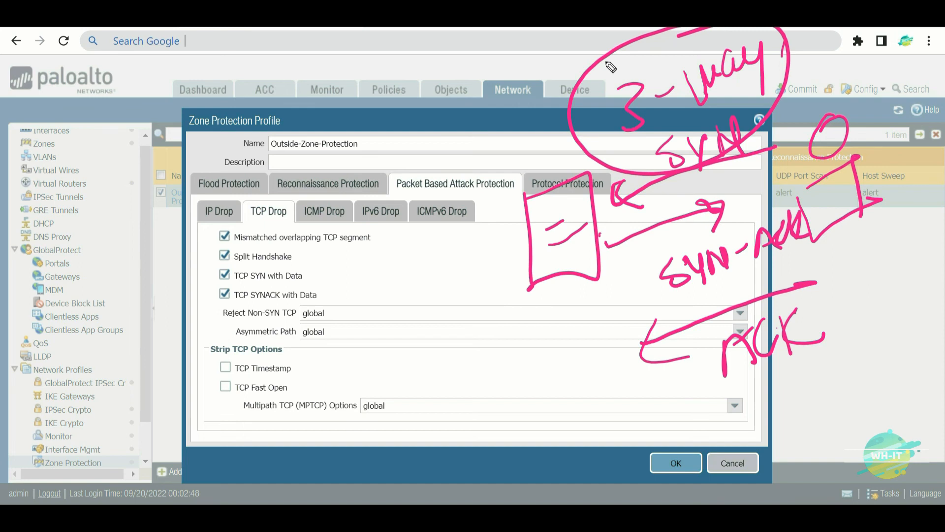
pyautogui.moveTo(334, 181); pyautogui.dragTo(558, 117)
pyautogui.moveTo(510, 93); pyautogui.dragTo(512, 174)
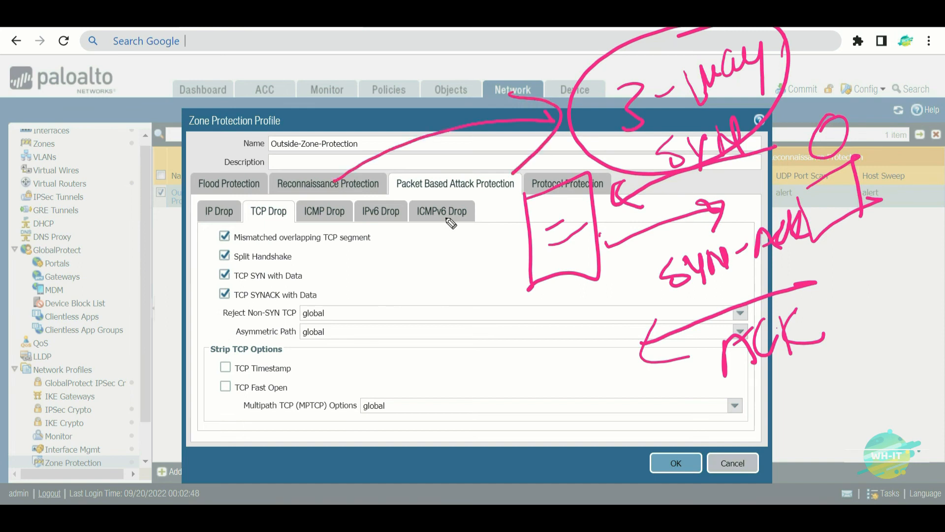
pyautogui.moveTo(832, 50)
pyautogui.mouseDown()
pyautogui.moveTo(832, 90)
pyautogui.moveTo(872, 52)
pyautogui.moveTo(906, 54)
pyautogui.moveTo(792, 59)
pyautogui.mouseUp()
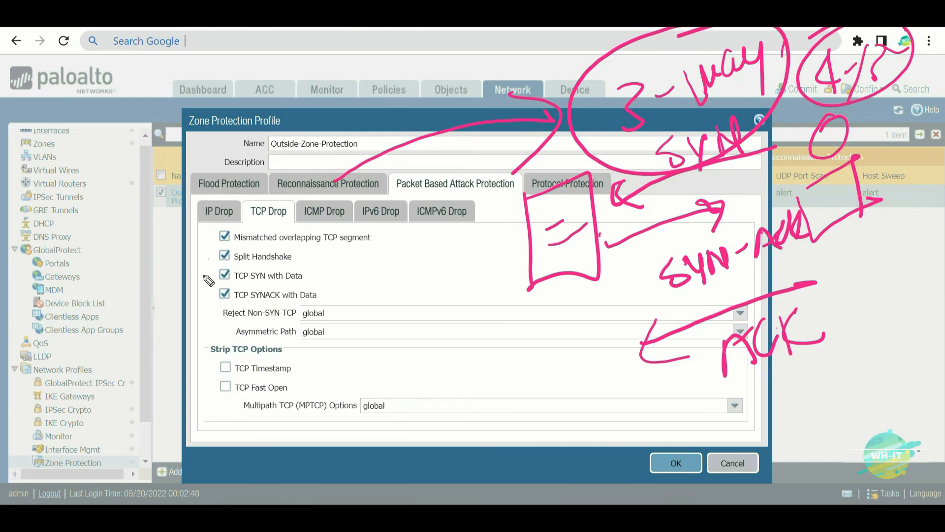
pyautogui.moveTo(217, 258)
pyautogui.mouseDown()
pyautogui.moveTo(146, 308)
pyautogui.moveTo(219, 254)
pyautogui.moveTo(196, 290)
pyautogui.mouseUp()
pyautogui.press('Escape')
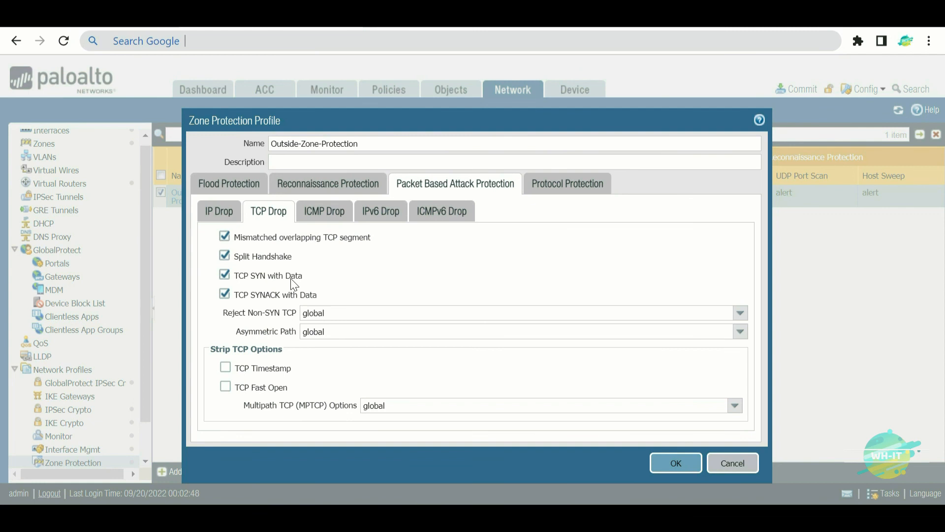
pyautogui.click(320, 298)
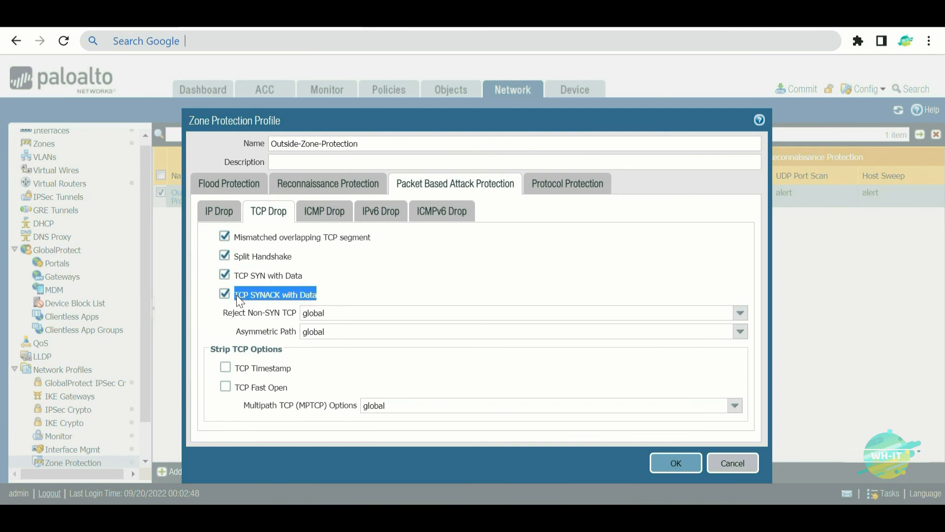
pyautogui.click(341, 282)
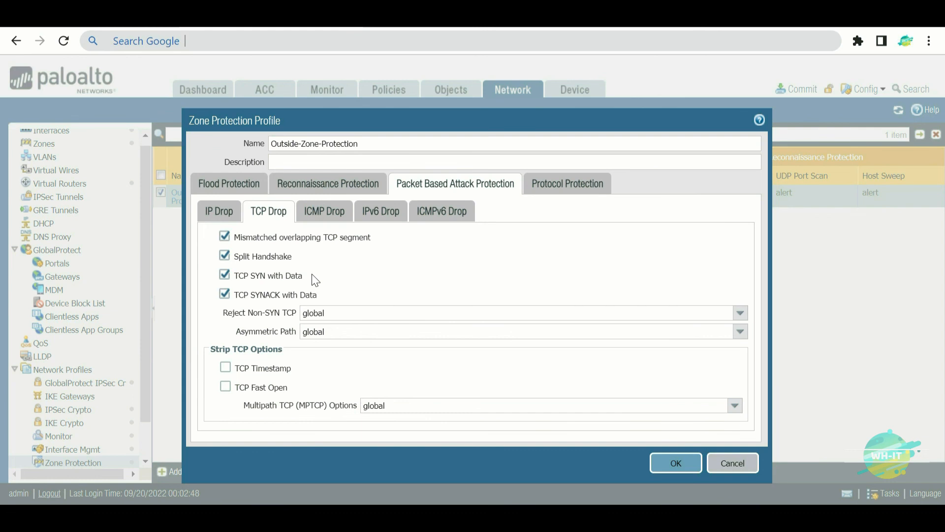
pyautogui.moveTo(486, 192)
pyautogui.mouseDown()
pyautogui.moveTo(552, 162)
pyautogui.moveTo(539, 258)
pyautogui.moveTo(596, 200)
pyautogui.moveTo(710, 167)
pyautogui.mouseUp()
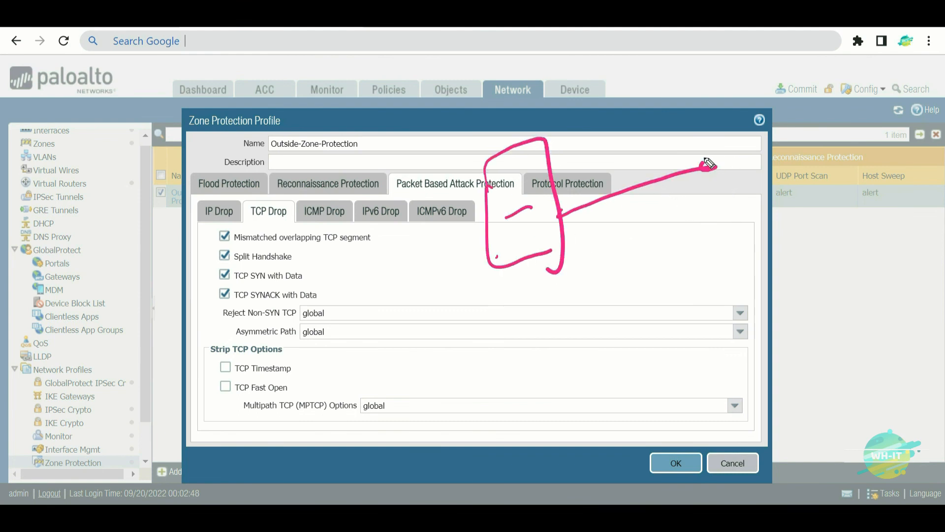
# - Sketch the SYN, SYN-ACK and ACK handshake arrows with Hello labels
pyautogui.moveTo(774, 129); pyautogui.dragTo(843, 199)
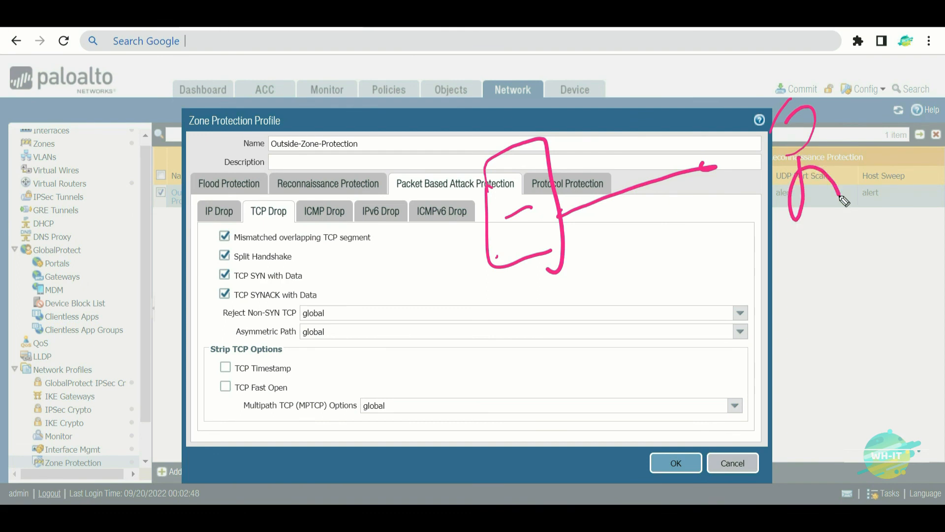
pyautogui.moveTo(604, 184); pyautogui.dragTo(614, 220)
pyautogui.moveTo(614, 134)
pyautogui.mouseDown()
pyautogui.moveTo(659, 154)
pyautogui.moveTo(686, 129)
pyautogui.mouseUp()
pyautogui.moveTo(592, 103)
pyautogui.mouseDown()
pyautogui.moveTo(629, 67)
pyautogui.moveTo(640, 79)
pyautogui.moveTo(680, 68)
pyautogui.moveTo(715, 86)
pyautogui.mouseUp()
pyautogui.moveTo(556, 295)
pyautogui.mouseDown()
pyautogui.moveTo(724, 242)
pyautogui.moveTo(713, 270)
pyautogui.mouseUp()
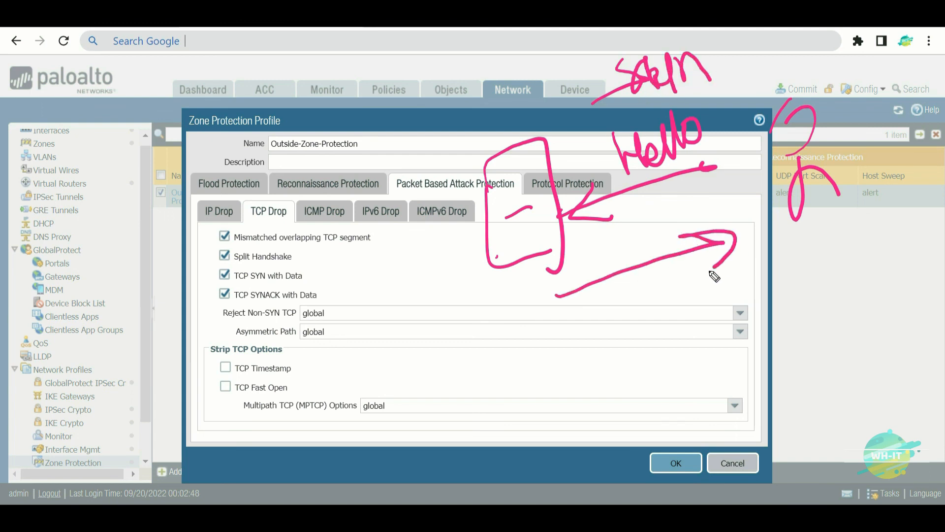
pyautogui.moveTo(611, 294)
pyautogui.mouseDown()
pyautogui.moveTo(618, 317)
pyautogui.moveTo(660, 313)
pyautogui.moveTo(713, 282)
pyautogui.moveTo(687, 283)
pyautogui.mouseUp()
pyautogui.moveTo(635, 367); pyautogui.dragTo(599, 384)
pyautogui.moveTo(639, 370)
pyautogui.mouseDown()
pyautogui.moveTo(660, 367)
pyautogui.moveTo(668, 384)
pyautogui.moveTo(708, 362)
pyautogui.moveTo(729, 347)
pyautogui.moveTo(754, 292)
pyautogui.moveTo(787, 319)
pyautogui.mouseUp()
pyautogui.moveTo(786, 278); pyautogui.dragTo(798, 311)
pyautogui.moveTo(829, 347)
pyautogui.mouseDown()
pyautogui.moveTo(711, 401)
pyautogui.moveTo(754, 412)
pyautogui.moveTo(812, 391)
pyautogui.moveTo(874, 392)
pyautogui.mouseUp()
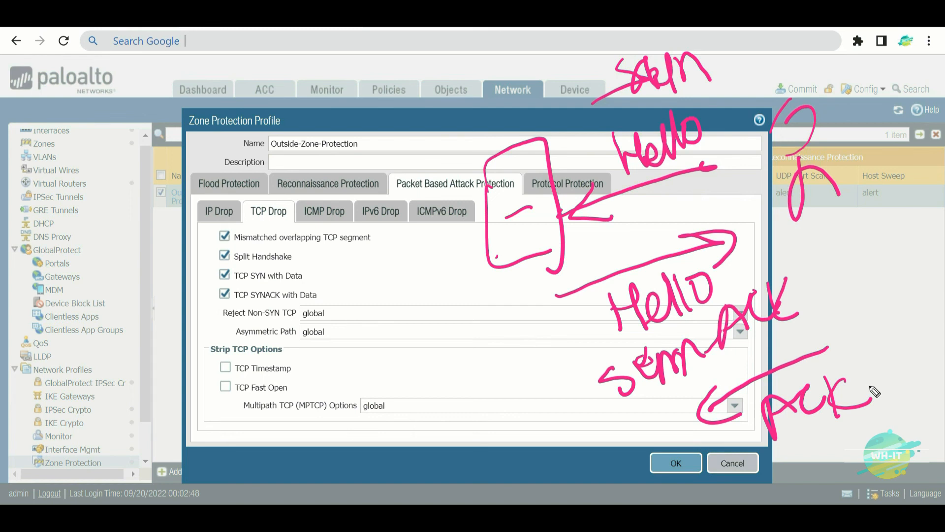
# - Write a '3-WAY' note at the top and circle it
pyautogui.moveTo(735, 52)
pyautogui.mouseDown()
pyautogui.moveTo(753, 79)
pyautogui.moveTo(737, 106)
pyautogui.moveTo(780, 77)
pyautogui.mouseUp()
pyautogui.moveTo(784, 47)
pyautogui.mouseDown()
pyautogui.moveTo(807, 74)
pyautogui.moveTo(827, 59)
pyautogui.moveTo(840, 82)
pyautogui.mouseUp()
pyautogui.moveTo(839, 49)
pyautogui.mouseDown()
pyautogui.moveTo(859, 64)
pyautogui.moveTo(868, 34)
pyautogui.mouseUp()
pyautogui.moveTo(871, 30); pyautogui.dragTo(876, 108)
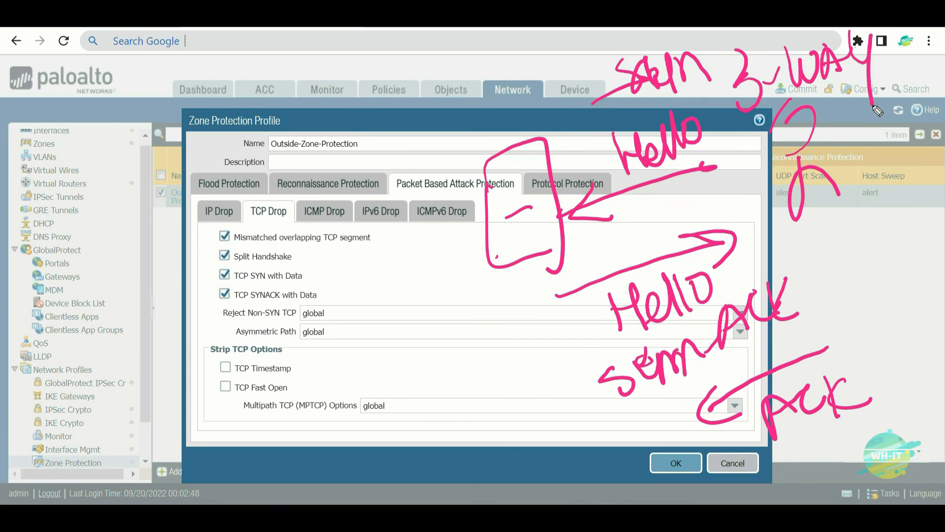
pyautogui.moveTo(768, 28)
pyautogui.mouseDown()
pyautogui.moveTo(910, 67)
pyautogui.moveTo(879, 29)
pyautogui.mouseUp()
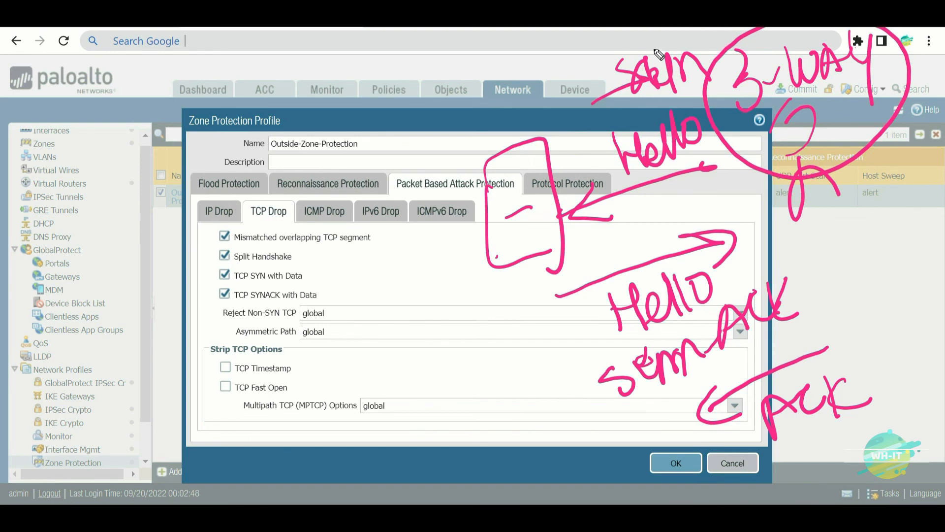
# - Point arrows at the TCP SYN with Data option and add further strokes
pyautogui.moveTo(151, 320)
pyautogui.mouseDown()
pyautogui.moveTo(212, 275)
pyautogui.moveTo(187, 316)
pyautogui.mouseUp()
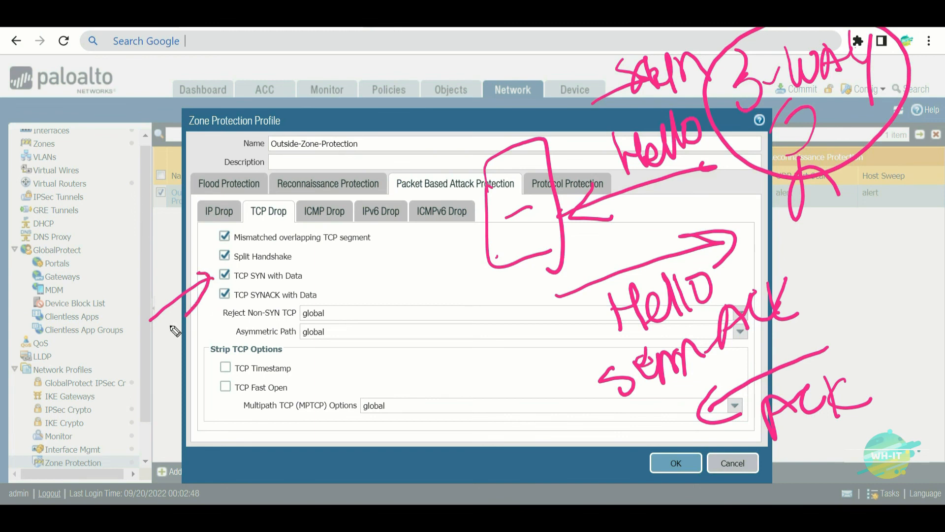
pyautogui.moveTo(158, 362); pyautogui.dragTo(215, 306)
pyautogui.moveTo(188, 315)
pyautogui.mouseDown()
pyautogui.moveTo(214, 306)
pyautogui.moveTo(198, 345)
pyautogui.mouseUp()
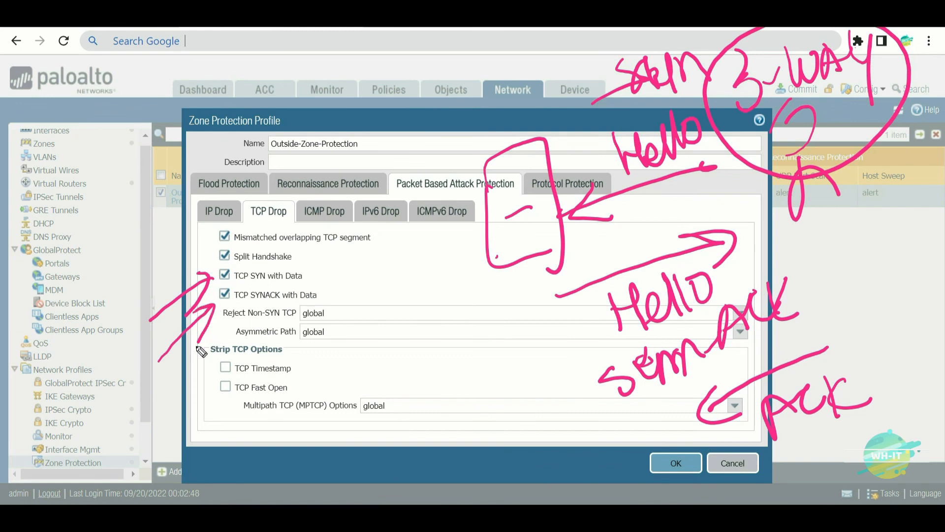
pyautogui.moveTo(703, 103)
pyautogui.mouseDown()
pyautogui.moveTo(684, 229)
pyautogui.moveTo(729, 101)
pyautogui.mouseUp()
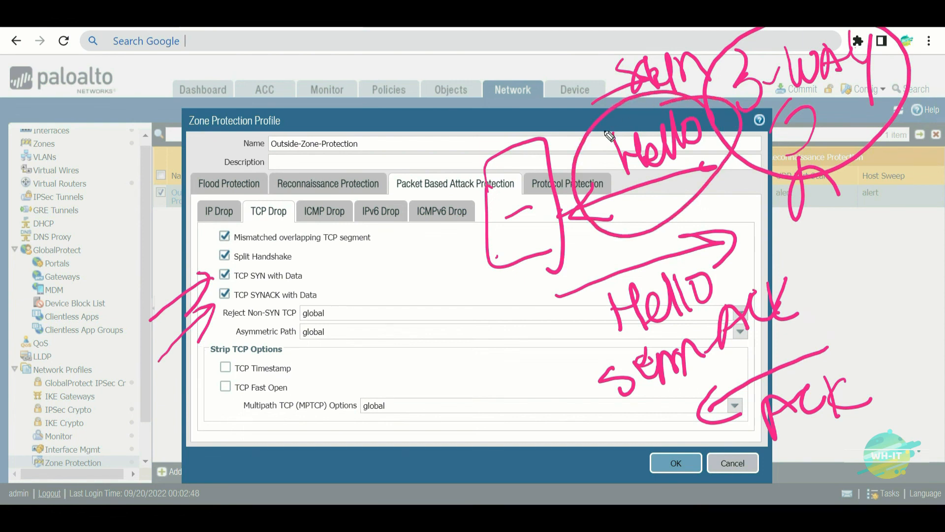
pyautogui.moveTo(865, 319)
pyautogui.mouseDown()
pyautogui.moveTo(850, 291)
pyautogui.moveTo(830, 290)
pyautogui.moveTo(620, 413)
pyautogui.moveTo(720, 297)
pyautogui.mouseUp()
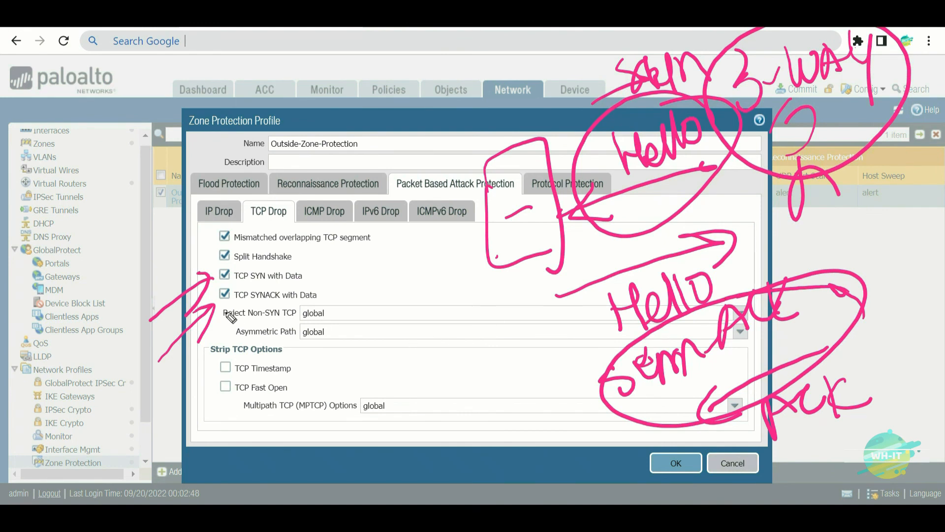
# - Exit the drawing and show the profile's six ICMP Drop options
pyautogui.press('Escape')
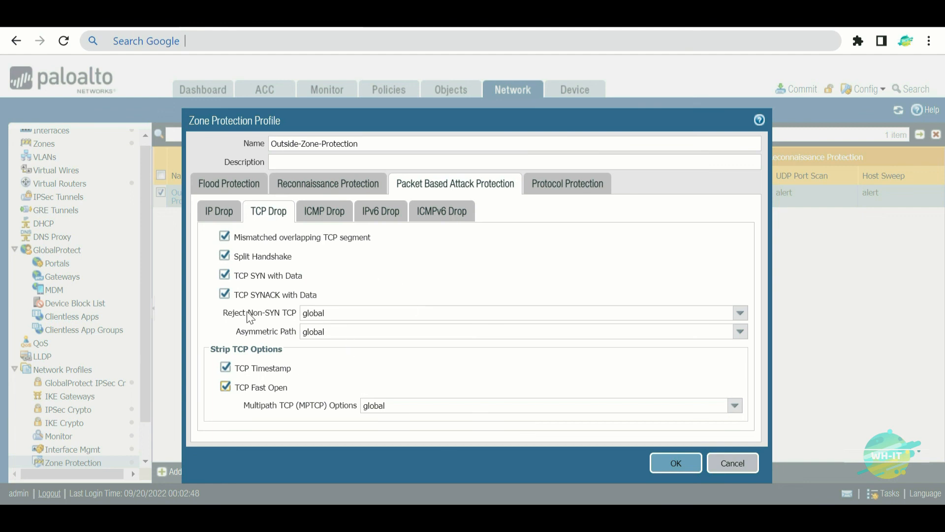
pyautogui.click(325, 217)
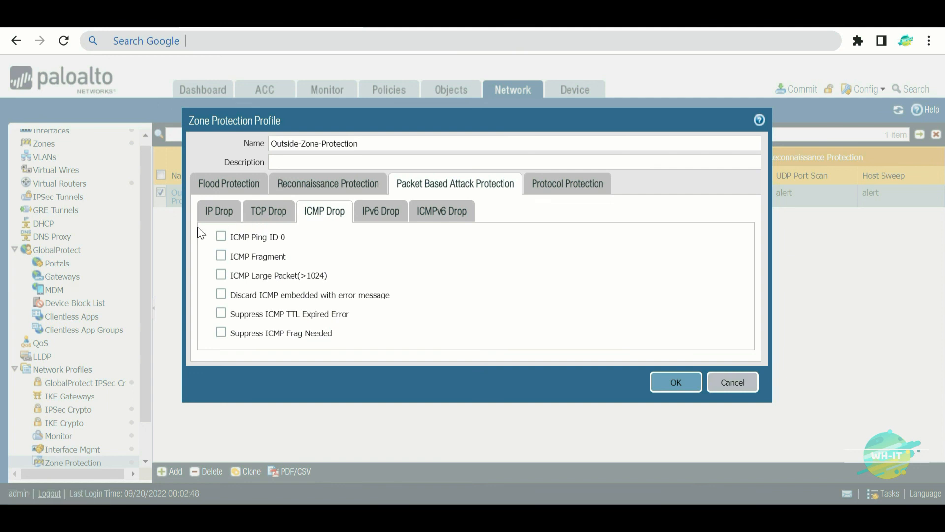
# - Review the IPv6 and ICMPv6 drop options, then show Protocol Protection's Exclude List settings
pyautogui.click(378, 216)
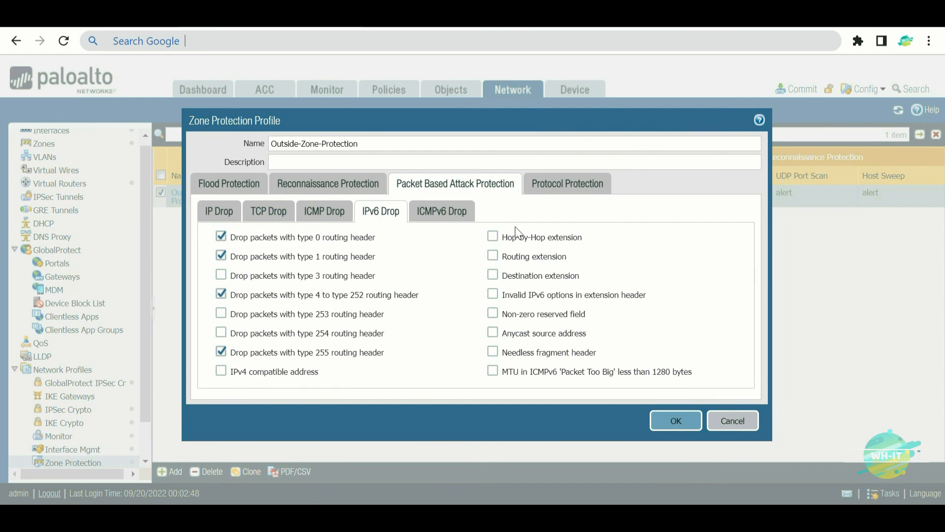
pyautogui.click(448, 220)
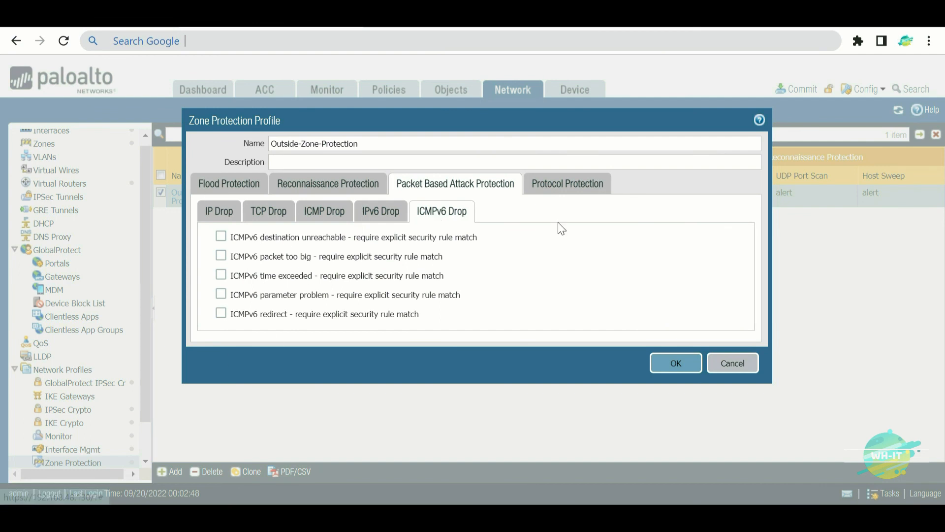
pyautogui.click(598, 184)
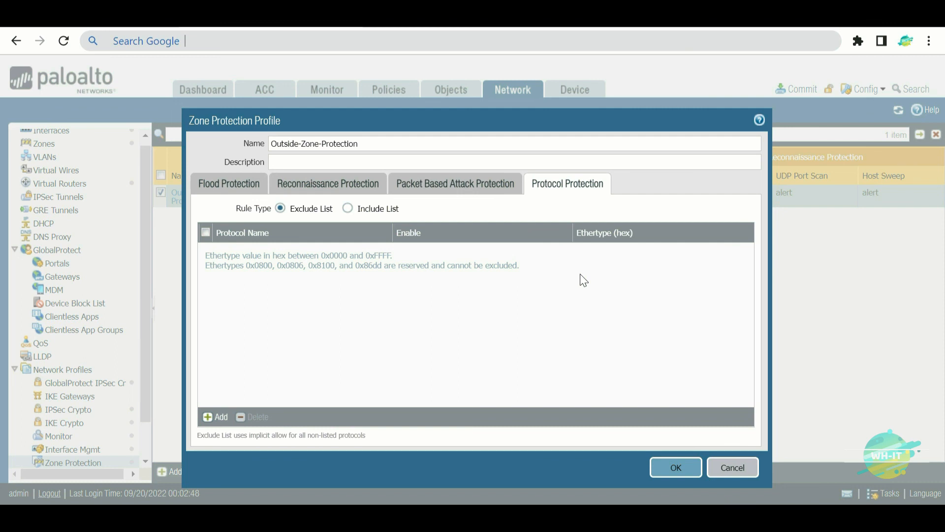
pyautogui.moveTo(260, 249); pyautogui.dragTo(286, 284)
pyautogui.moveTo(289, 252)
pyautogui.mouseDown()
pyautogui.moveTo(318, 275)
pyautogui.moveTo(318, 290)
pyautogui.mouseUp()
pyautogui.moveTo(363, 241)
pyautogui.mouseDown()
pyautogui.moveTo(375, 236)
pyautogui.moveTo(364, 259)
pyautogui.mouseUp()
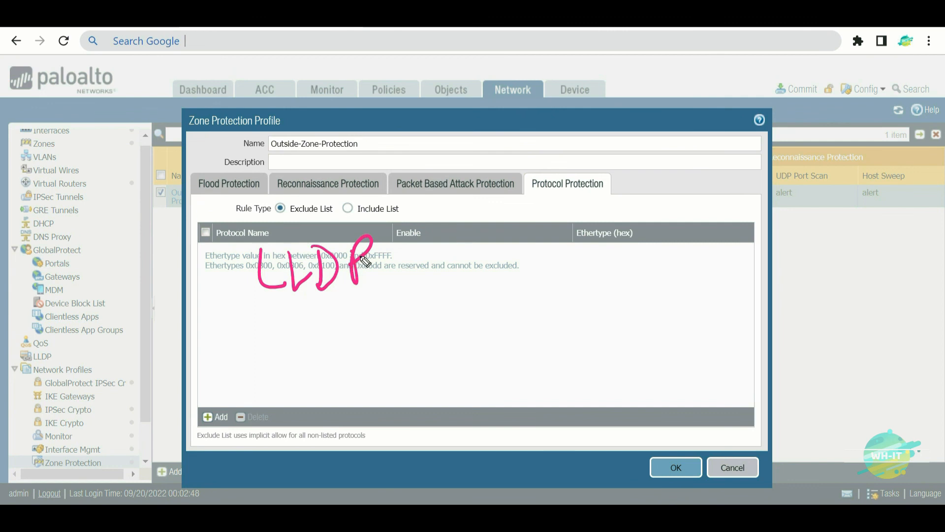
pyautogui.moveTo(353, 139)
pyautogui.mouseDown()
pyautogui.moveTo(295, 197)
pyautogui.moveTo(328, 189)
pyautogui.mouseUp()
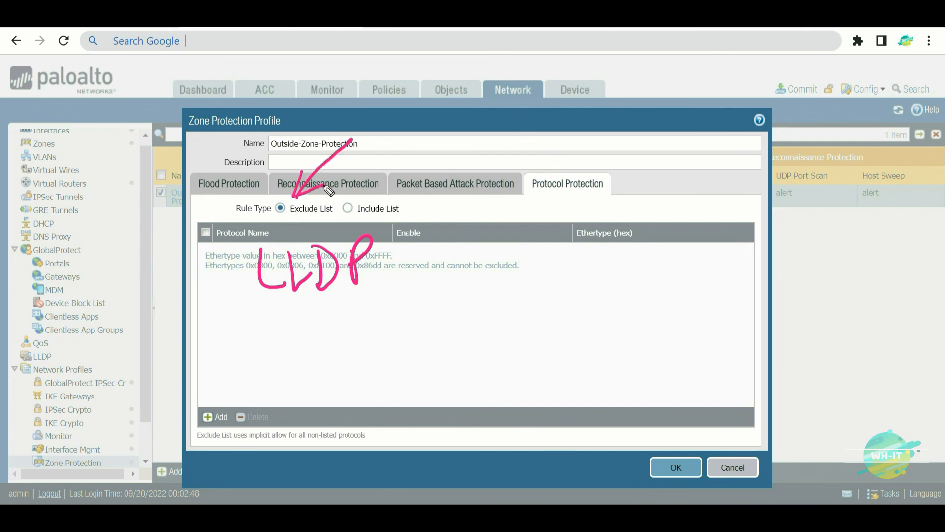
pyautogui.moveTo(404, 249)
pyautogui.mouseDown()
pyautogui.moveTo(424, 266)
pyautogui.moveTo(468, 261)
pyautogui.moveTo(488, 242)
pyautogui.moveTo(495, 261)
pyautogui.mouseUp()
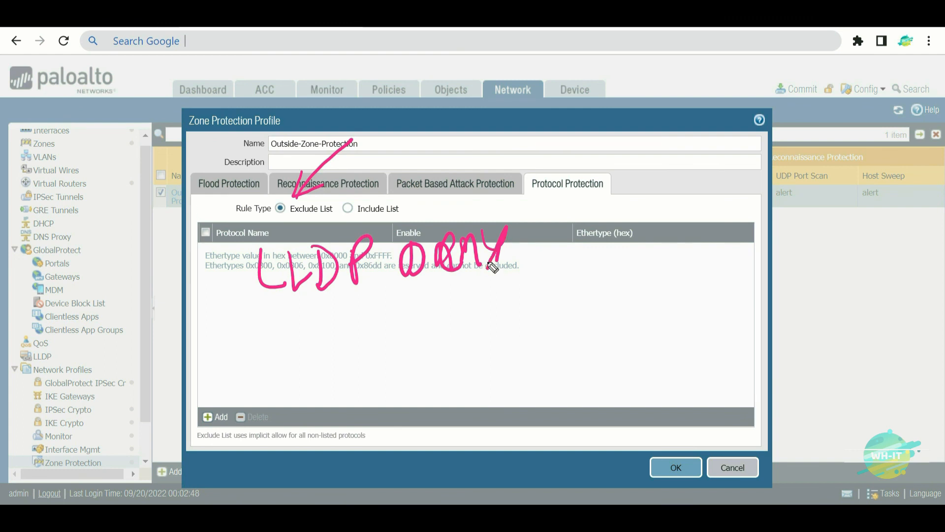
pyautogui.moveTo(142, 276); pyautogui.dragTo(227, 269)
pyautogui.moveTo(226, 269); pyautogui.dragTo(208, 285)
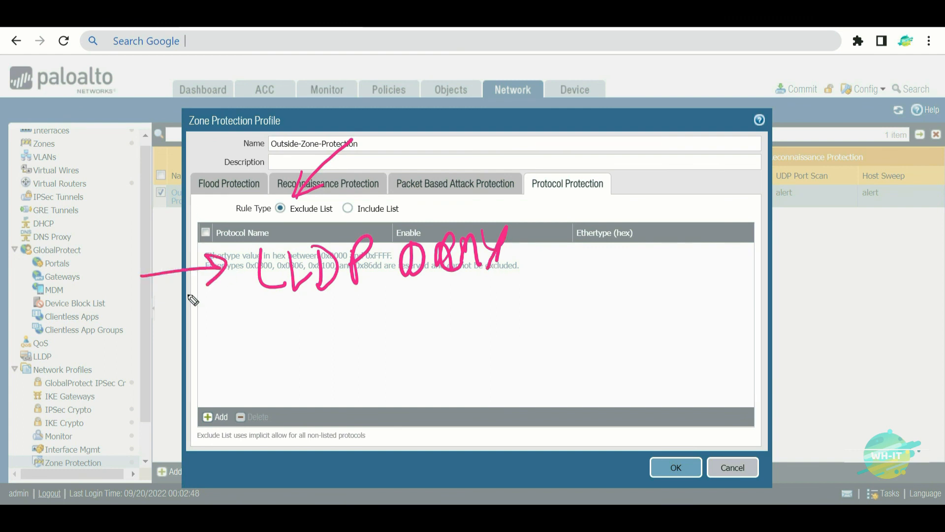
pyautogui.moveTo(646, 221); pyautogui.dragTo(493, 339)
pyautogui.moveTo(507, 308); pyautogui.dragTo(478, 367)
pyautogui.moveTo(493, 340)
pyautogui.mouseDown()
pyautogui.moveTo(507, 370)
pyautogui.moveTo(562, 379)
pyautogui.moveTo(593, 338)
pyautogui.moveTo(626, 331)
pyautogui.moveTo(655, 310)
pyautogui.mouseUp()
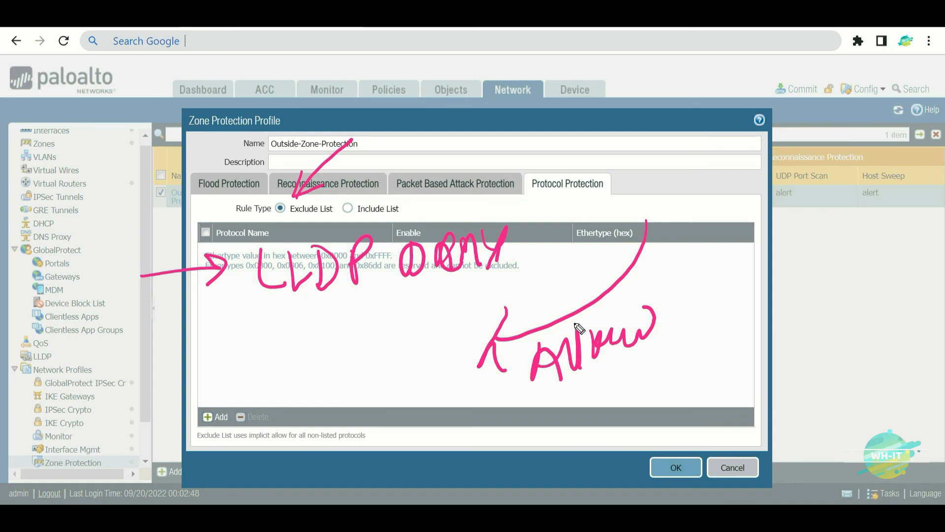
pyautogui.moveTo(532, 233)
pyautogui.mouseDown()
pyautogui.moveTo(568, 222)
pyautogui.moveTo(562, 234)
pyautogui.mouseUp()
# - Set the Protocol Protection Rule Type to Include List and annotate it with sketches
pyautogui.press('e')
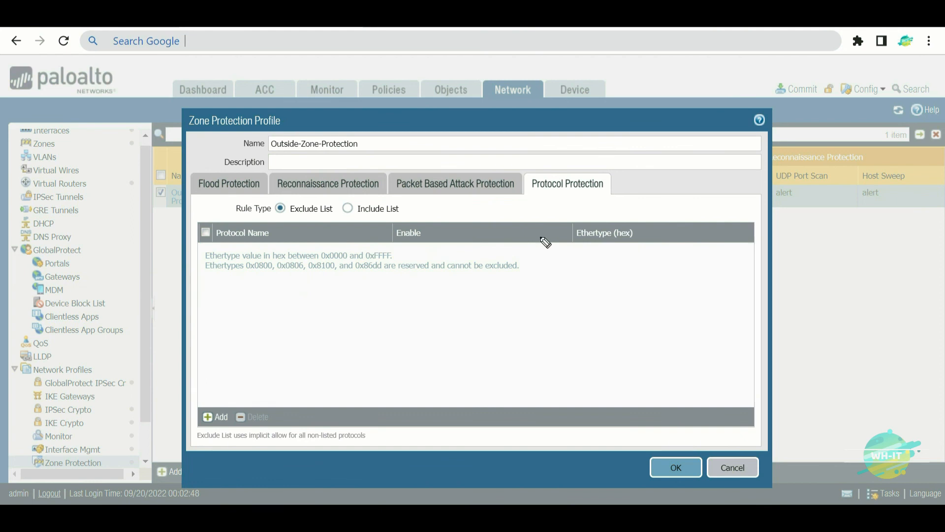
pyautogui.click(347, 209)
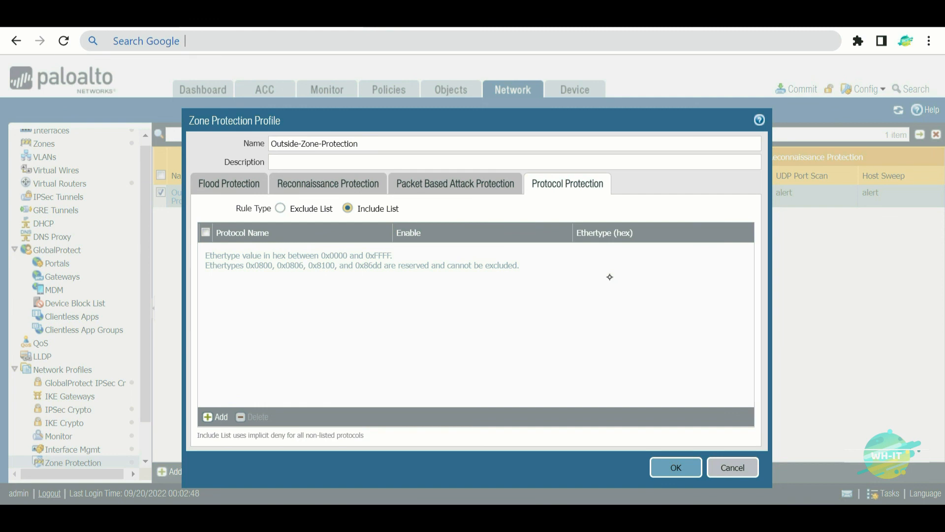
pyautogui.moveTo(307, 253)
pyautogui.mouseDown()
pyautogui.moveTo(303, 295)
pyautogui.moveTo(324, 299)
pyautogui.mouseUp()
pyautogui.moveTo(323, 256)
pyautogui.mouseDown()
pyautogui.moveTo(348, 281)
pyautogui.moveTo(326, 297)
pyautogui.mouseUp()
pyautogui.moveTo(359, 249)
pyautogui.mouseDown()
pyautogui.moveTo(368, 296)
pyautogui.moveTo(364, 268)
pyautogui.mouseUp()
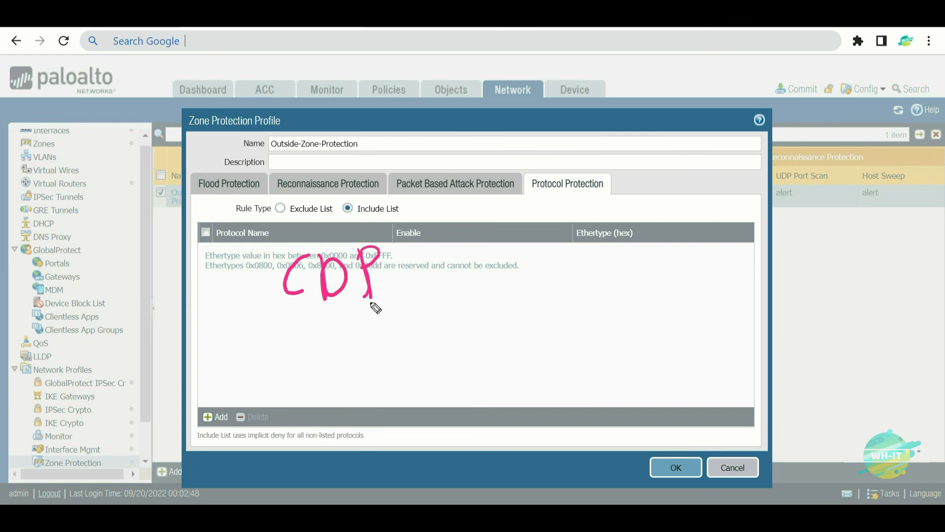
pyautogui.moveTo(297, 306); pyautogui.dragTo(306, 392)
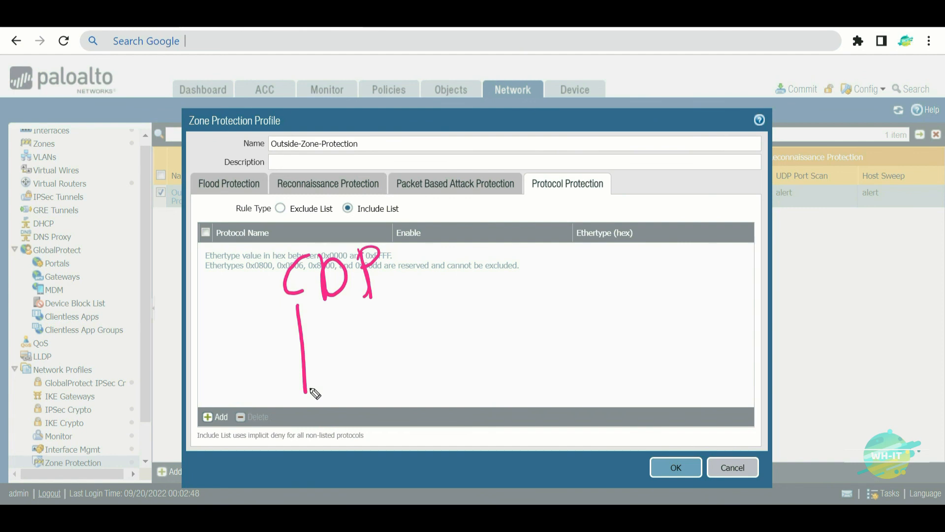
pyautogui.moveTo(451, 276)
pyautogui.mouseDown()
pyautogui.moveTo(465, 231)
pyautogui.moveTo(505, 241)
pyautogui.moveTo(562, 208)
pyautogui.mouseUp()
pyautogui.moveTo(416, 193)
pyautogui.mouseDown()
pyautogui.moveTo(249, 374)
pyautogui.moveTo(419, 197)
pyautogui.mouseUp()
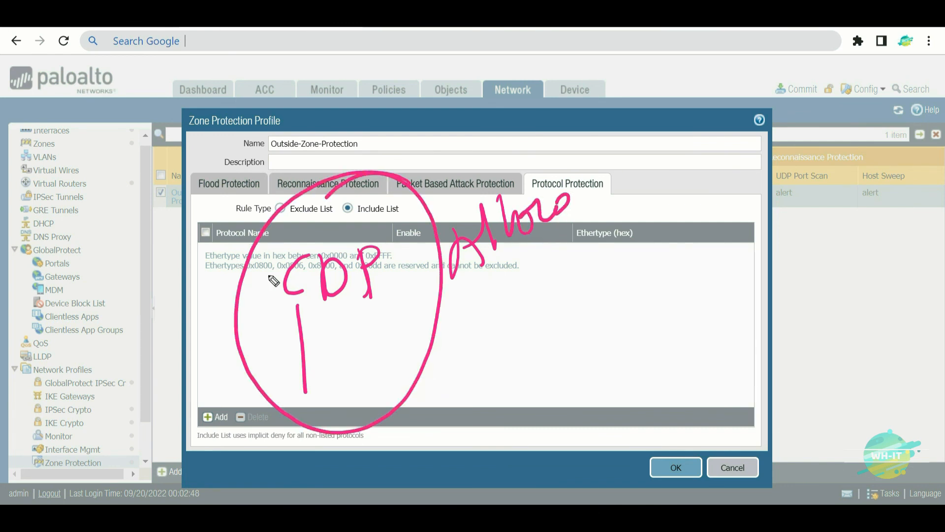
pyautogui.moveTo(522, 379)
pyautogui.mouseDown()
pyautogui.moveTo(649, 297)
pyautogui.moveTo(645, 330)
pyautogui.mouseUp()
pyautogui.moveTo(668, 266)
pyautogui.mouseDown()
pyautogui.moveTo(693, 270)
pyautogui.moveTo(738, 249)
pyautogui.moveTo(768, 256)
pyautogui.mouseUp()
pyautogui.moveTo(761, 212); pyautogui.dragTo(788, 275)
pyautogui.moveTo(667, 364)
pyautogui.mouseDown()
pyautogui.moveTo(651, 334)
pyautogui.moveTo(801, 215)
pyautogui.mouseUp()
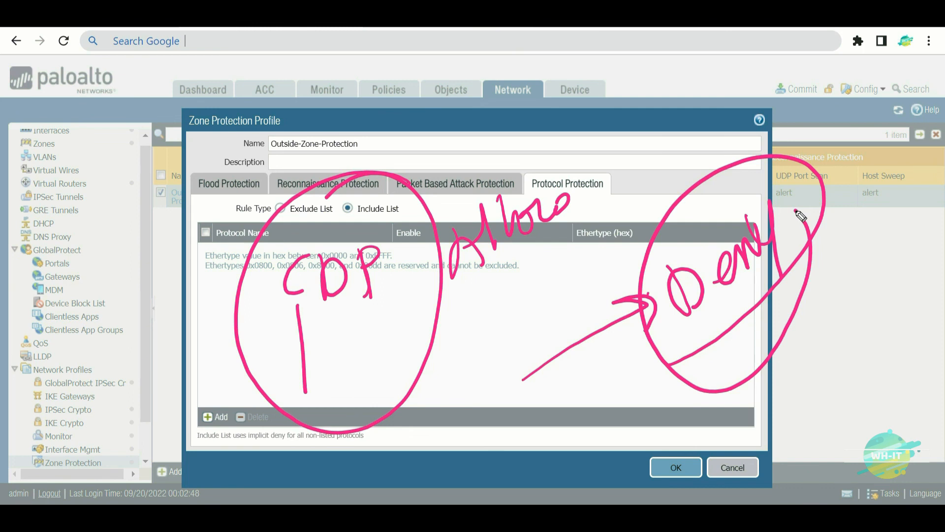
# - Leave drawing mode and review the Reconnaissance and Packet Based Attack Protection tabs
pyautogui.press('e')
pyautogui.press('Escape')
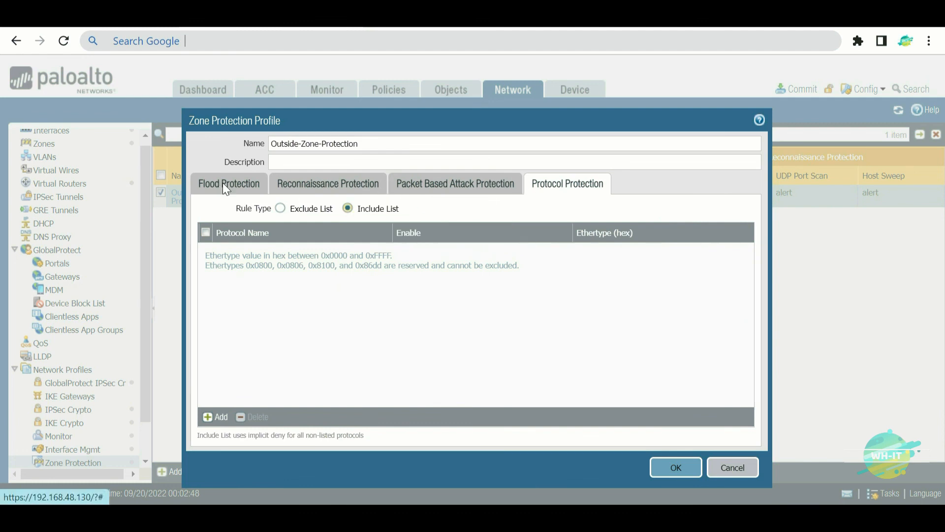
pyautogui.click(303, 187)
pyautogui.click(416, 194)
# - Save the profile and select Outside-Zone-Protection as the Outside zone's protection profile
pyautogui.click(551, 188)
pyautogui.click(675, 470)
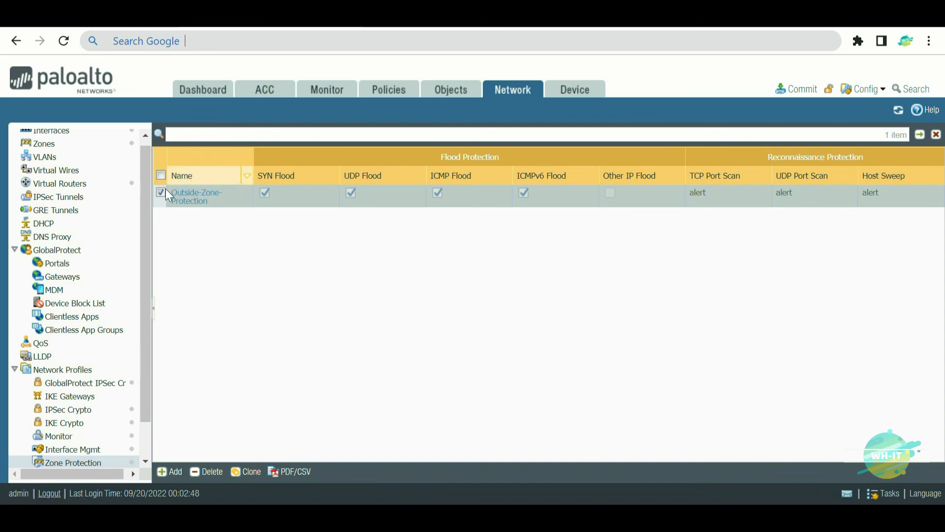
pyautogui.click(40, 148)
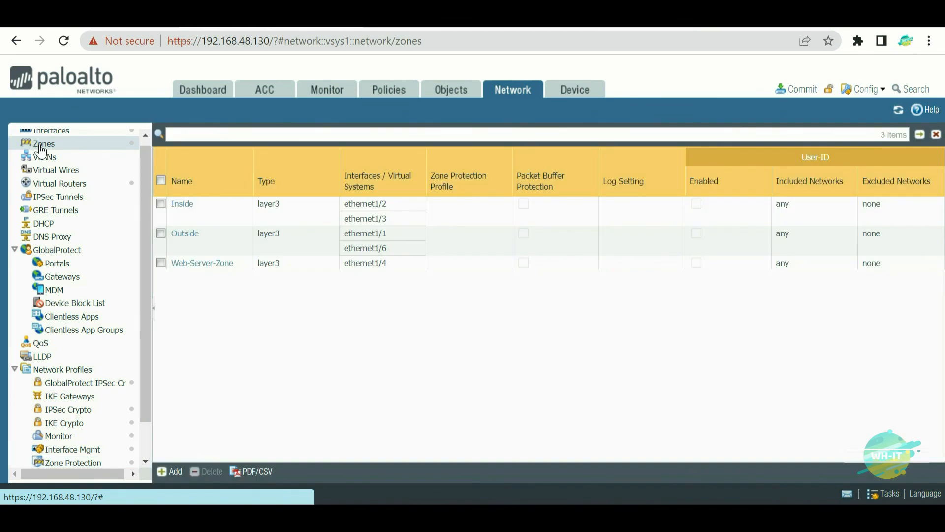
pyautogui.click(183, 239)
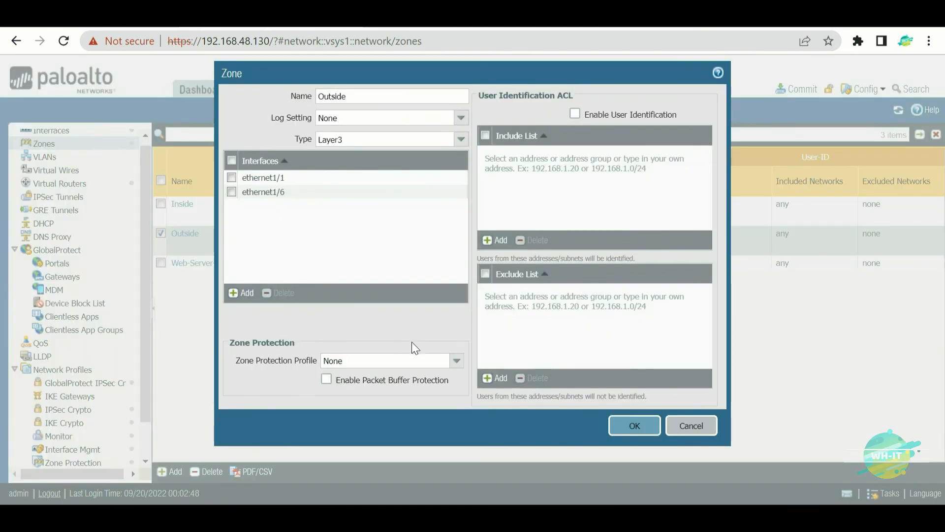
pyautogui.click(454, 364)
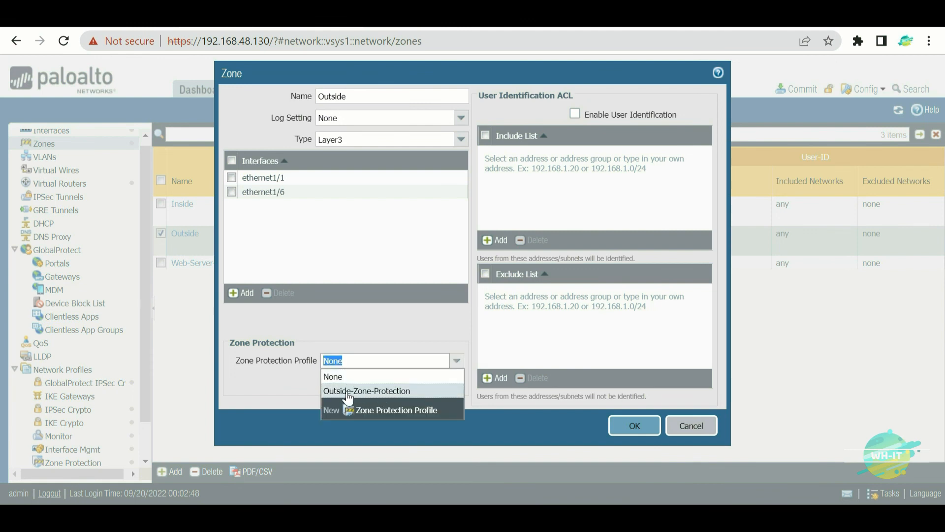
pyautogui.click(404, 391)
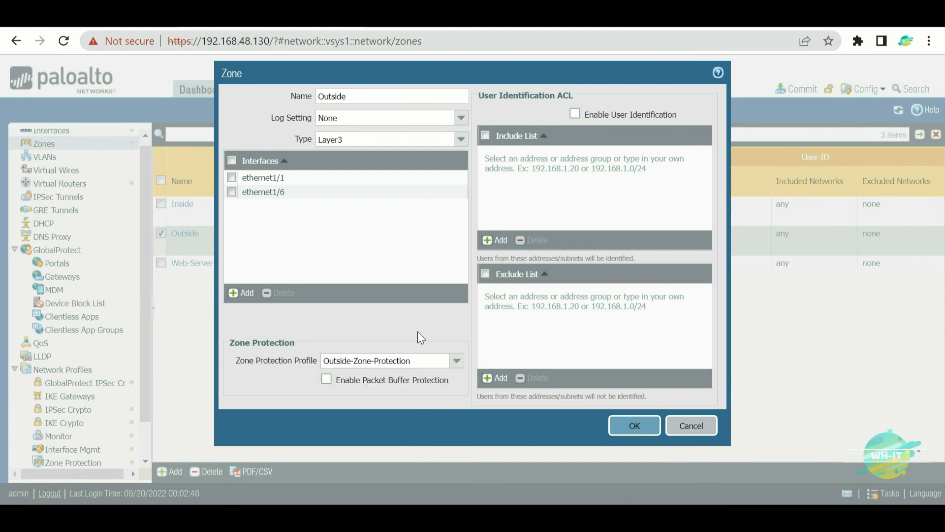
# - Save the Outside zone and commit all changes to the firewall
pyautogui.click(635, 426)
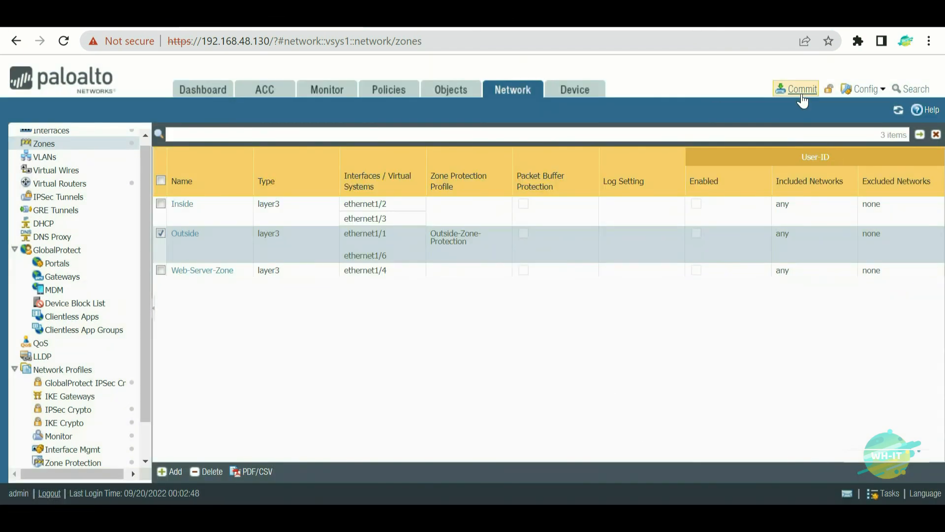
pyautogui.click(801, 94)
pyautogui.click(613, 450)
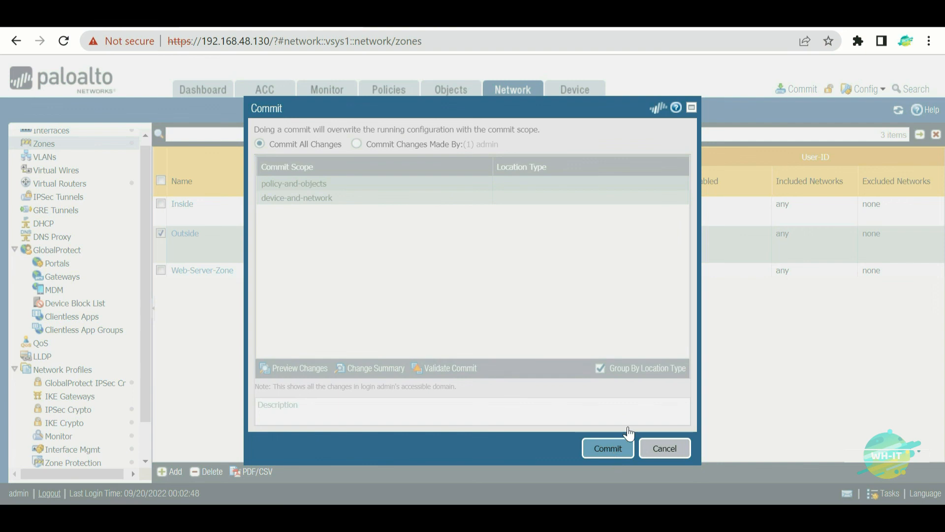